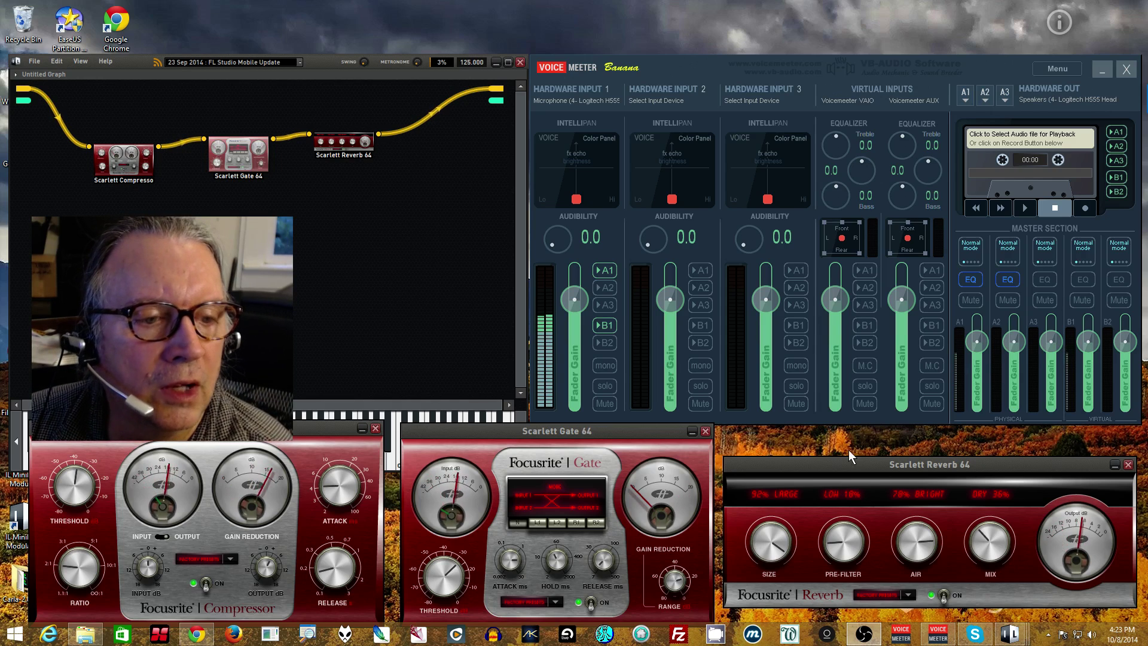
Step: Raise the Scarlett Reverb mix and route Hardware Input 1's microphone to B1 and A1
mouse_move(990, 539)
left_mouse_down()
mouse_move(990, 522)
mouse_move(992, 553)
left_mouse_up()
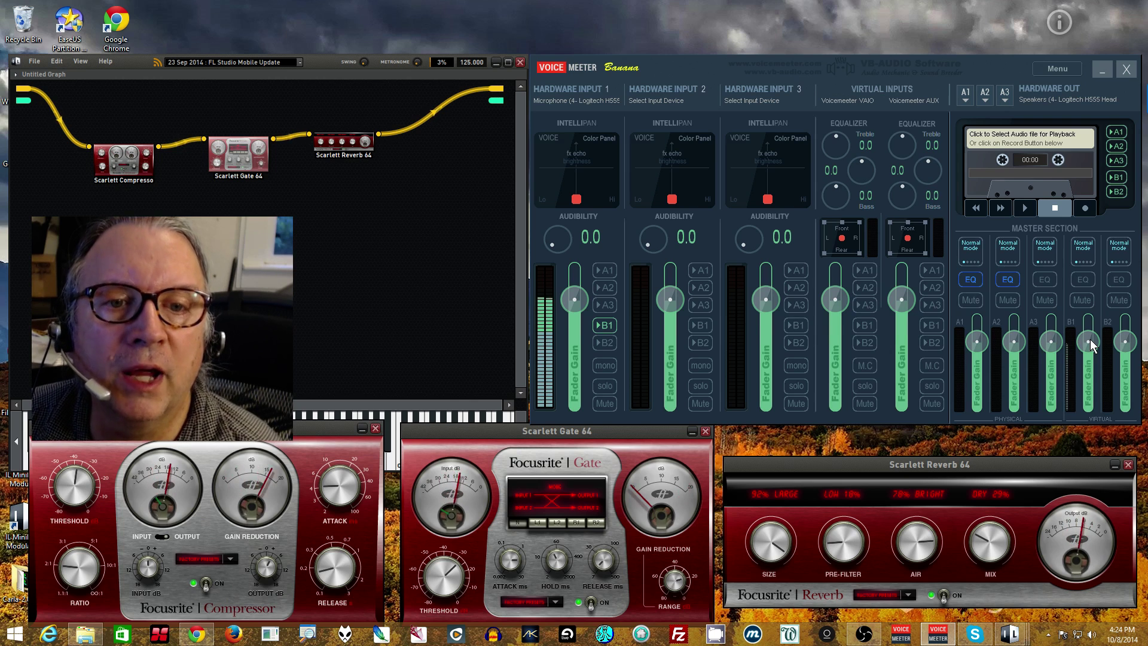
left_click(605, 324)
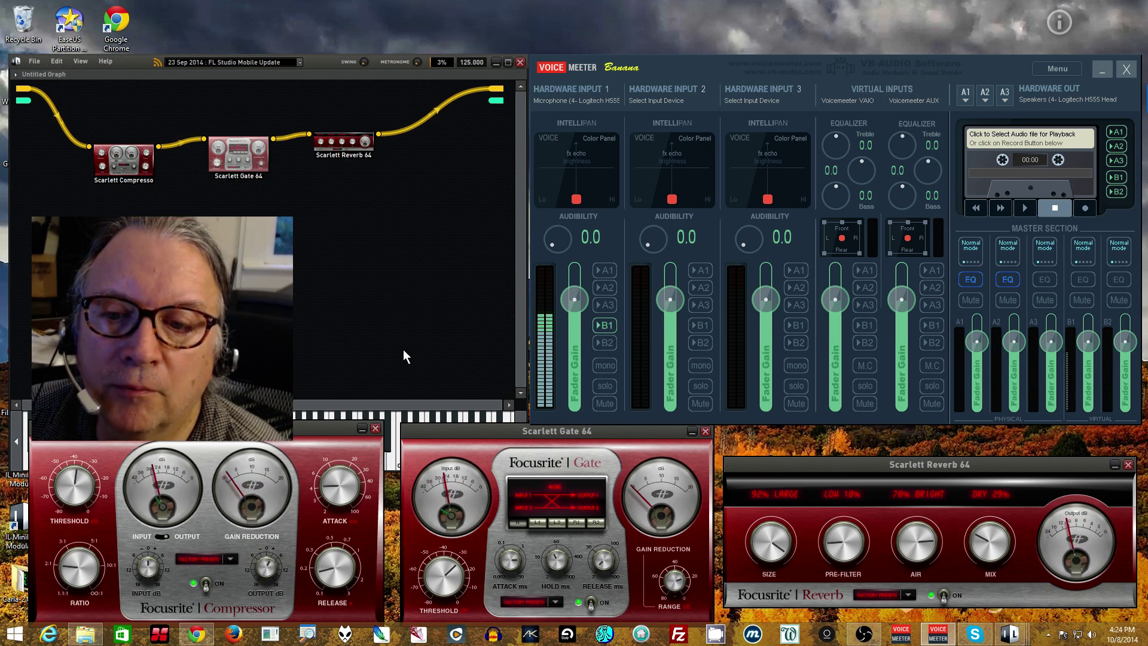
left_click(604, 274)
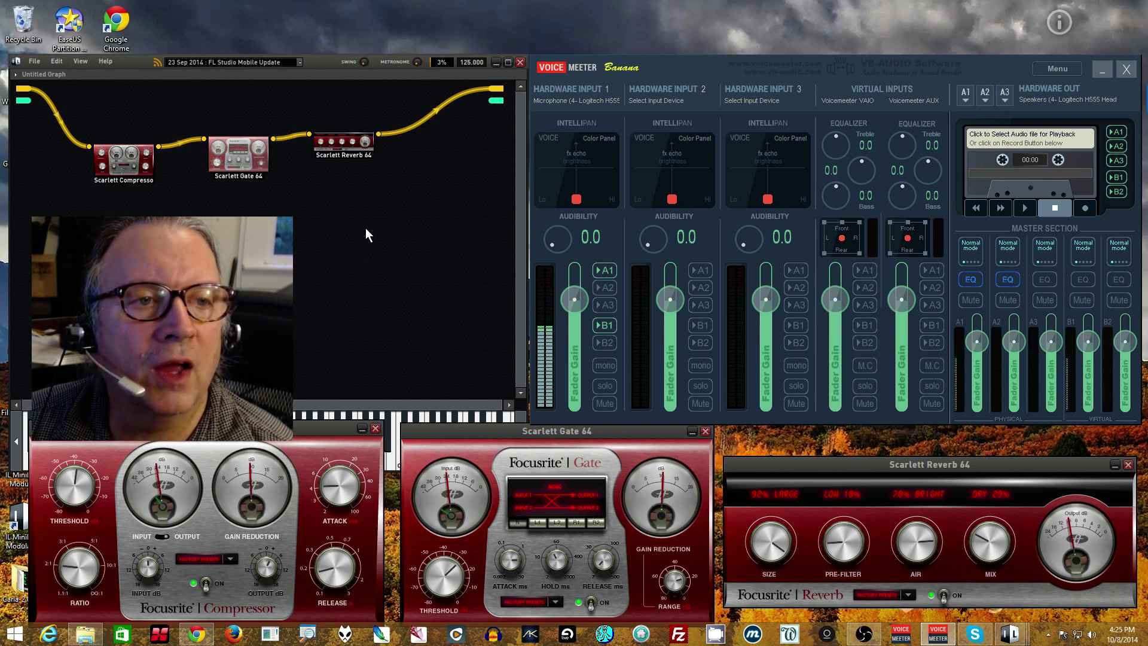
Step: Open Voicemeeter's System Settings / Options and position the dialog to uncover the input strip
left_click(1061, 67)
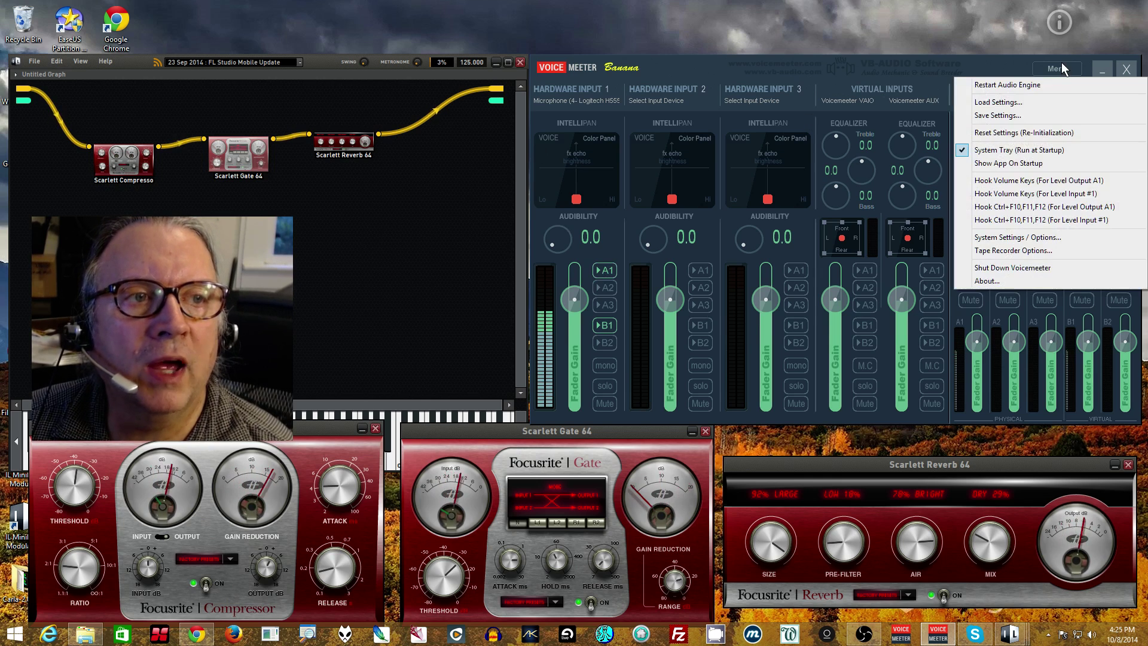
left_click(1005, 238)
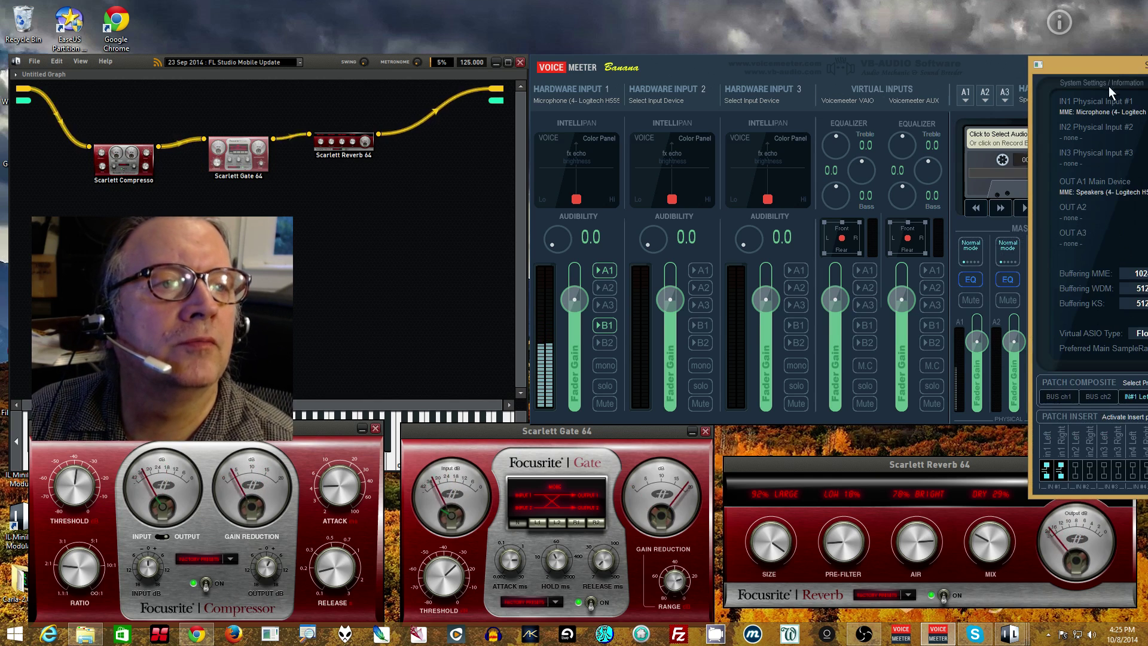
left_click_drag(1111, 73, 646, 13)
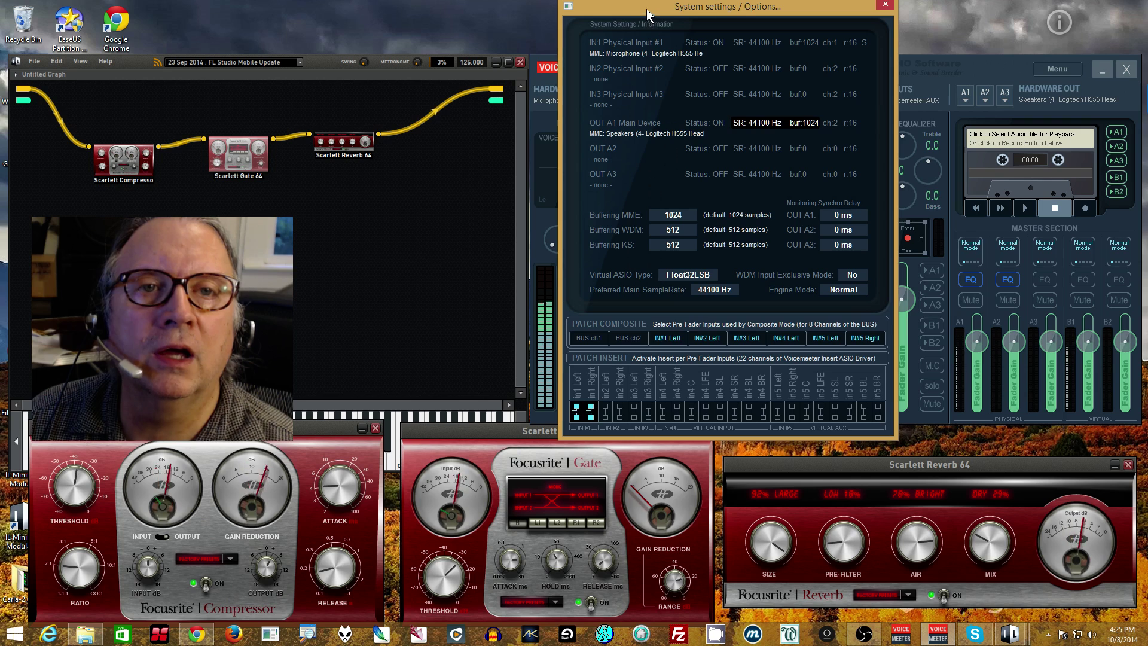
left_click_drag(648, 9, 731, 9)
Step: Switch off Patch Insert for in1 Left and in1 Right, then select all Minihost plugin nodes
left_click(659, 412)
left_click(674, 412)
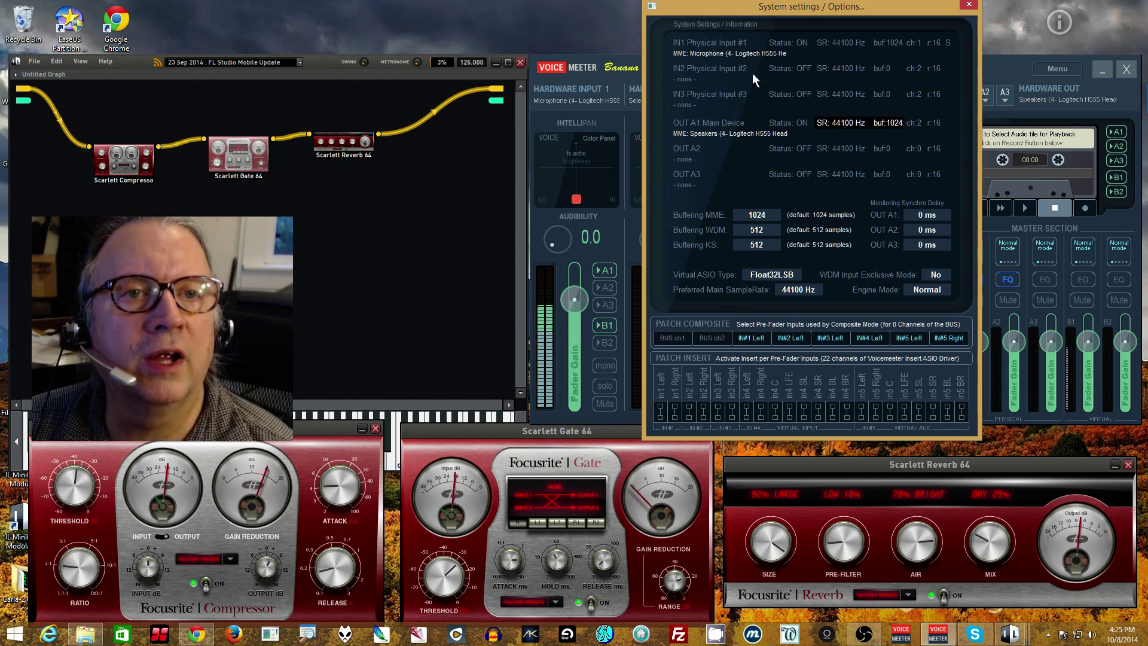
left_click_drag(755, 8, 780, 52)
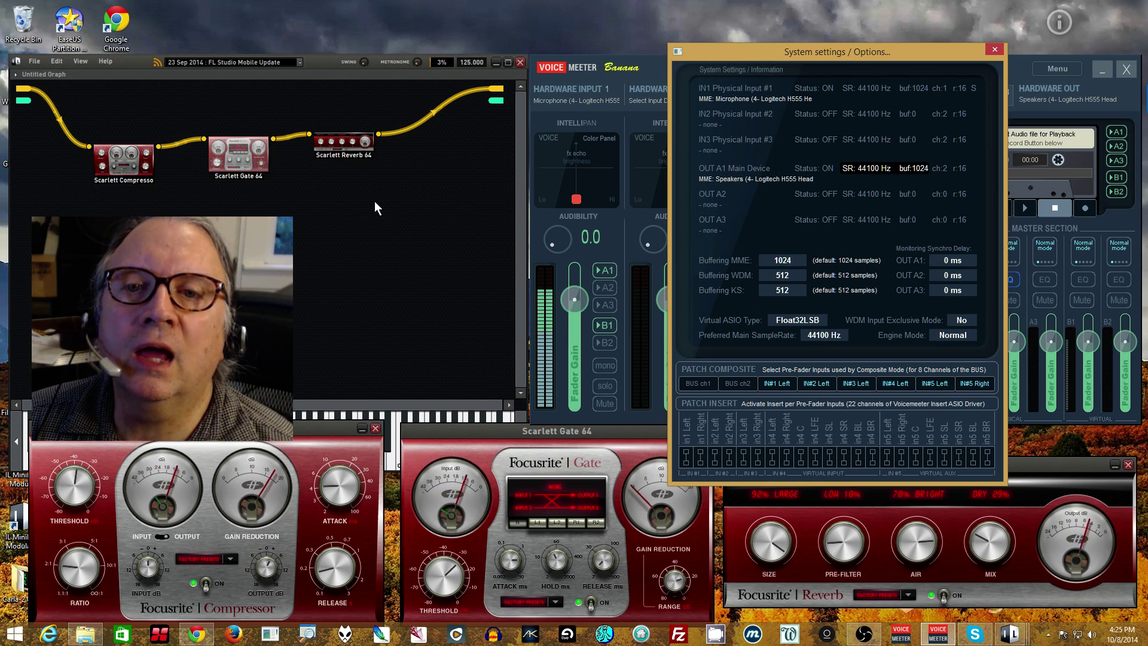
left_click_drag(398, 184, 78, 113)
Step: Delete the three selected Scarlett plugins, close System Settings, and remove Input 1's A1 send
right_click(232, 156)
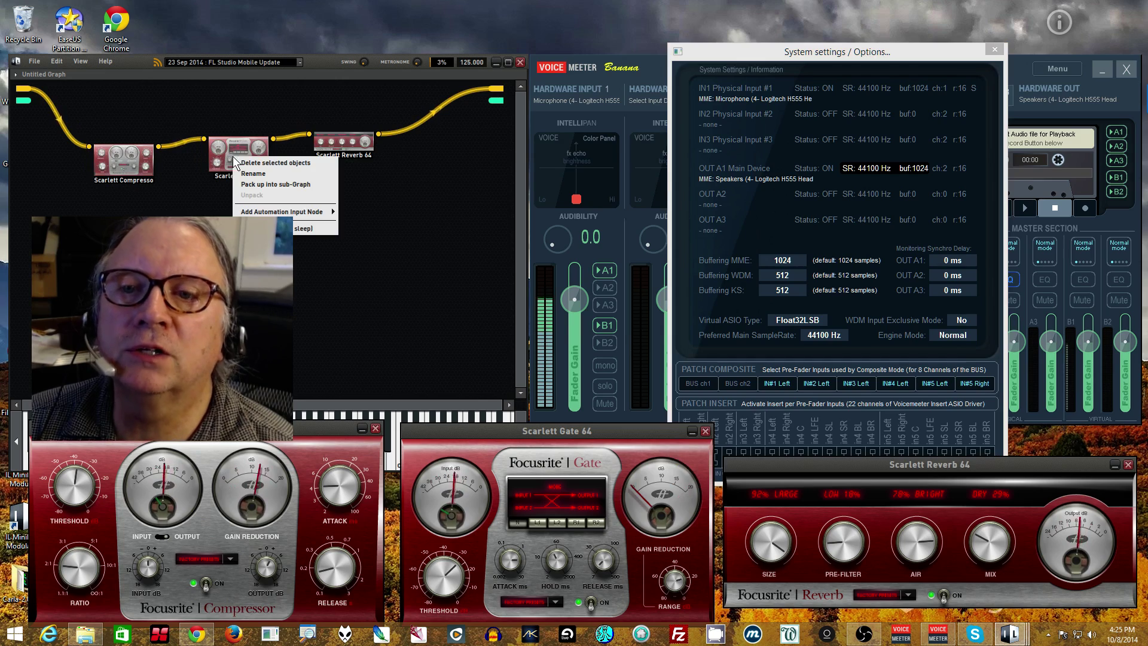
left_click(259, 160)
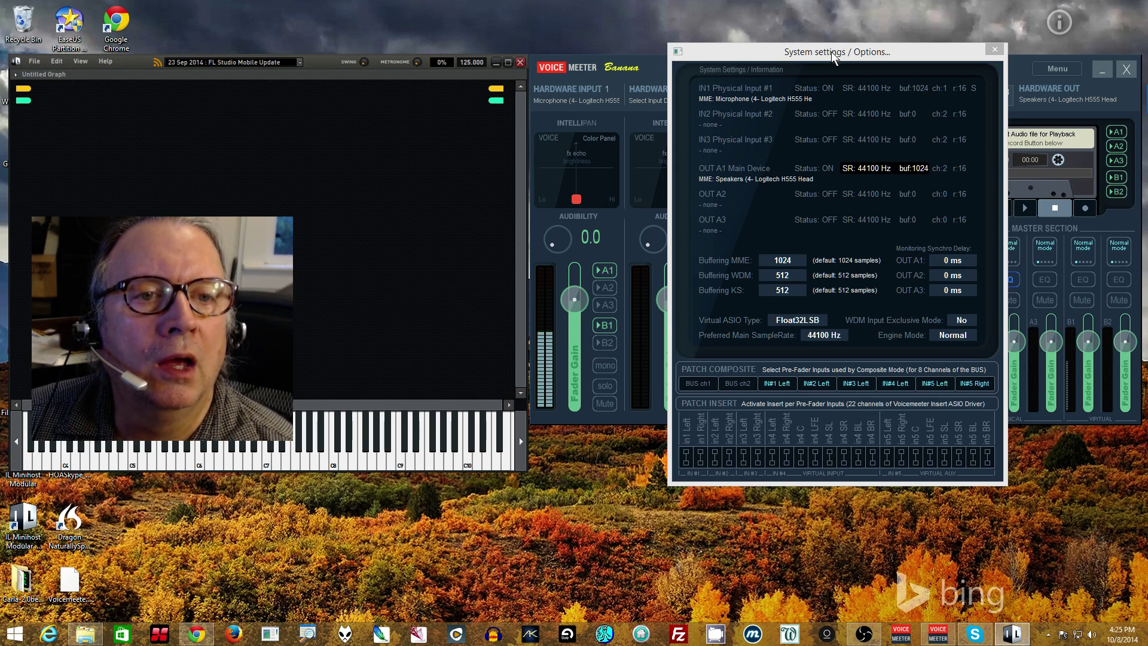
left_click(993, 50)
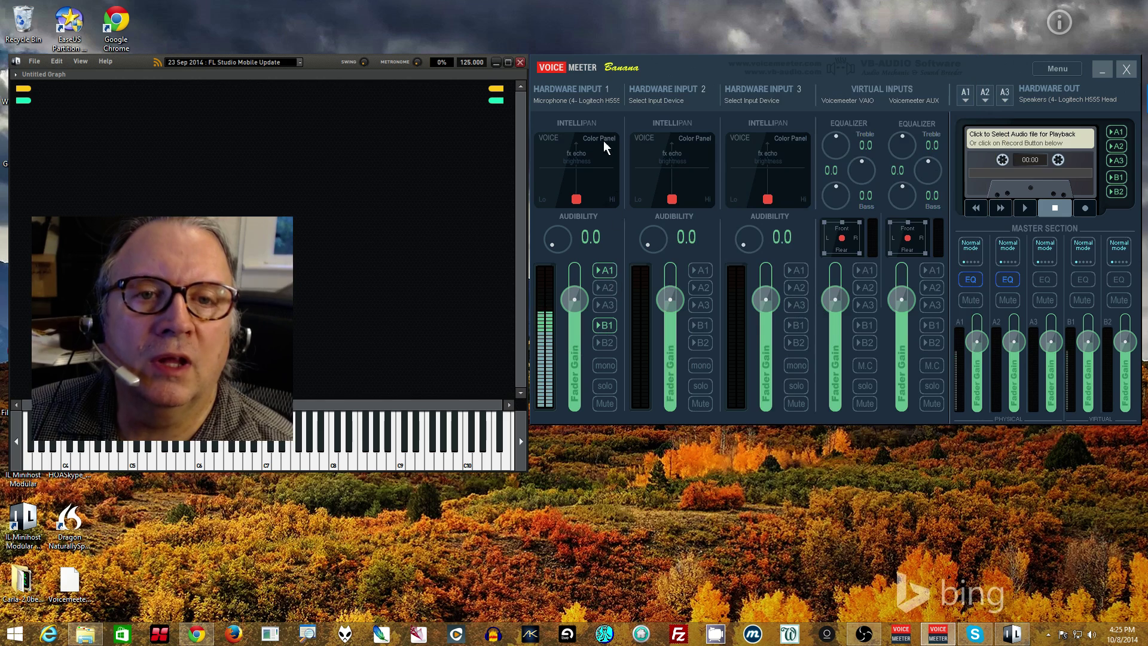
left_click(606, 270)
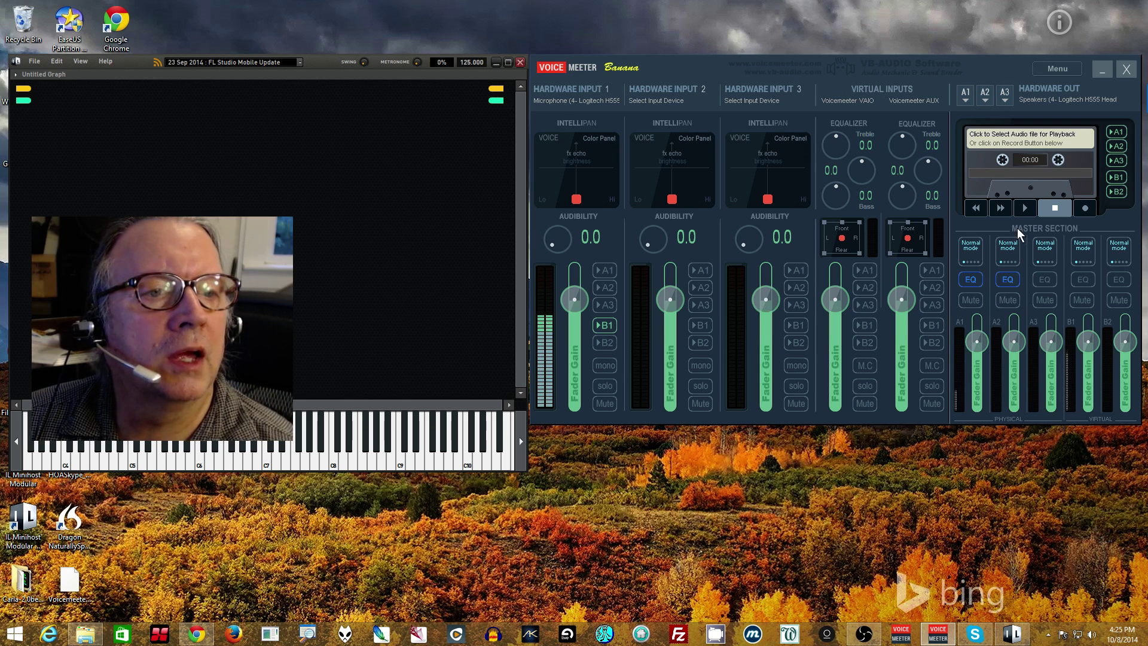
Step: Reopen System Settings / Options and change MME buffering from 1024 to 480 samples
left_click(1047, 68)
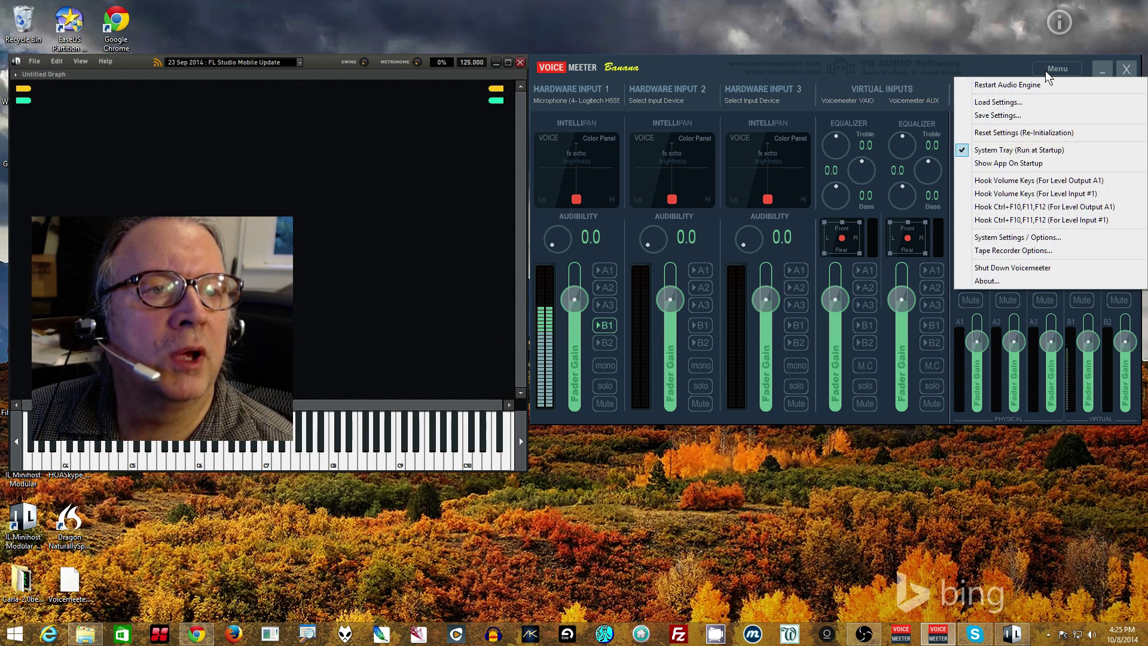
left_click(997, 239)
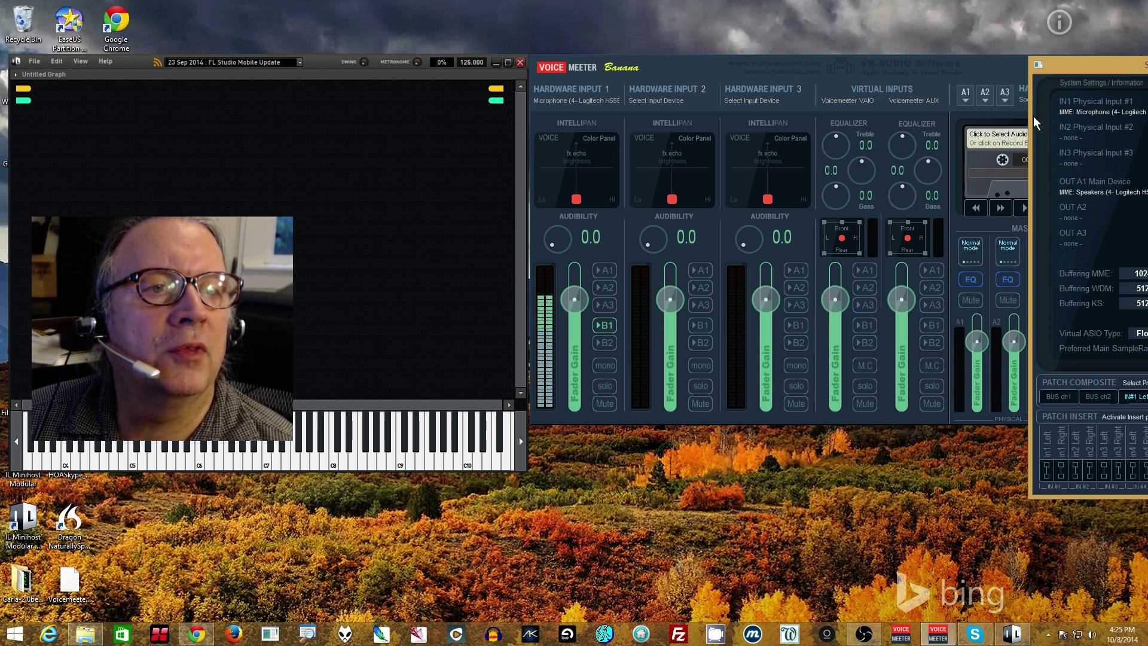
left_click_drag(1089, 69, 703, 39)
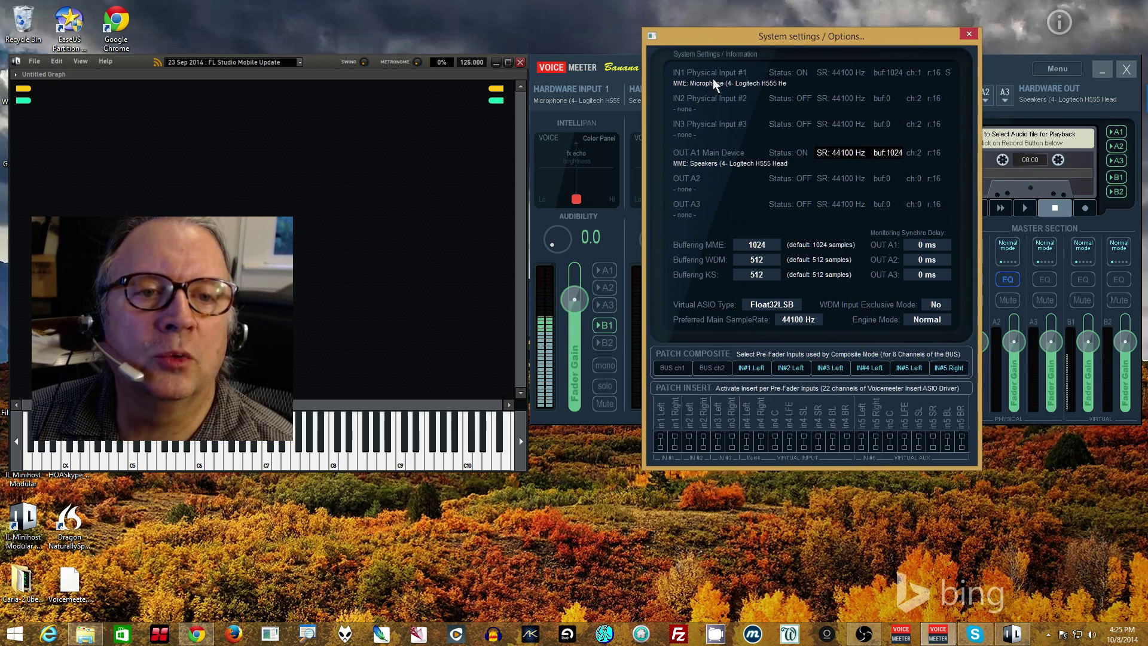
left_click(765, 248)
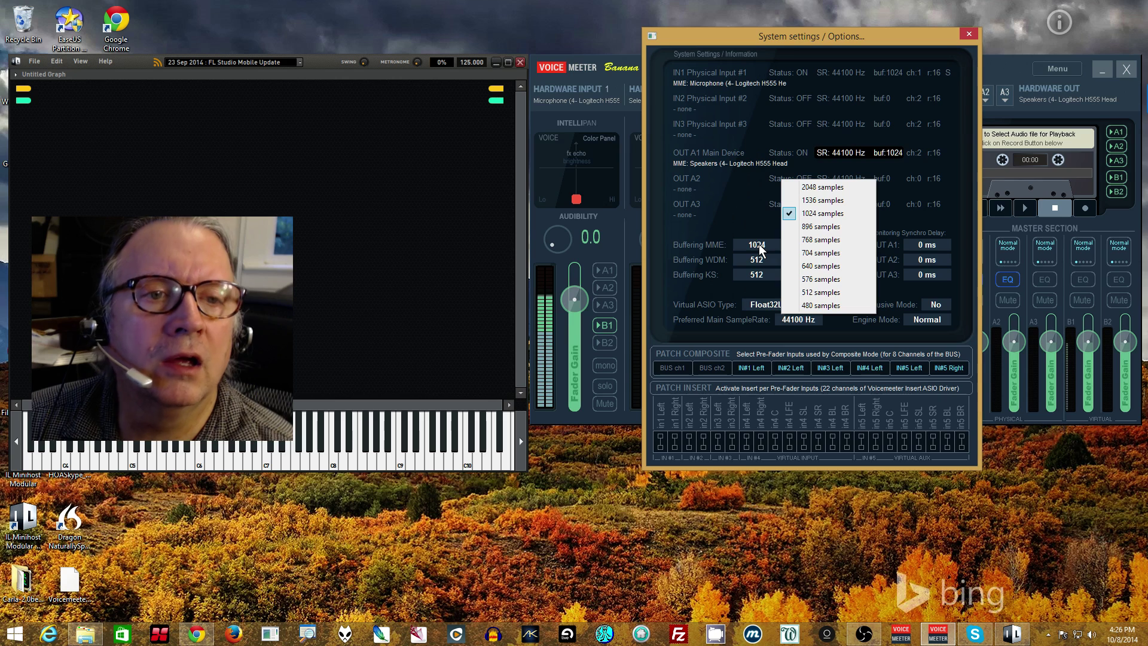
left_click(831, 305)
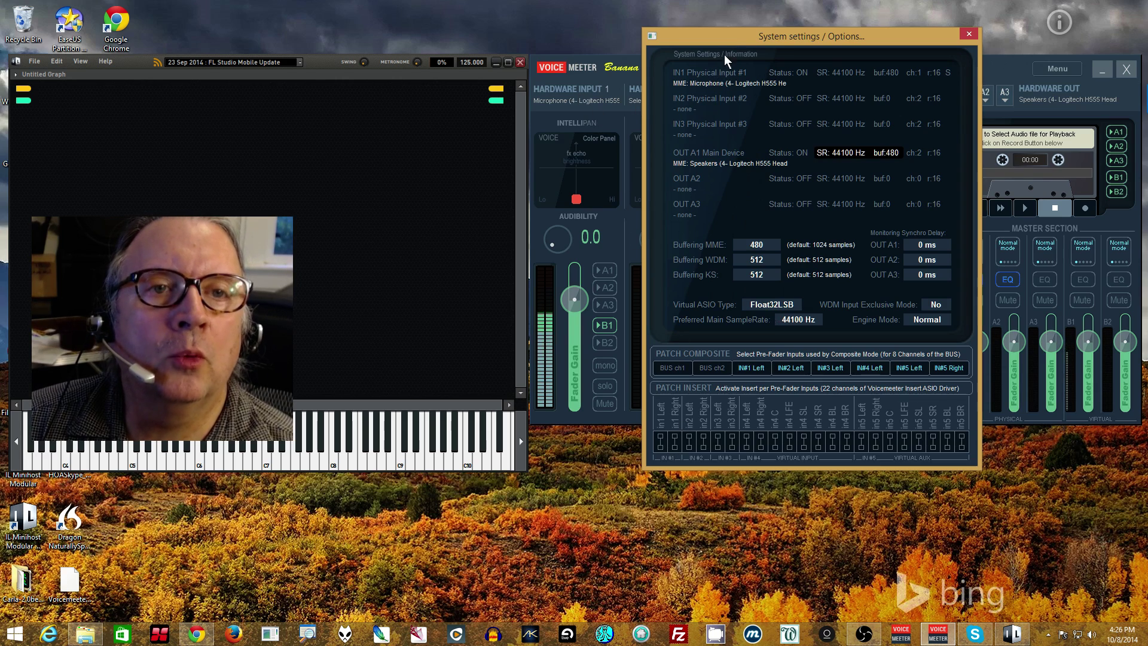
left_click_drag(746, 38, 944, 90)
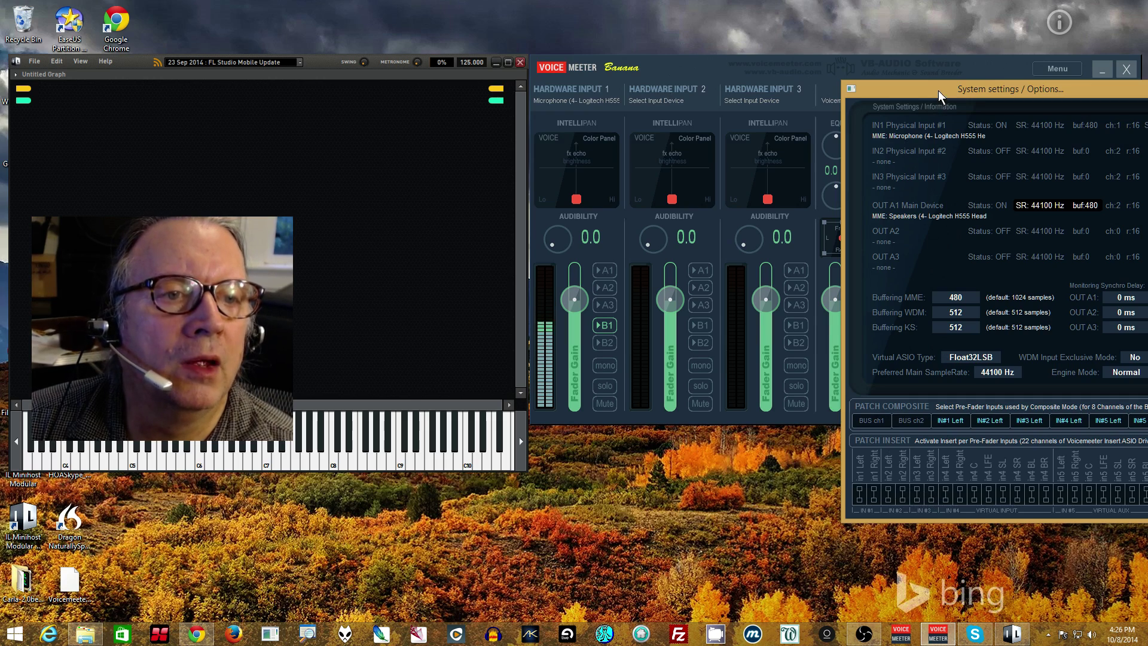
left_click_drag(938, 91, 497, 33)
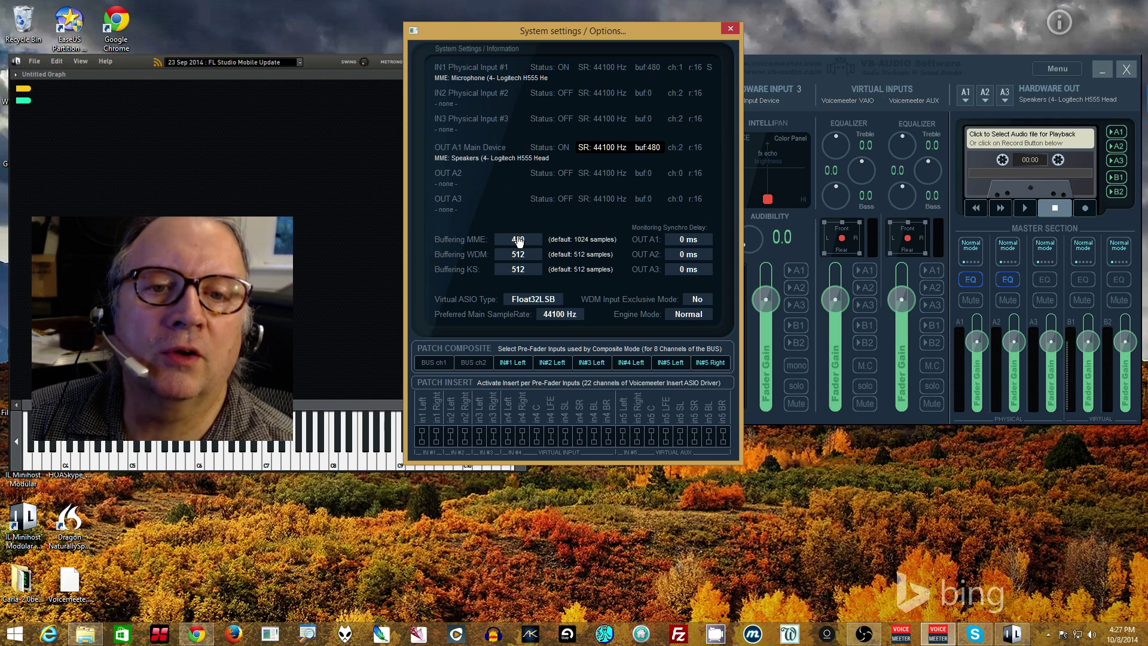
left_click(566, 317)
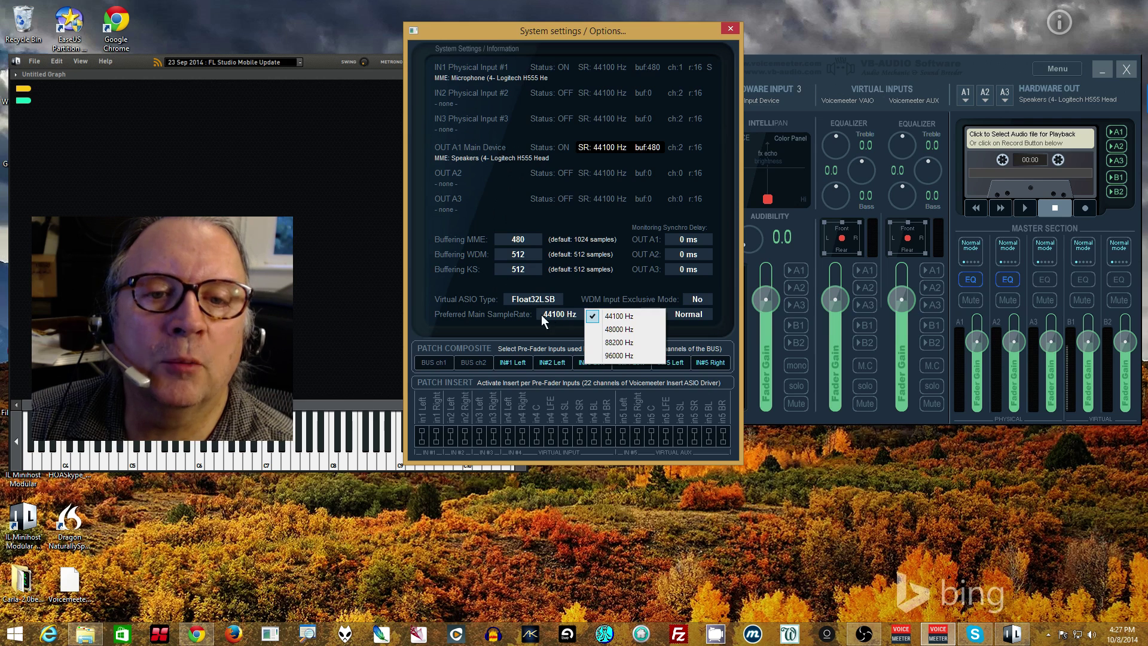
left_click(538, 314)
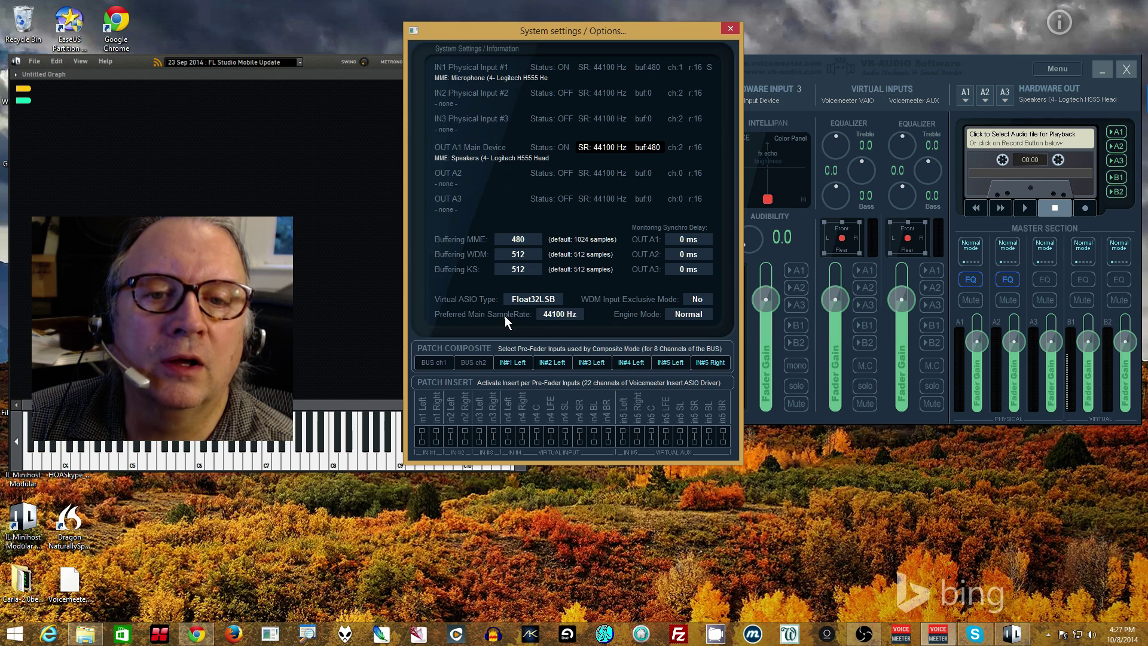
Step: Check the Digital Audio (S/PDIF) playback device's default format in the Sound control panel
right_click(1089, 638)
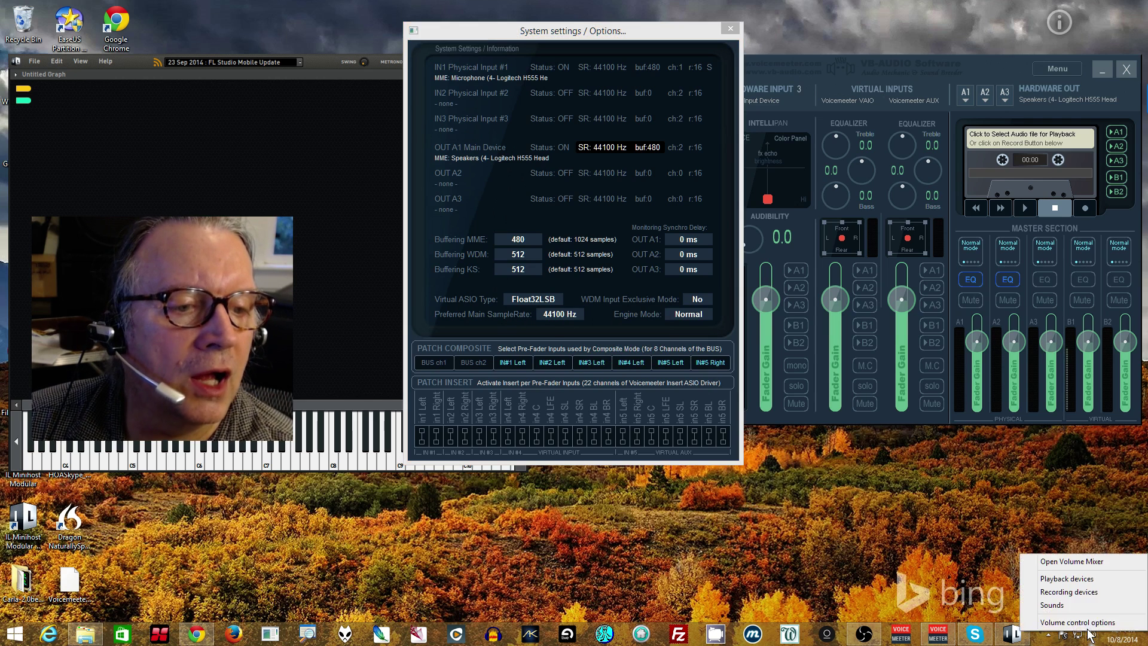
left_click(1066, 579)
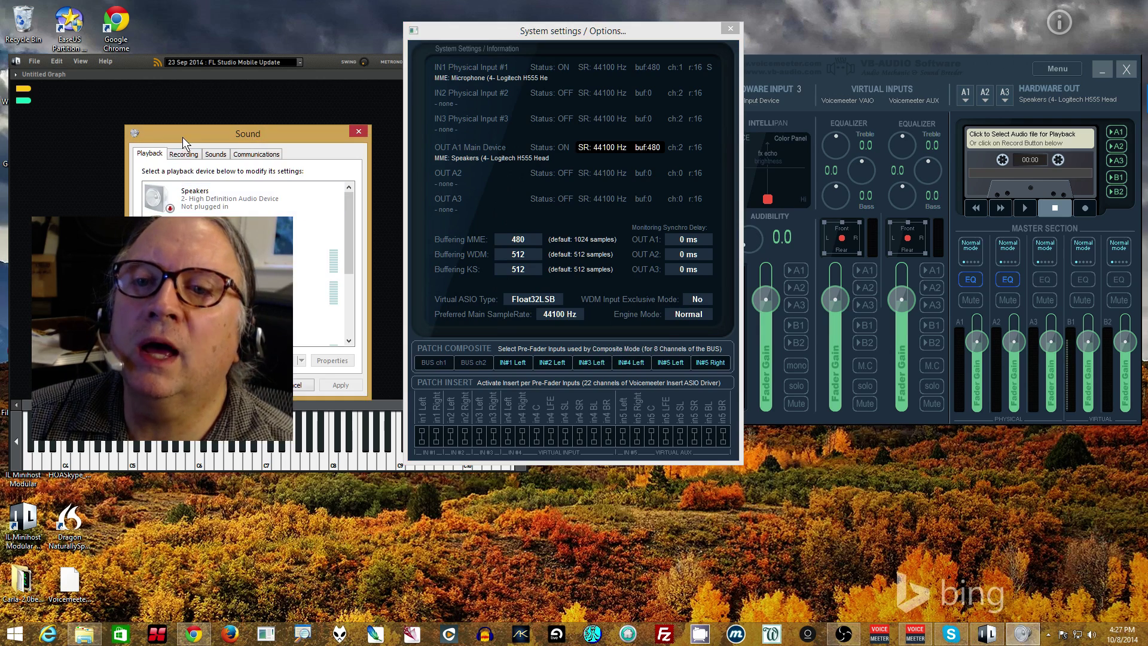
left_click_drag(184, 142, 498, 140)
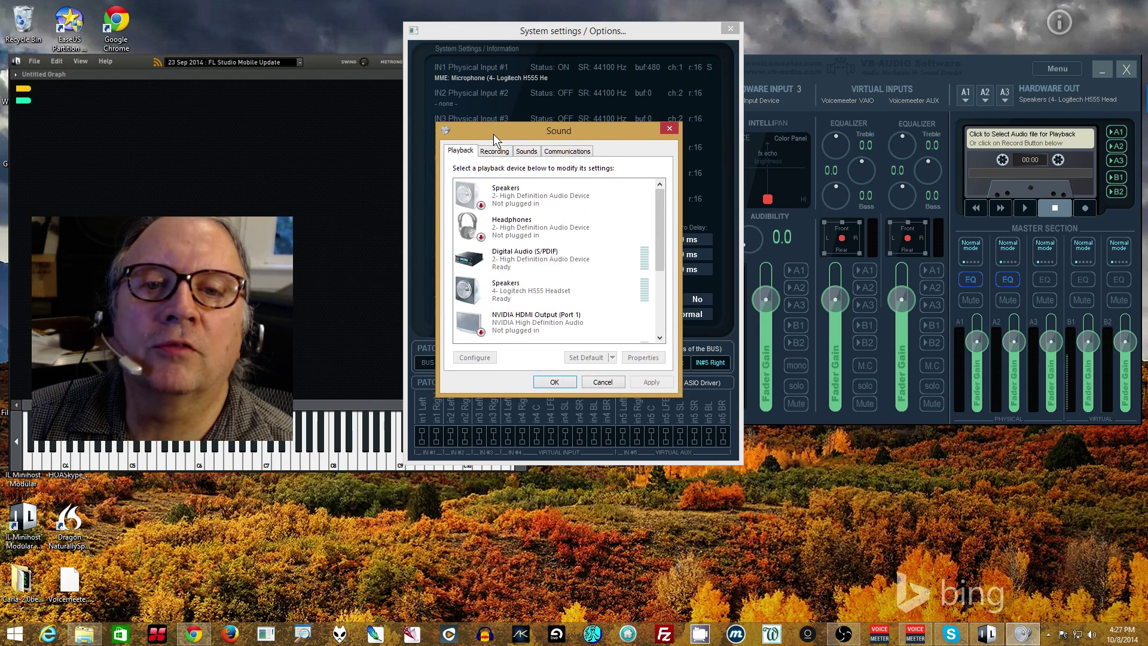
double_click(489, 263)
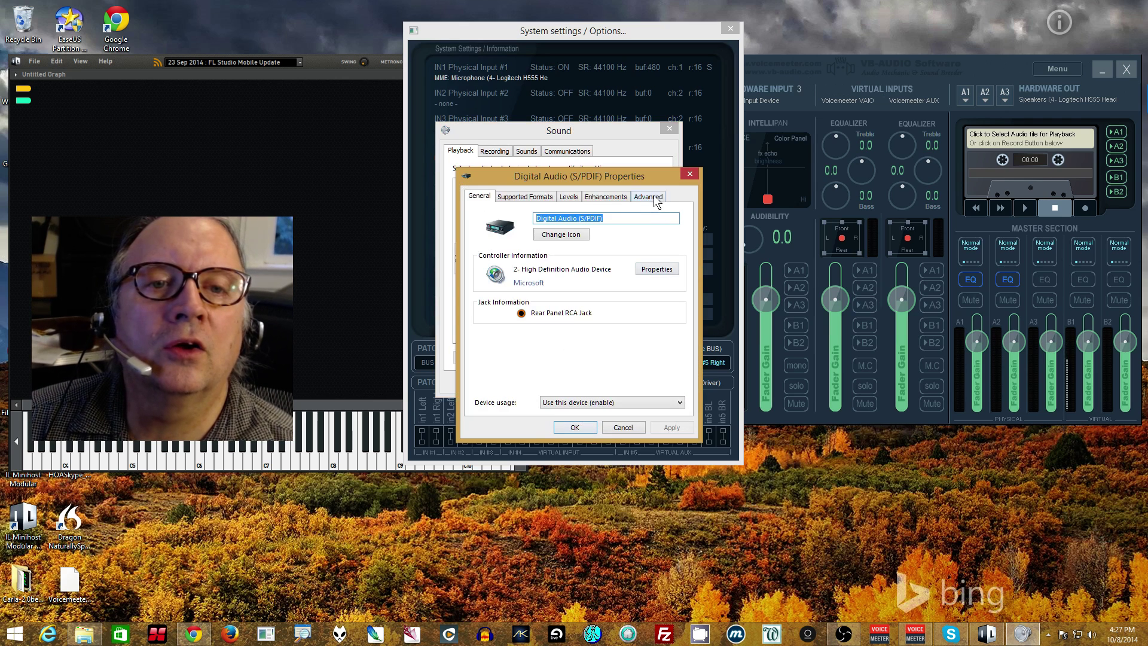
left_click(650, 197)
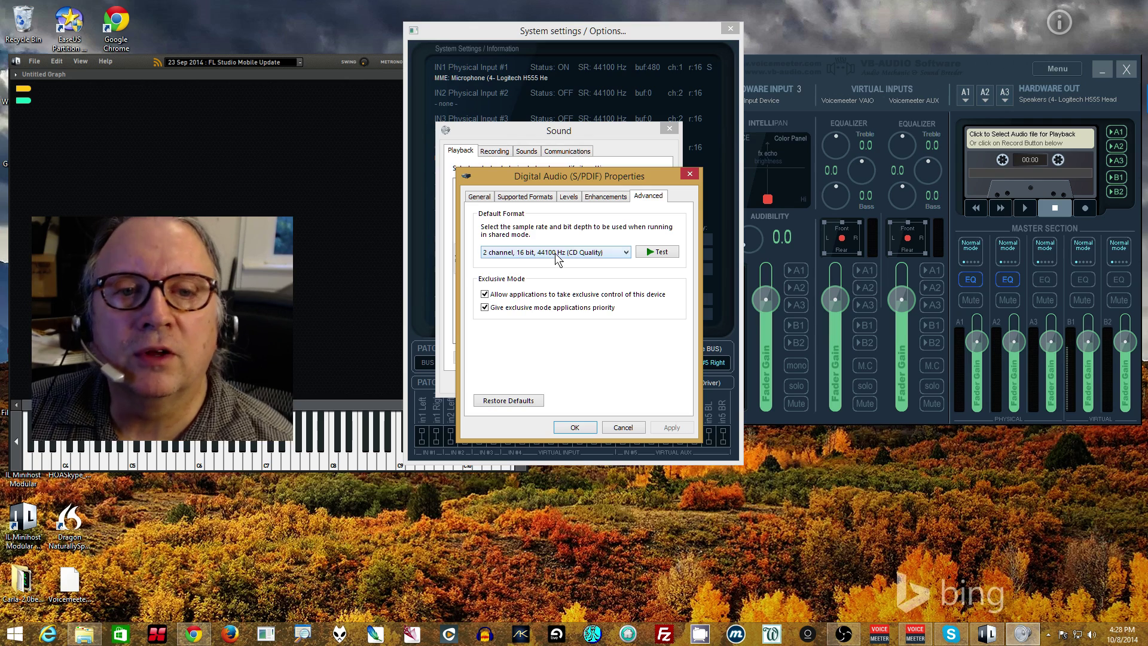
left_click(635, 428)
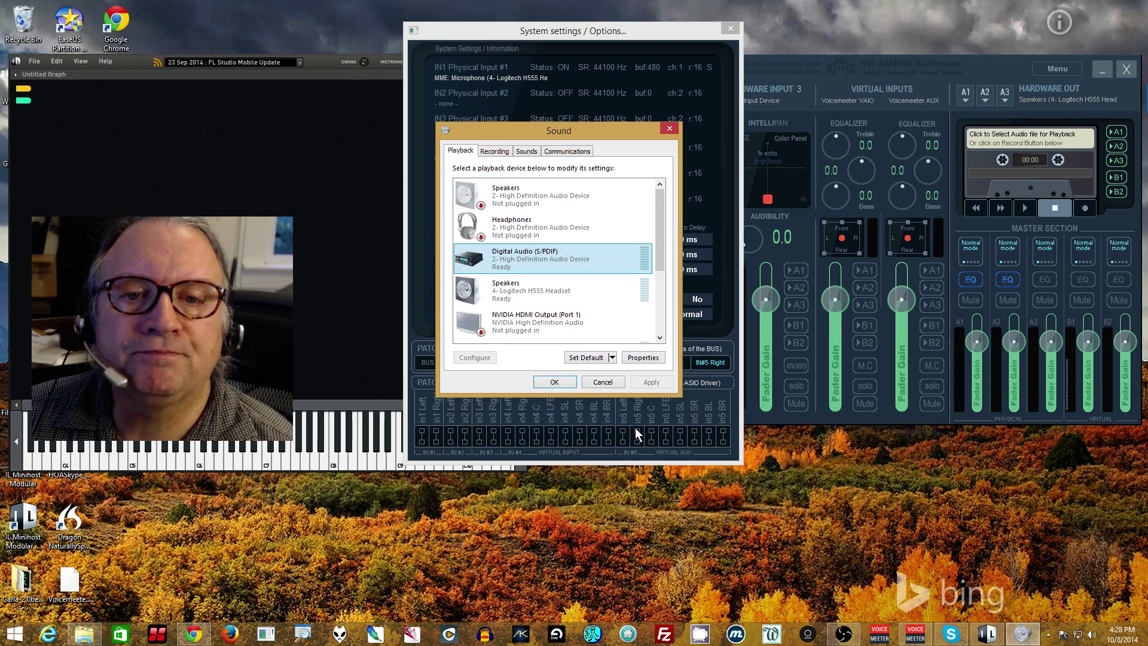
Step: Inspect the Line In recording device's properties
left_click(495, 151)
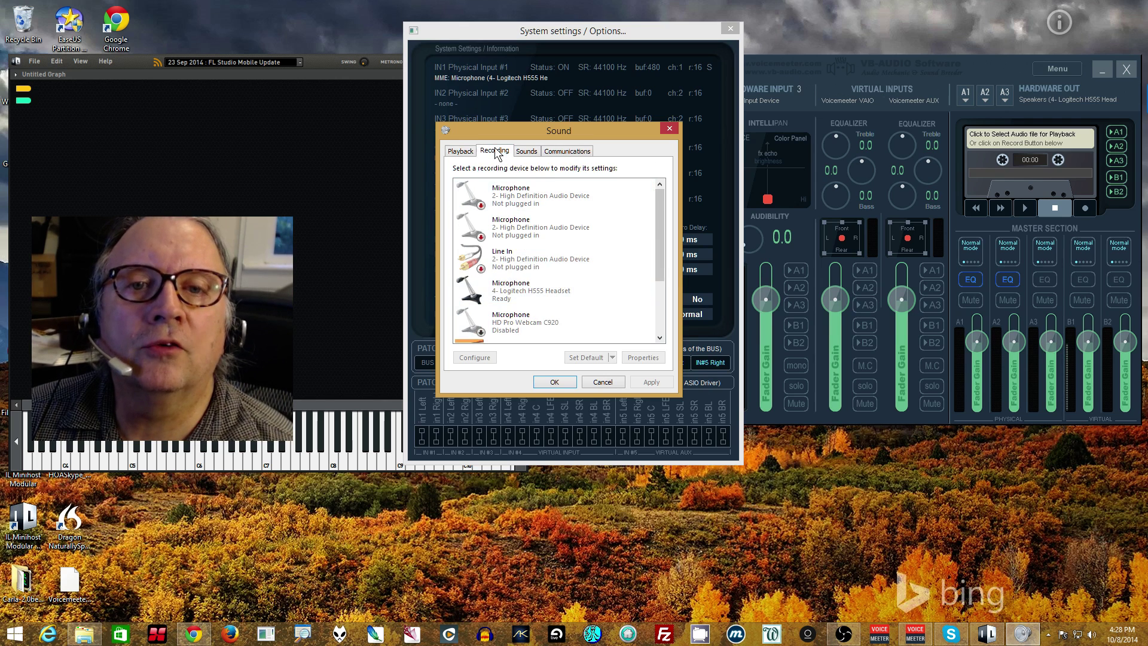
double_click(518, 265)
left_click(622, 428)
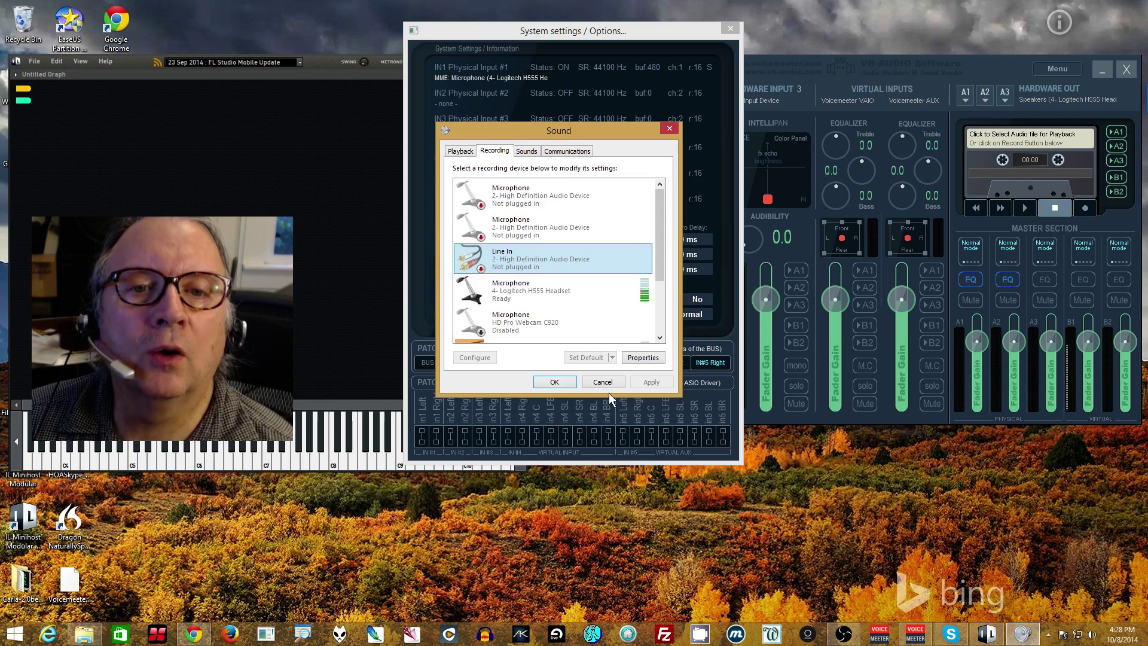
scroll(541, 293, "down", 1)
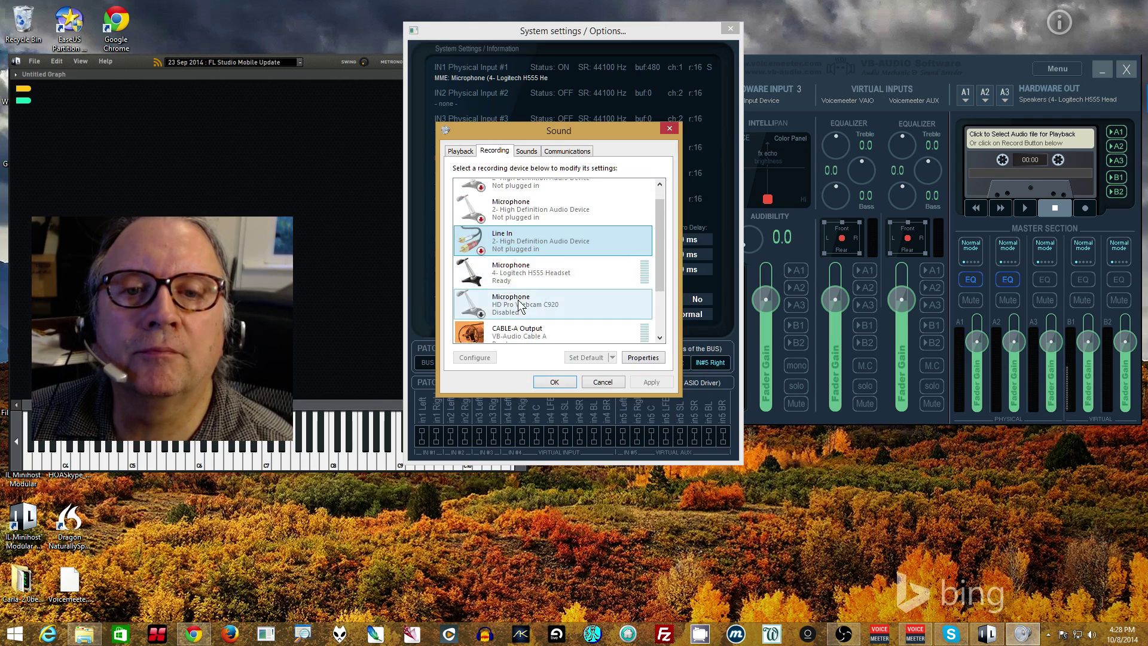
Step: Confirm the Logitech H555 microphone stays at 44100 Hz CD Quality, then close the Sound dialogs
double_click(542, 276)
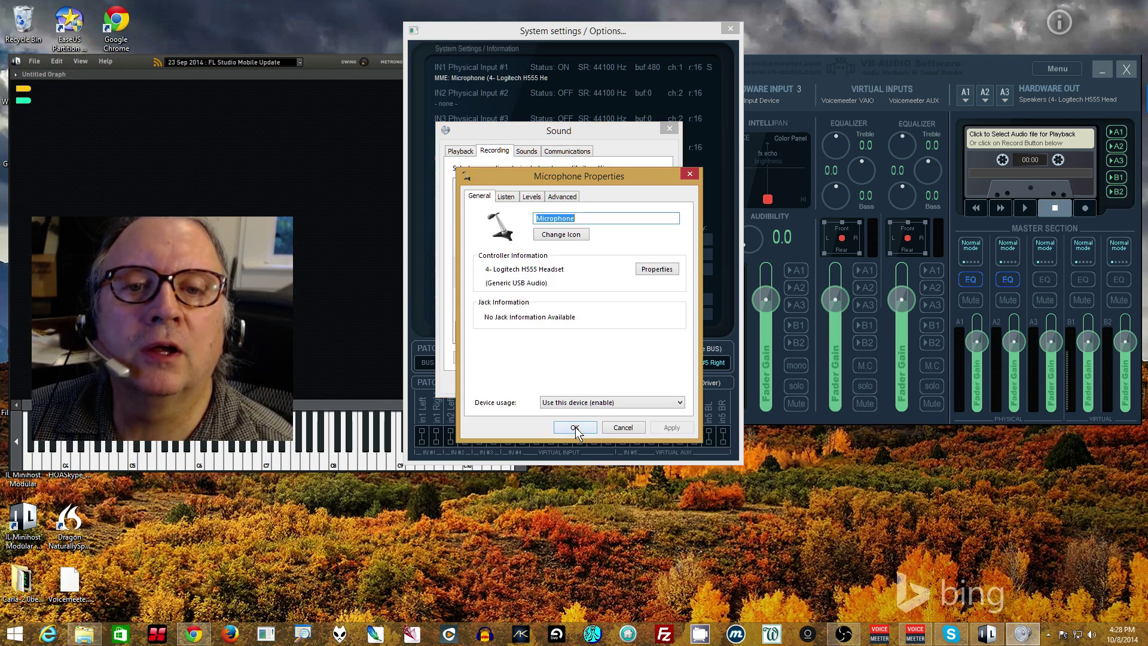
left_click(571, 200)
left_click(556, 252)
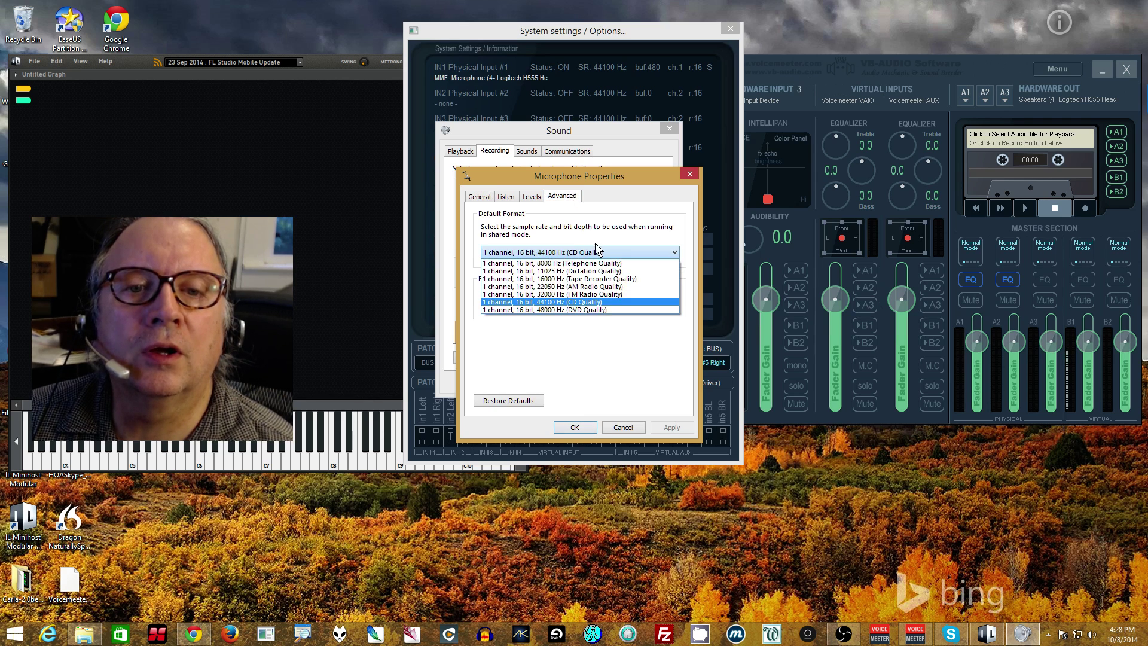
left_click(609, 346)
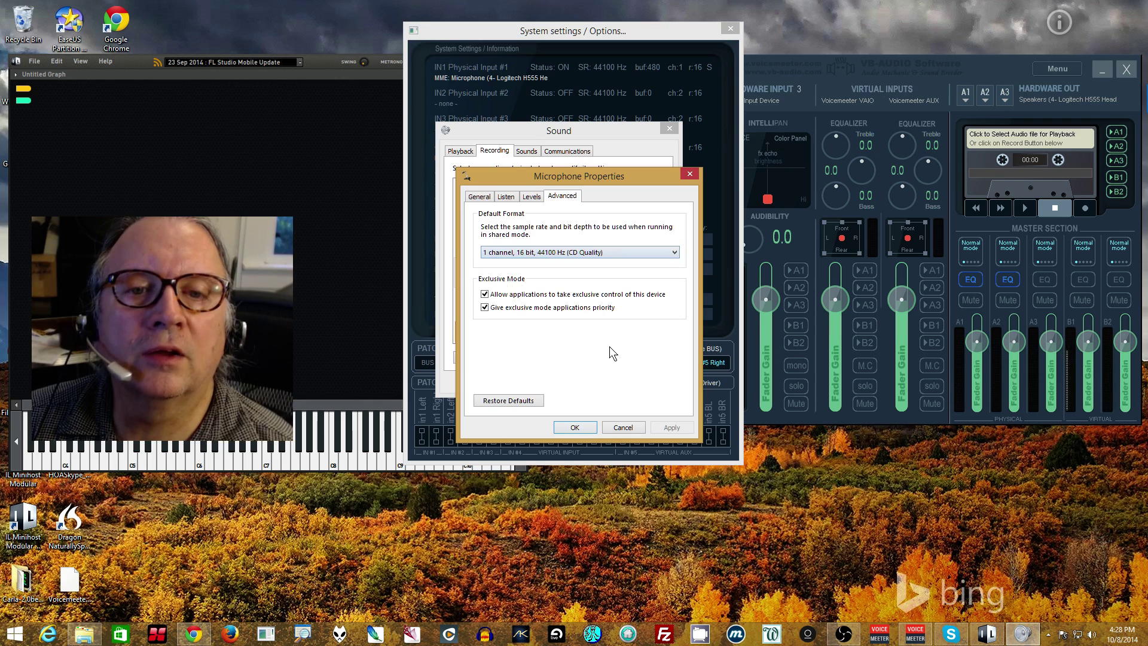
left_click(631, 428)
left_click(615, 385)
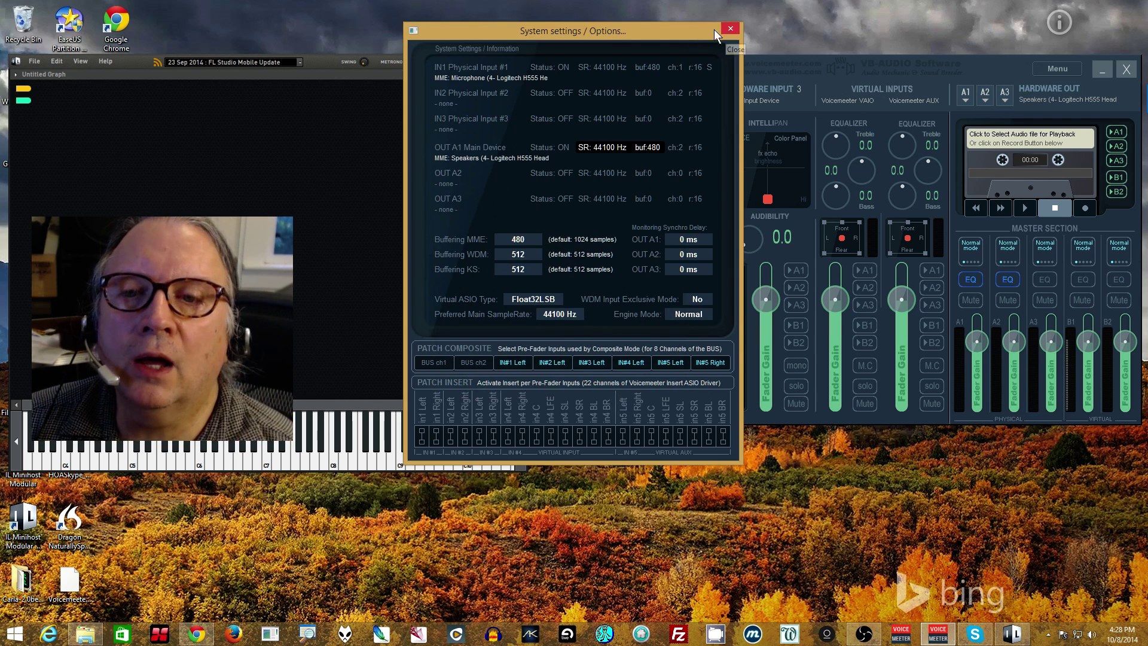
Step: Move Voicemeeter's settings aside and open Minihost Modular's File > Preferences
left_click_drag(622, 31, 897, 31)
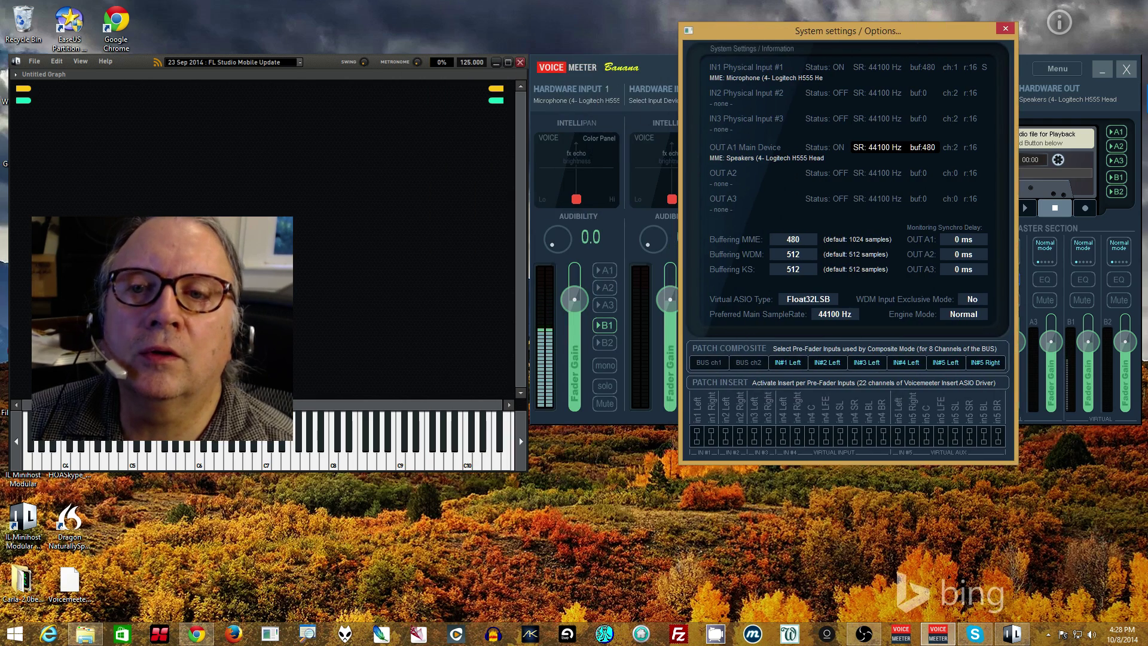
left_click(288, 138)
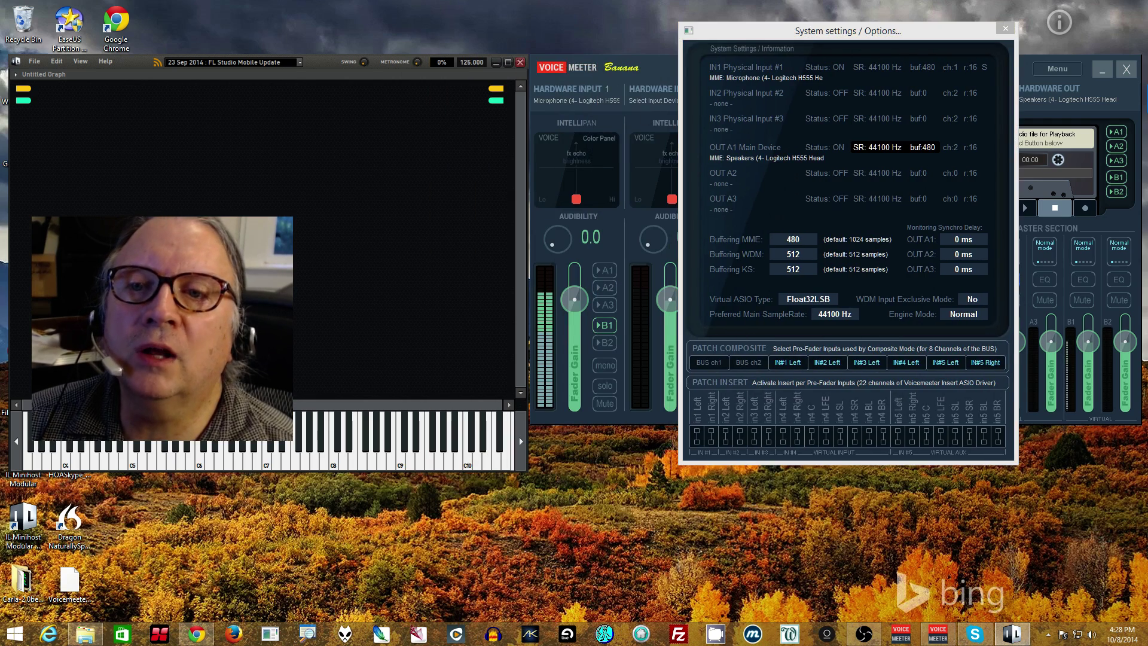
left_click(34, 61)
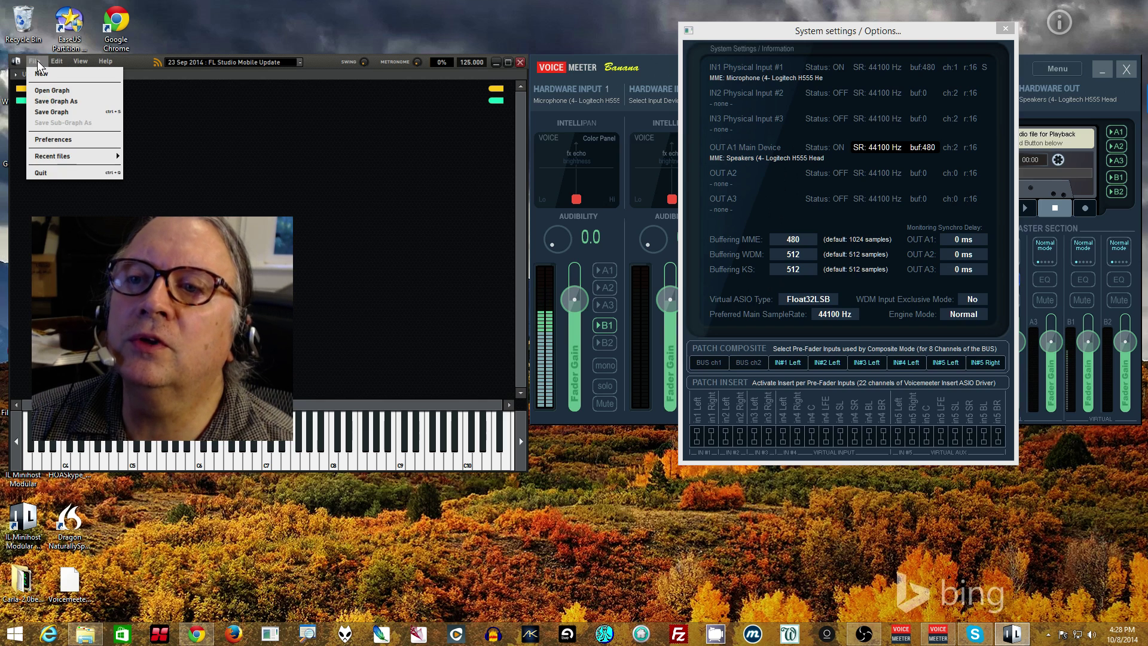
left_click(45, 140)
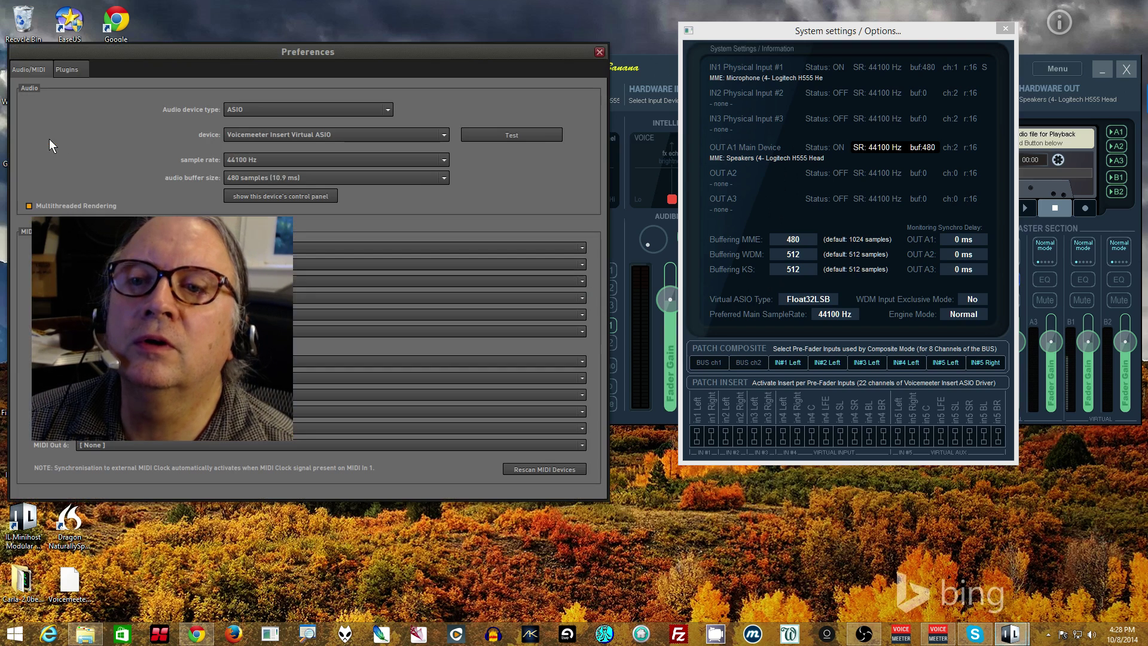
Step: Keep ASIO device type, Voicemeeter Insert Virtual ASIO device, and 44100 Hz sample rate
left_click(242, 110)
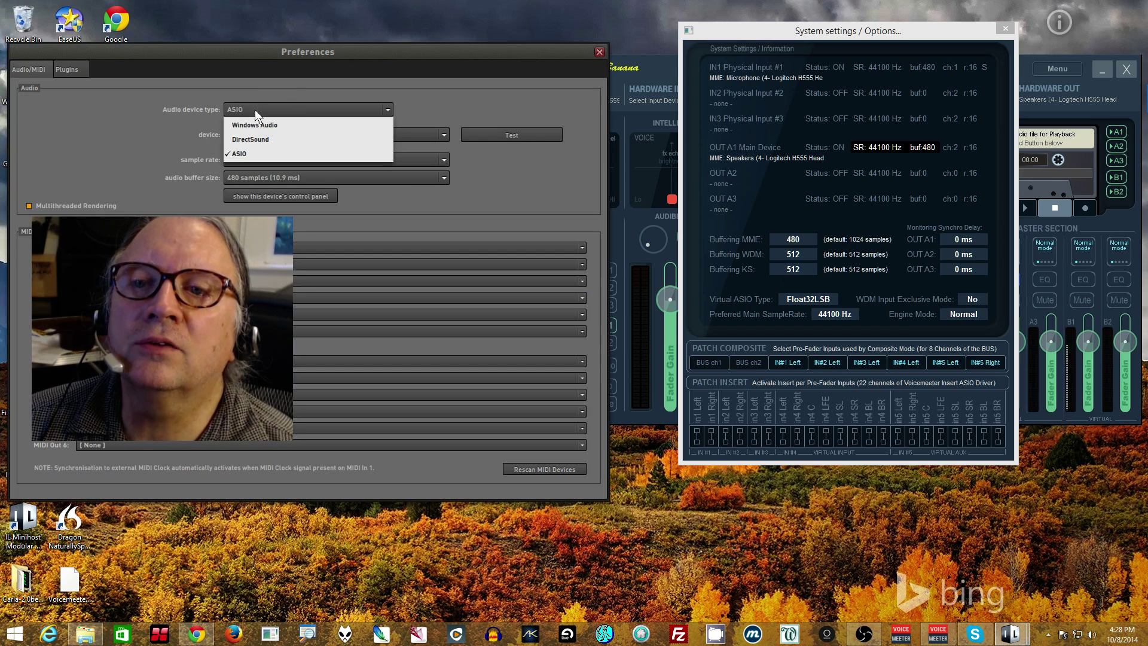
left_click(180, 145)
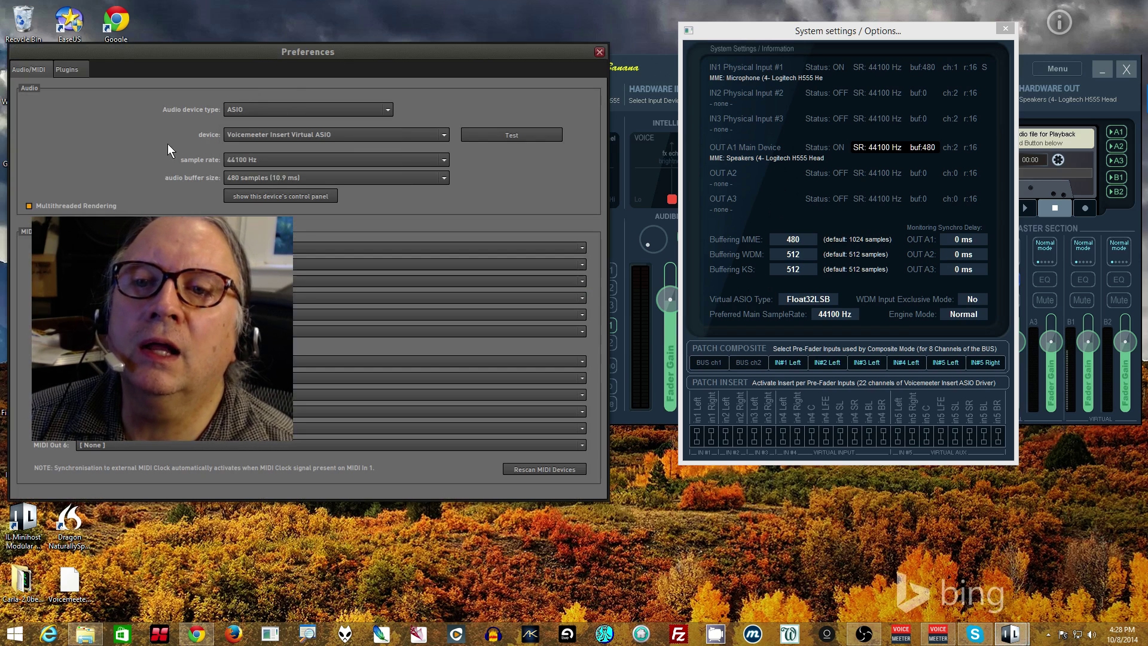
left_click(240, 134)
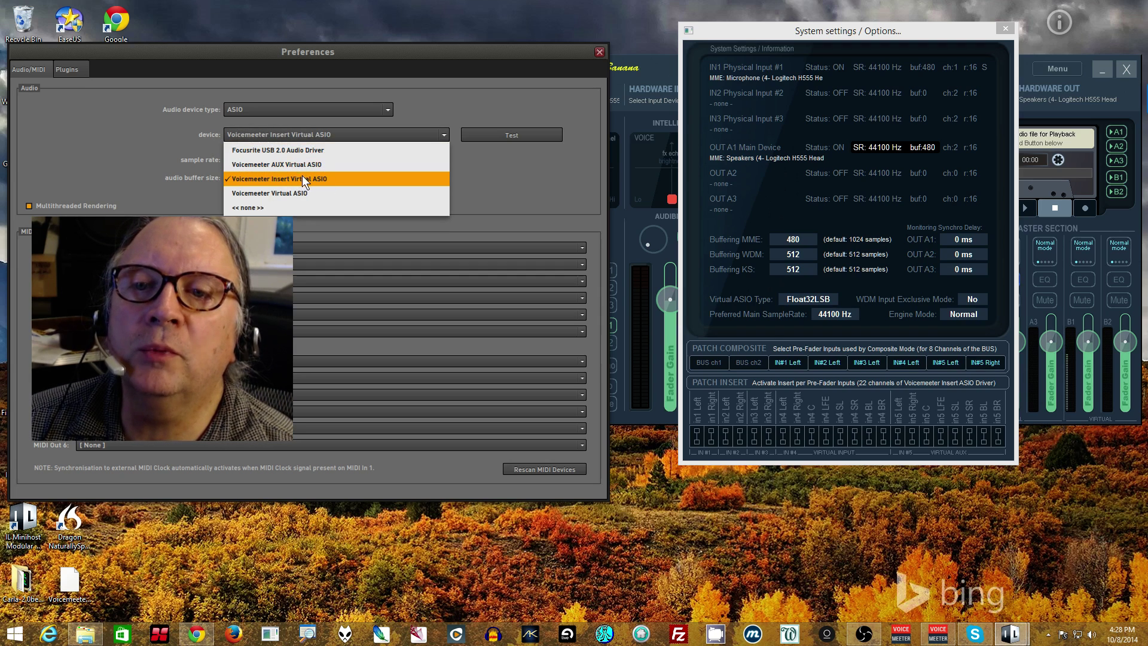
left_click(522, 184)
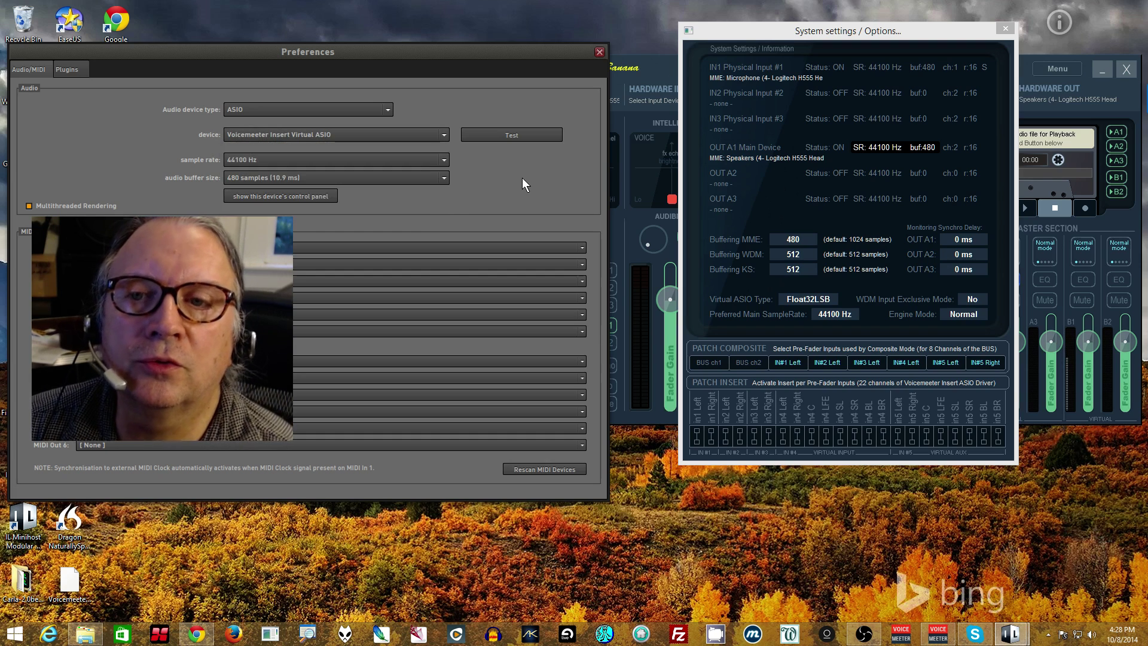
left_click(260, 159)
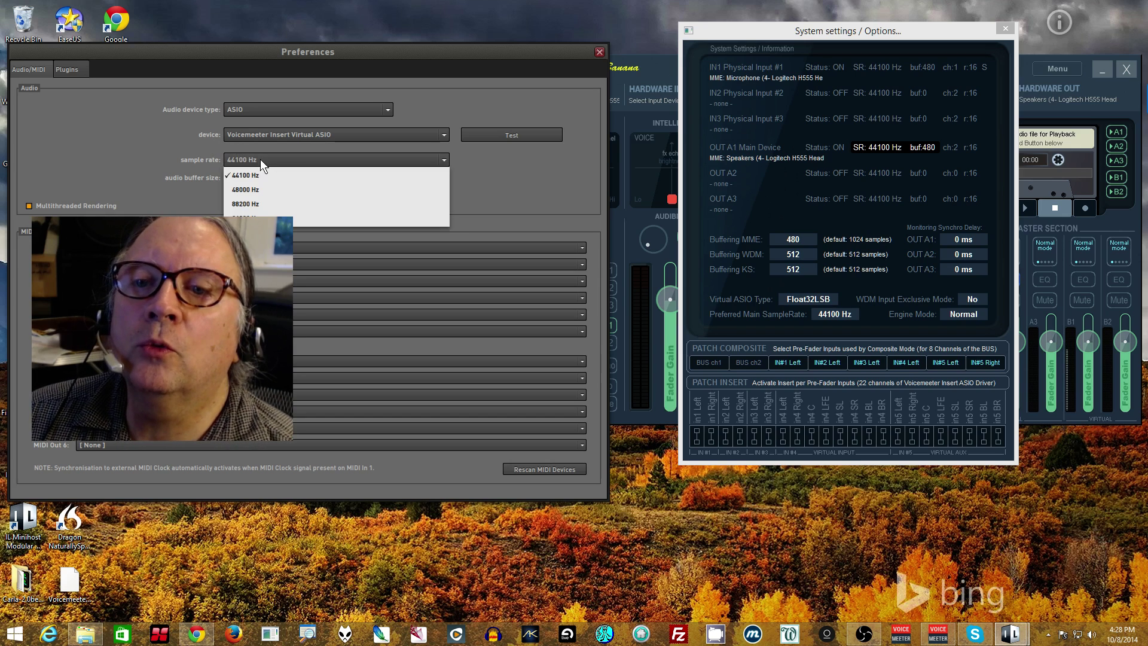
left_click(278, 160)
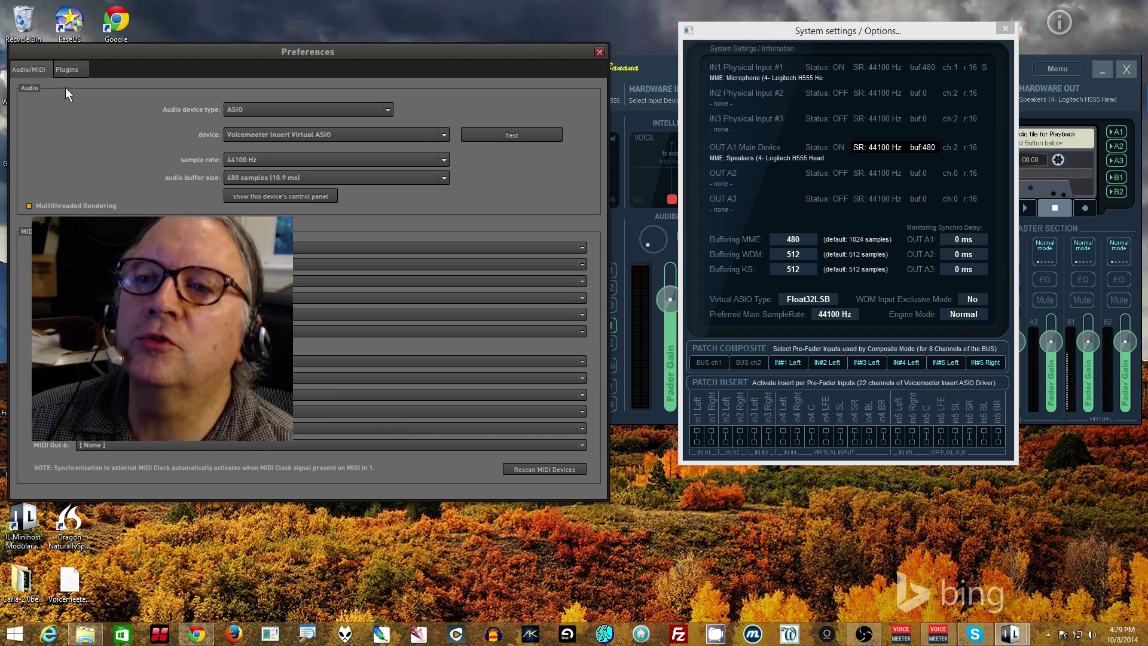
Step: Inspect Custom VST folder 1 and the scanned Focusrite plugins, then return to Audio/MIDI
left_click(64, 67)
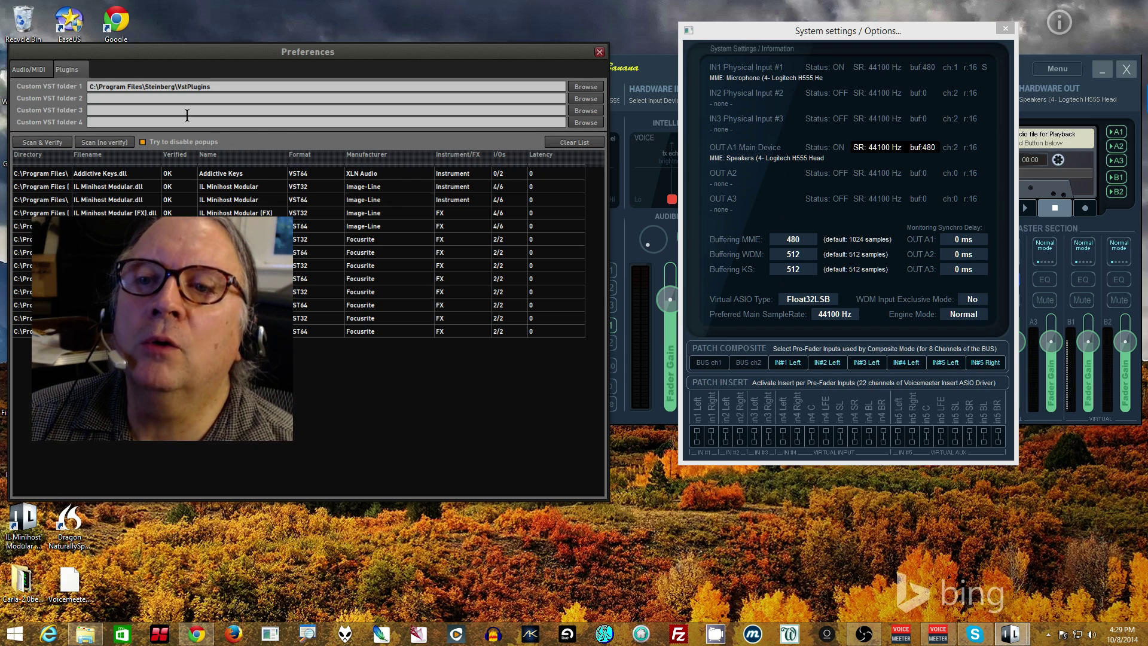
left_click(94, 87)
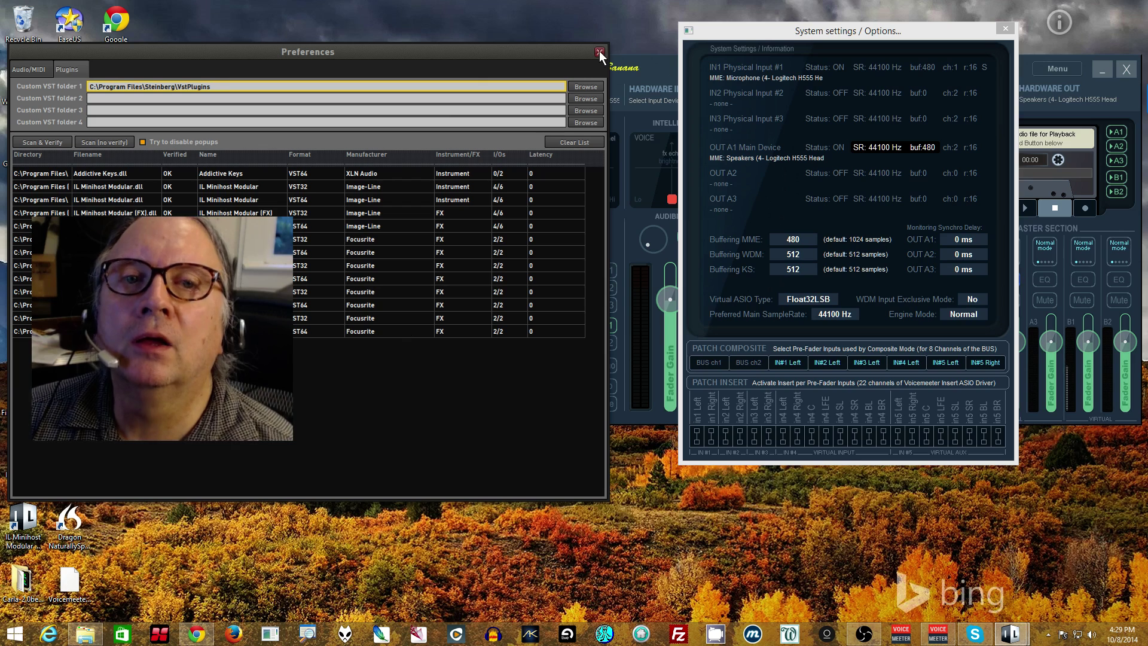
left_click(29, 67)
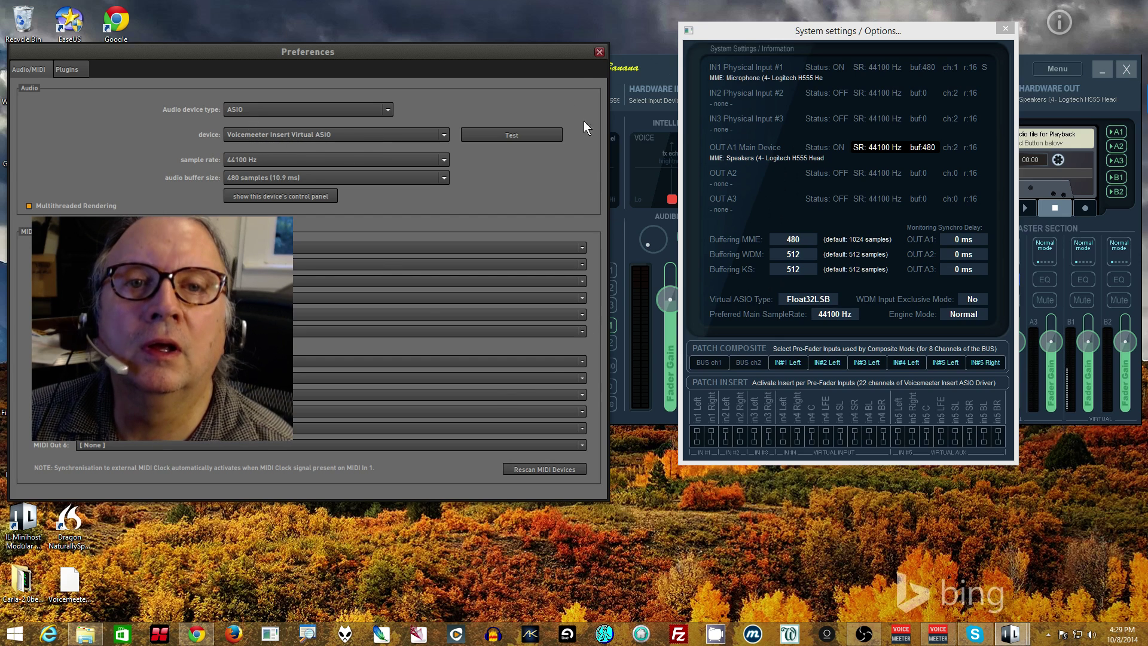
Step: Close the preferences and confirm the Audio In node's properties
left_click(598, 52)
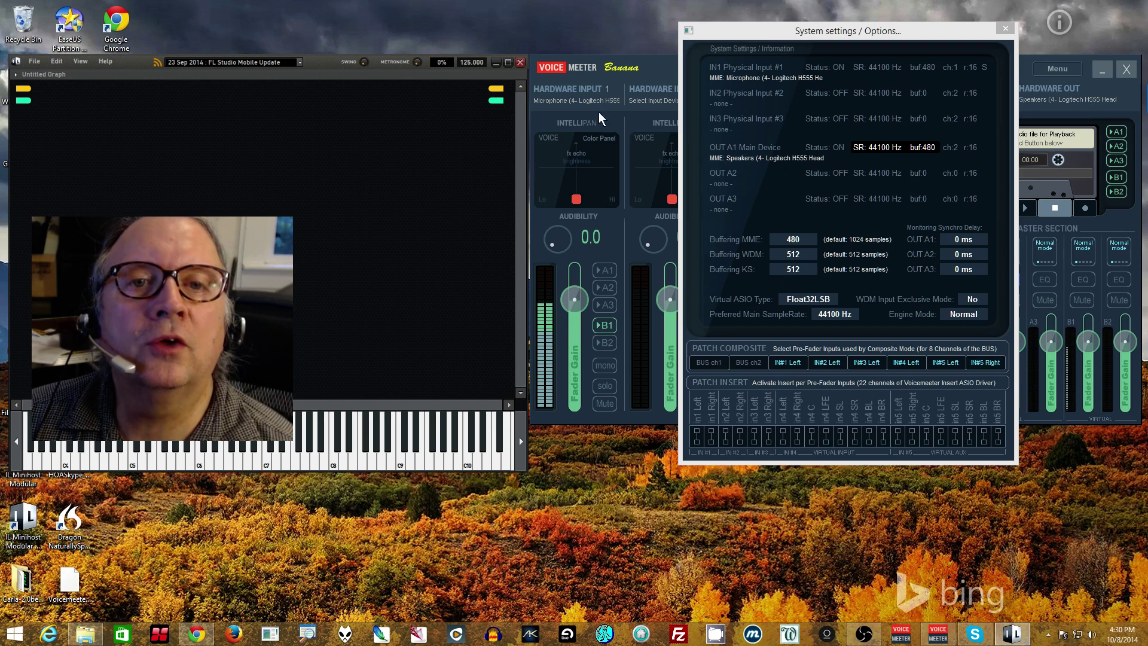
double_click(28, 91)
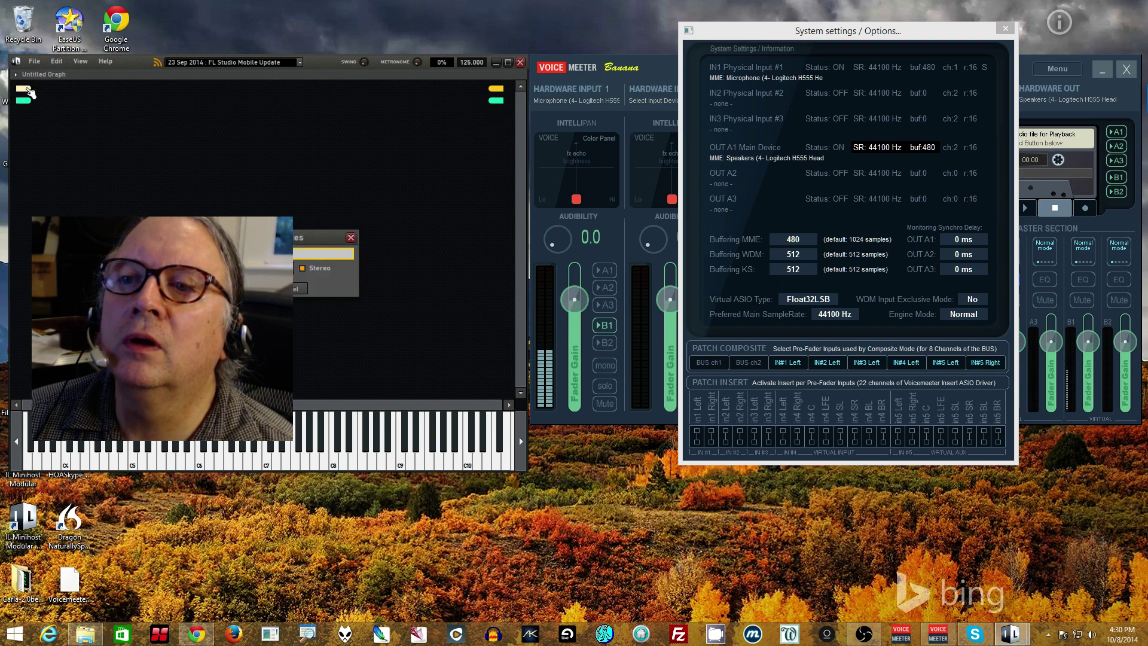
left_click_drag(208, 220, 392, 173)
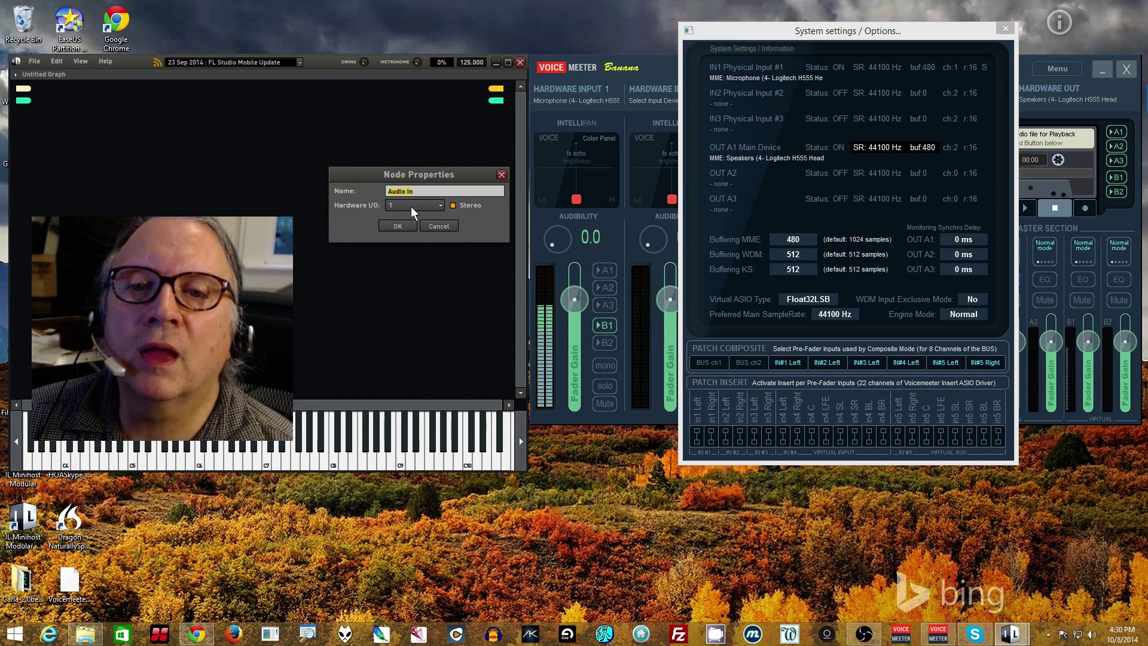
left_click(399, 225)
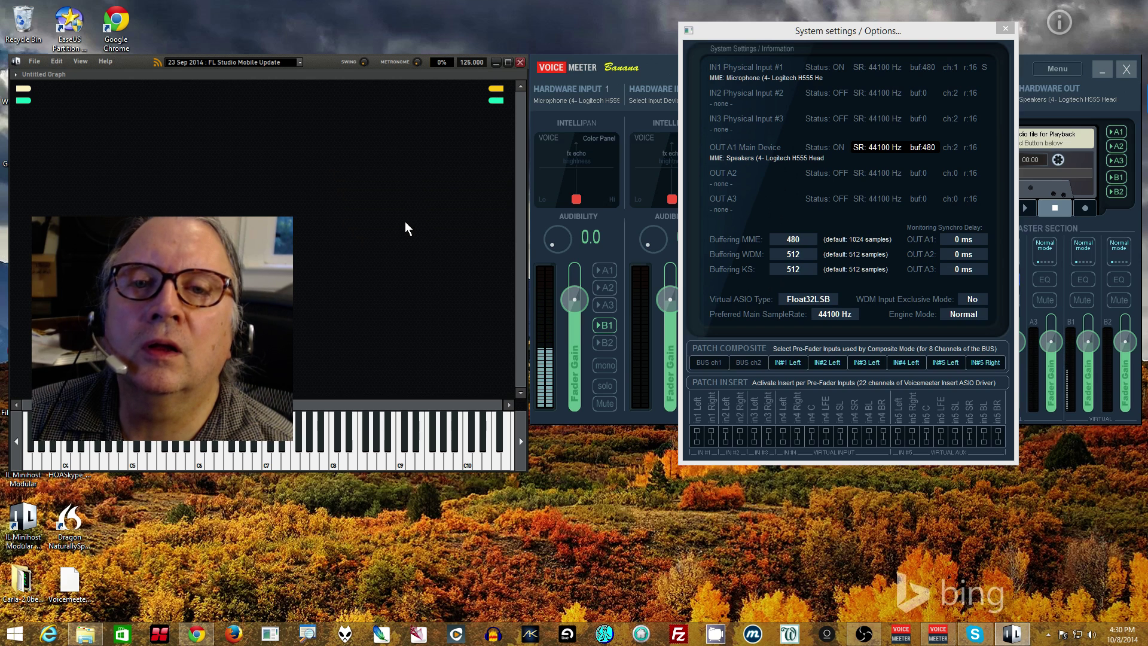
Step: Confirm the Audio Out node's properties and cable Audio In directly to Audio Out
right_click(497, 91)
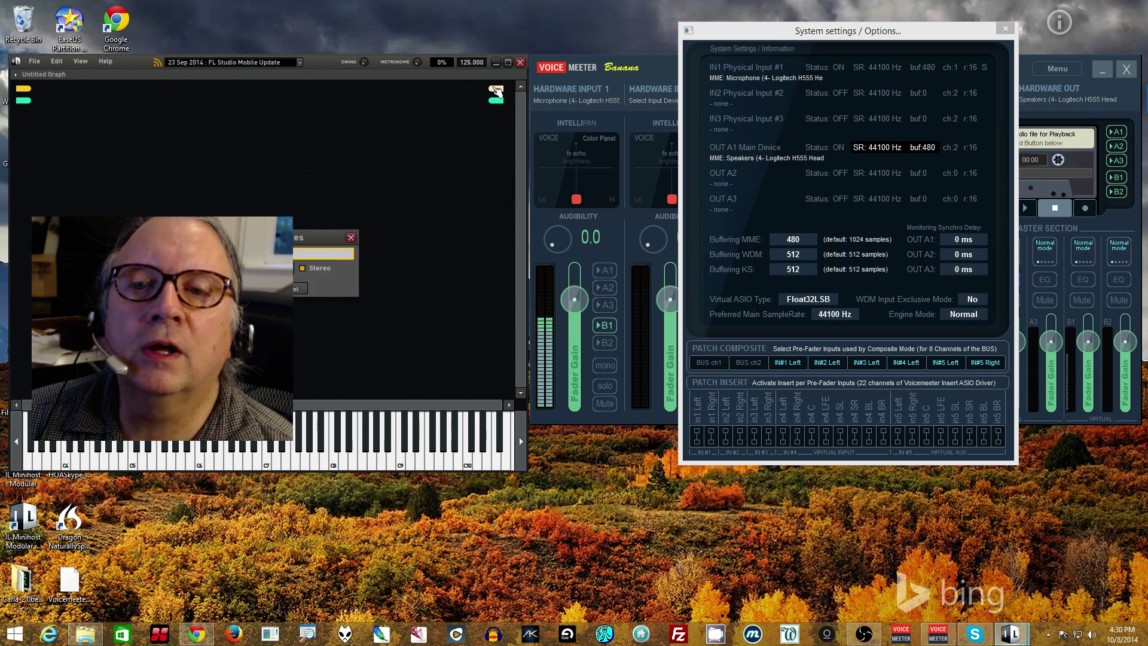
left_click(325, 251)
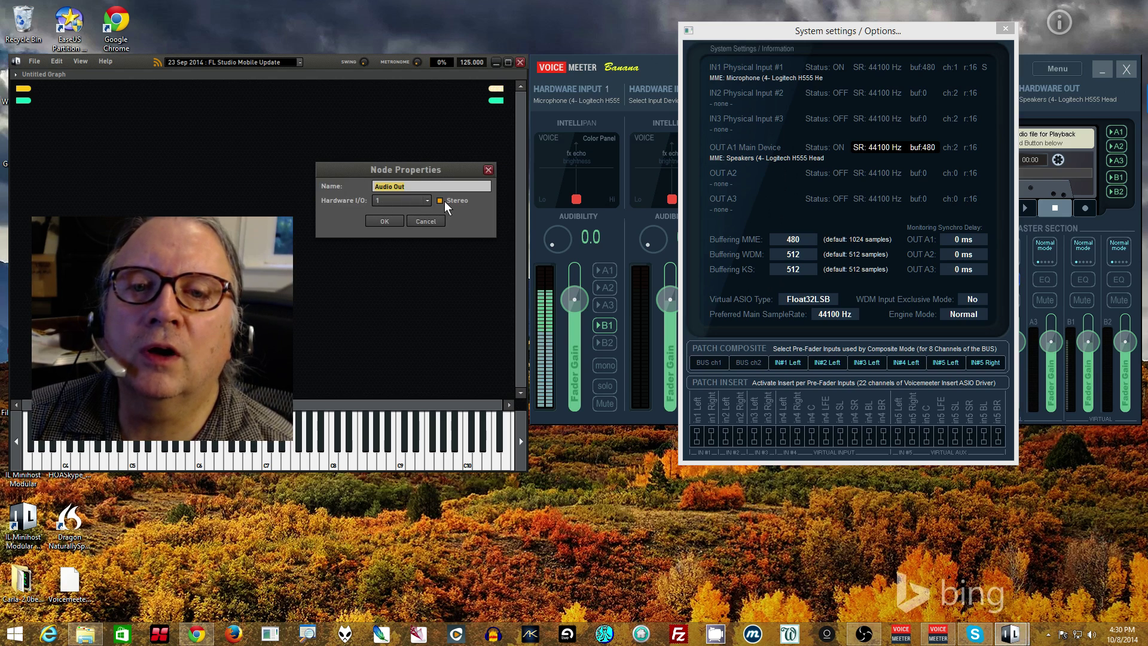
left_click(384, 221)
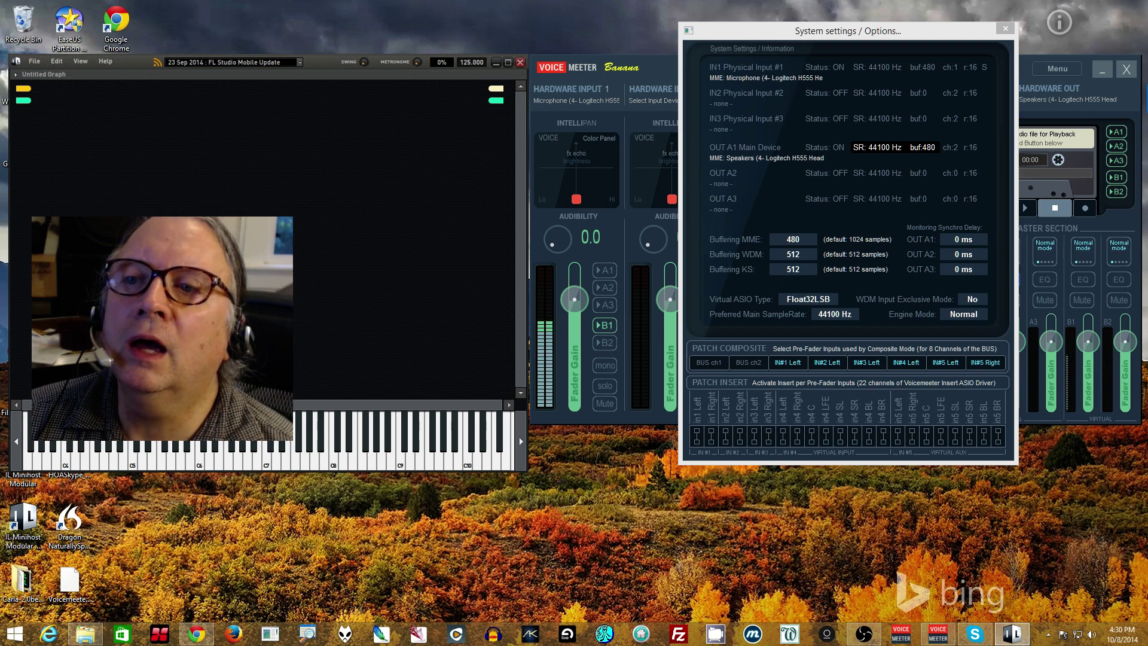
left_click_drag(31, 92, 496, 90)
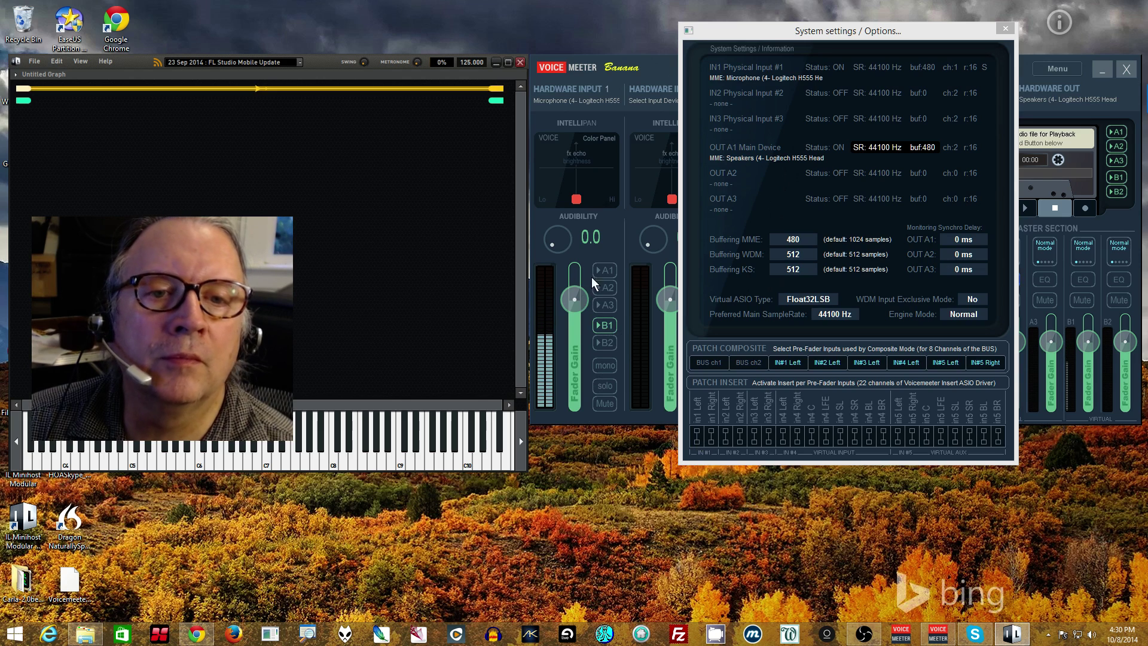
Step: Enable Patch Insert on in1 Left and in1 Right in Voicemeeter's System Settings
left_click(698, 434)
left_click(711, 436)
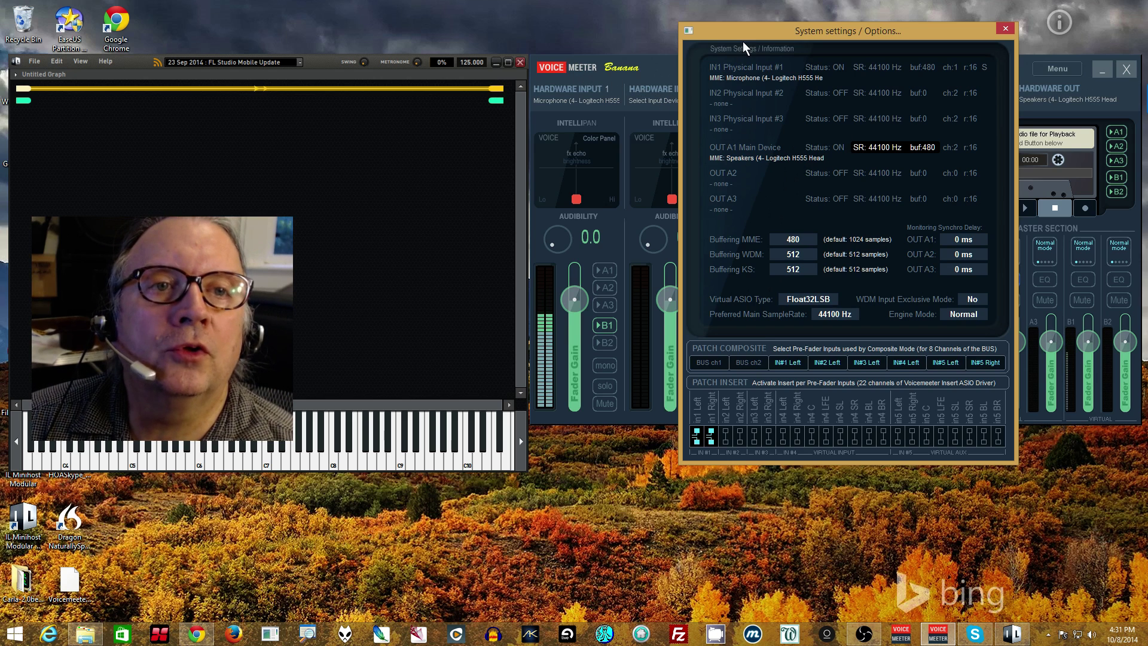
left_click_drag(745, 48, 809, 42)
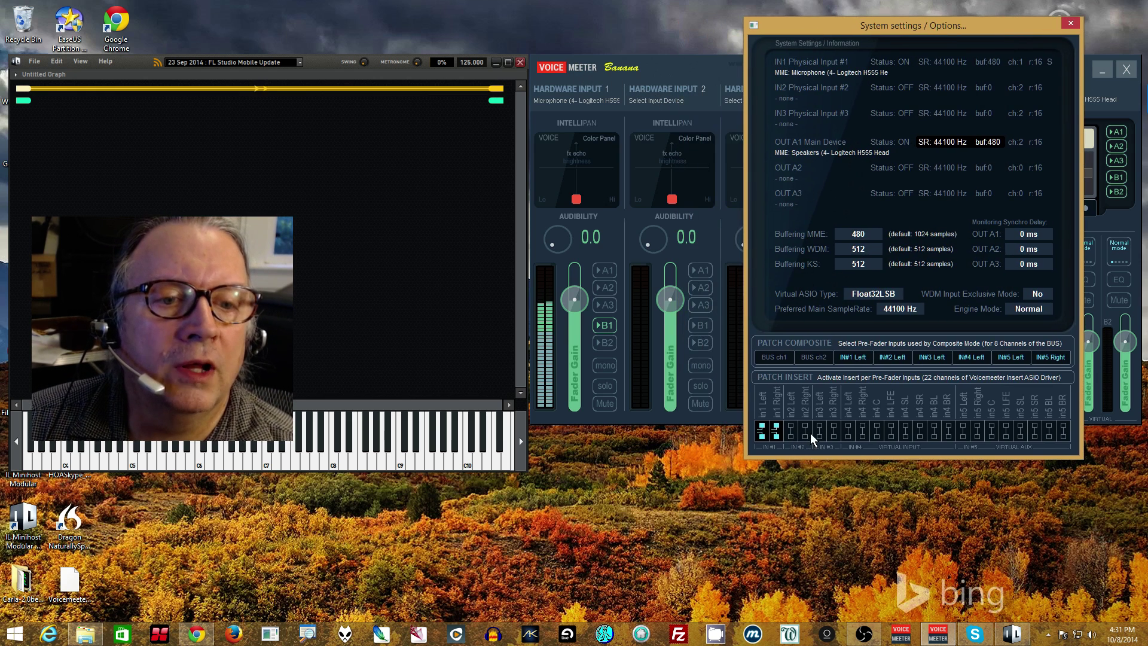
Step: Leave Audio In on hardware input 1 without changes, then close Voicemeeter's System Settings
double_click(35, 89)
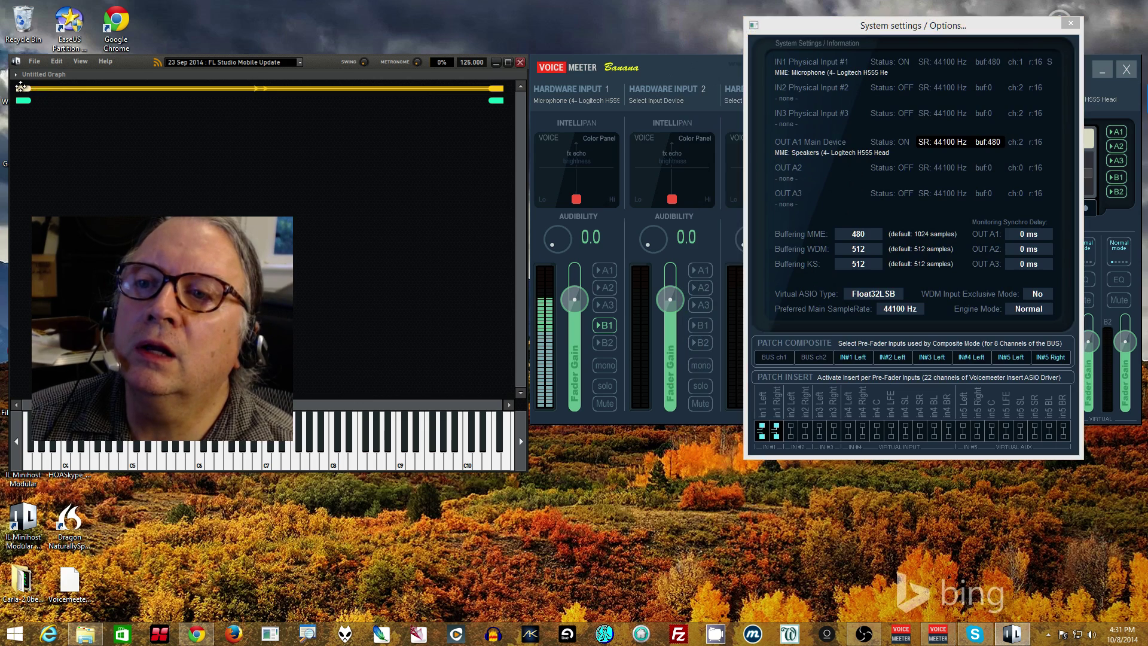
left_click_drag(275, 232, 385, 174)
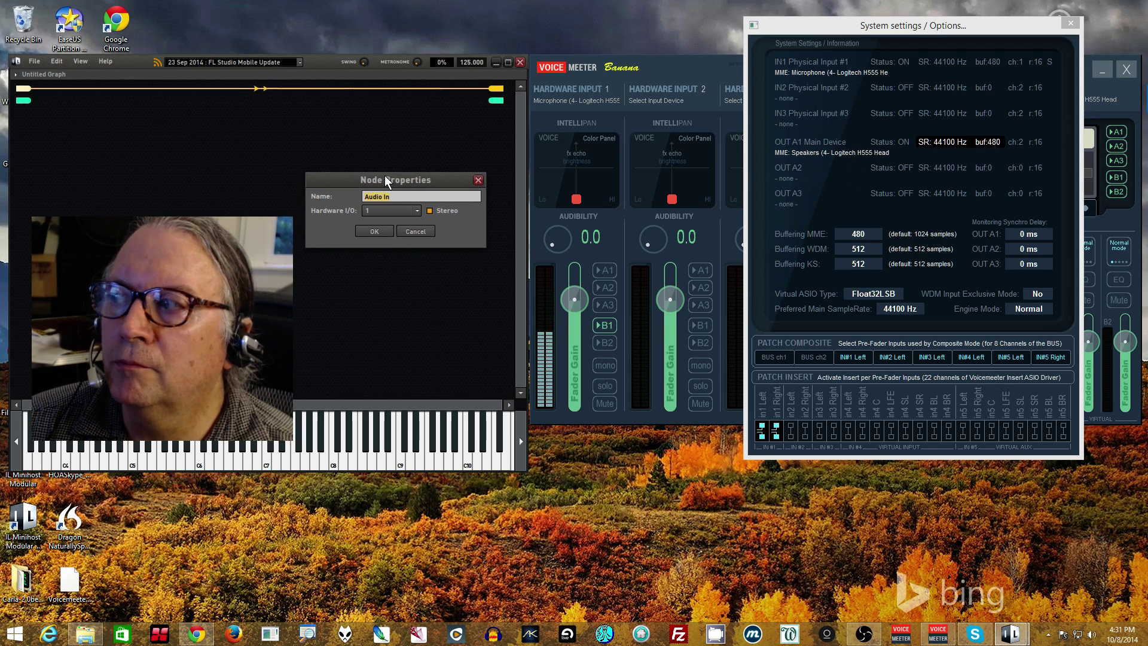
left_click(411, 209)
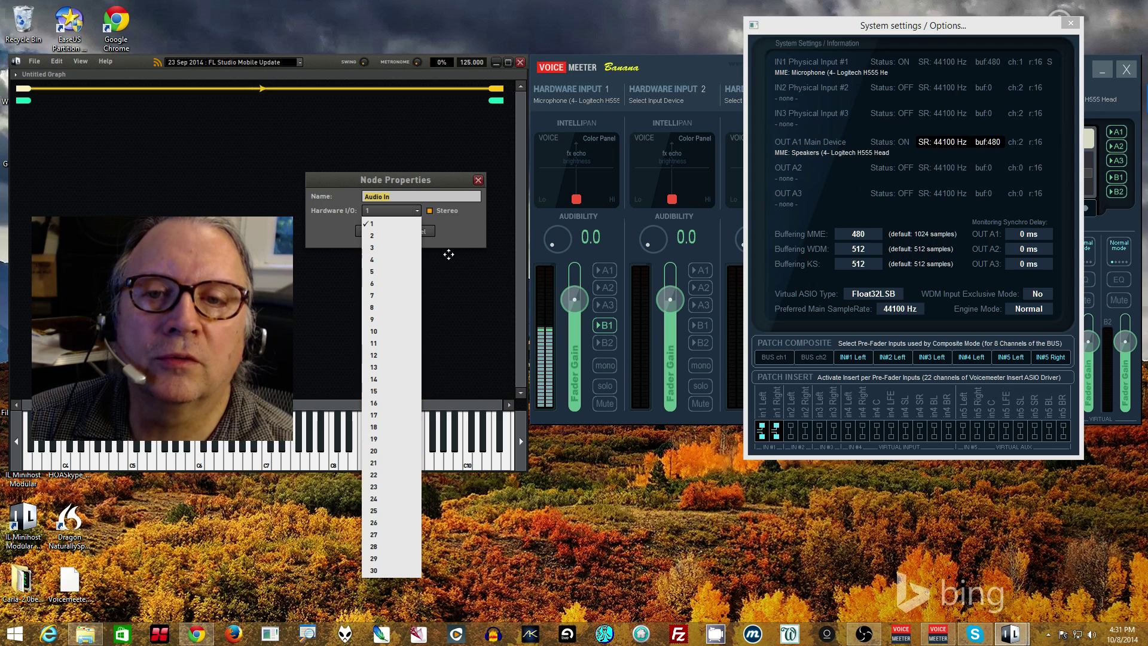
left_click(464, 240)
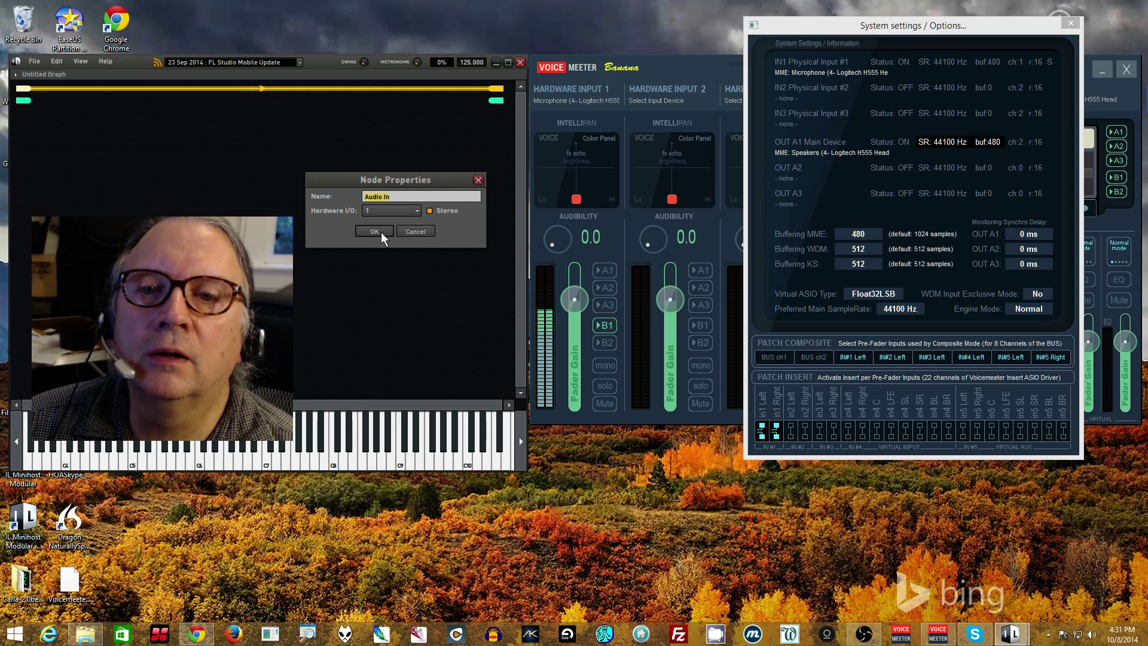
left_click(427, 236)
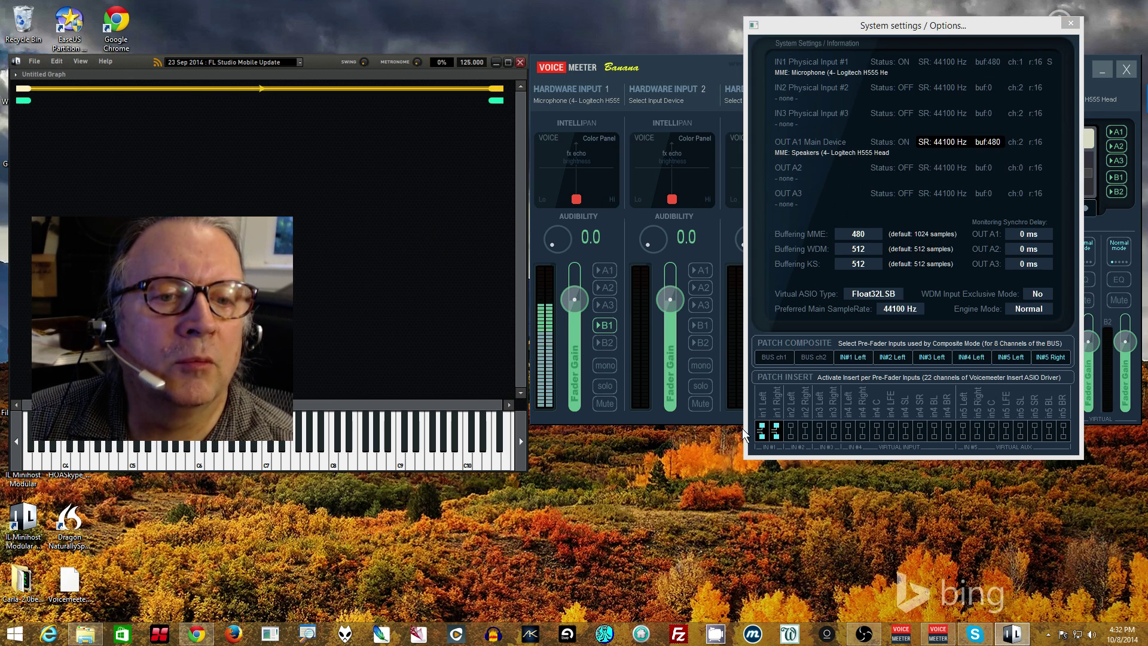
left_click(1071, 24)
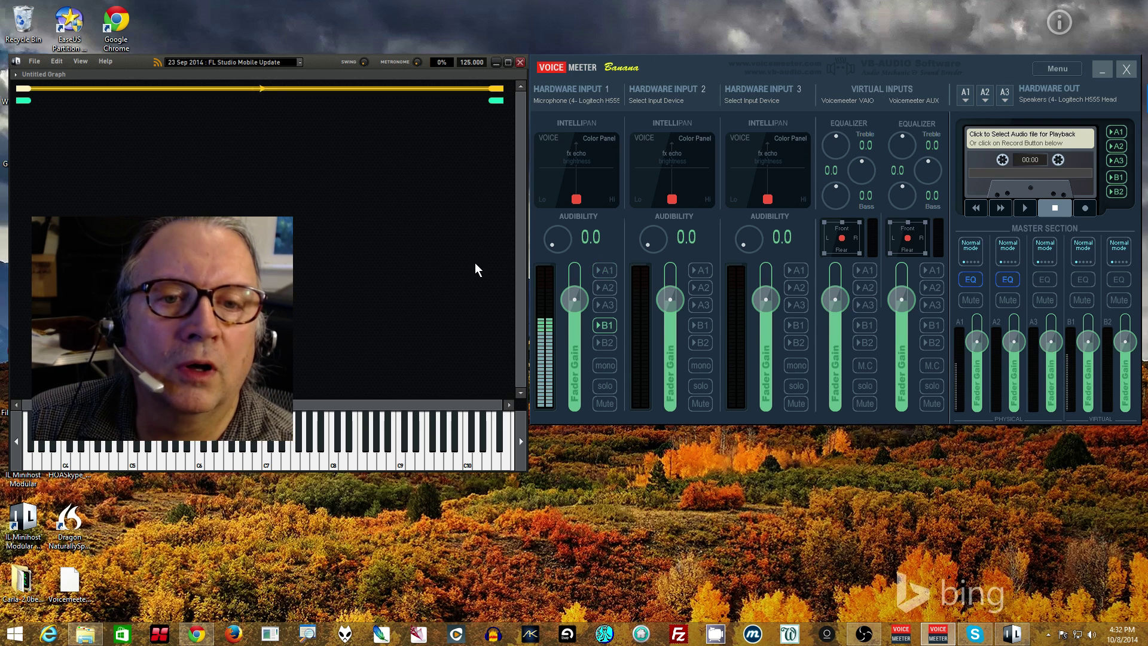
Step: Add the Scarlett Compressor 64 plugin, window at screen bottom, node at the graph's left
right_click(83, 142)
mouse_move(96, 141)
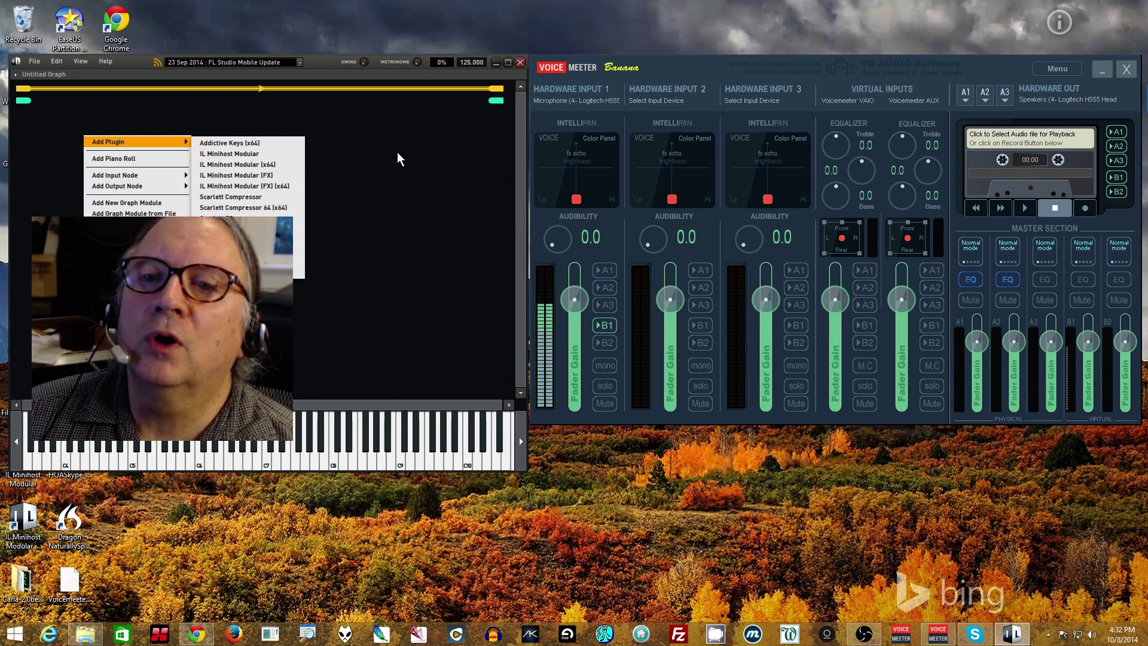
right_click(378, 135)
right_click(378, 136)
mouse_move(417, 141)
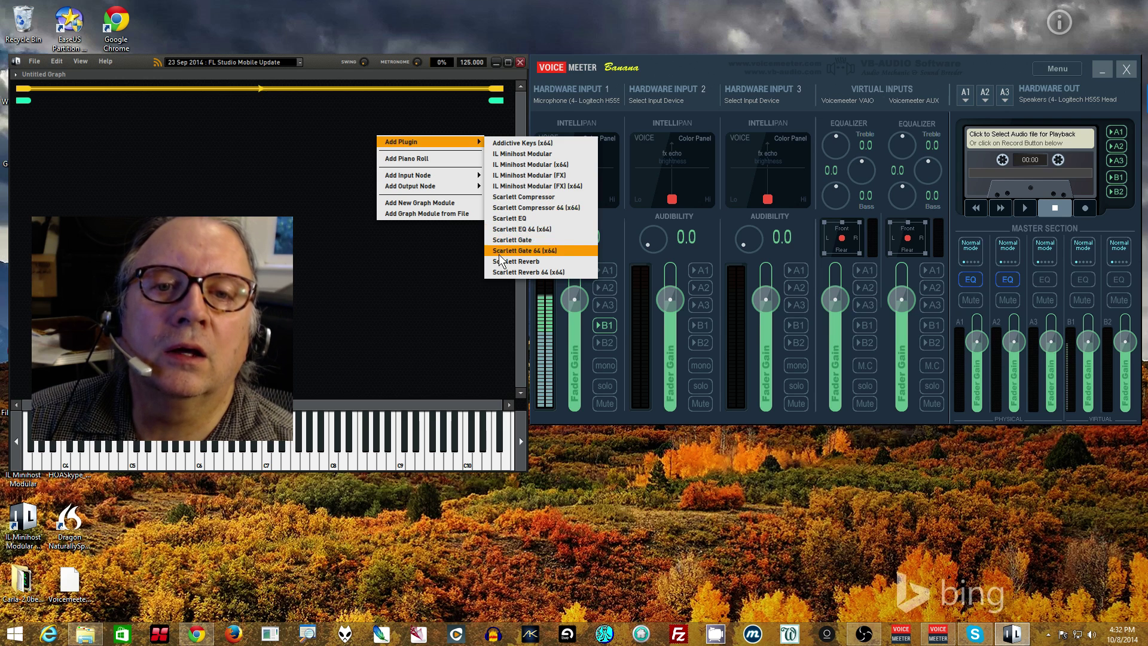
left_click(514, 207)
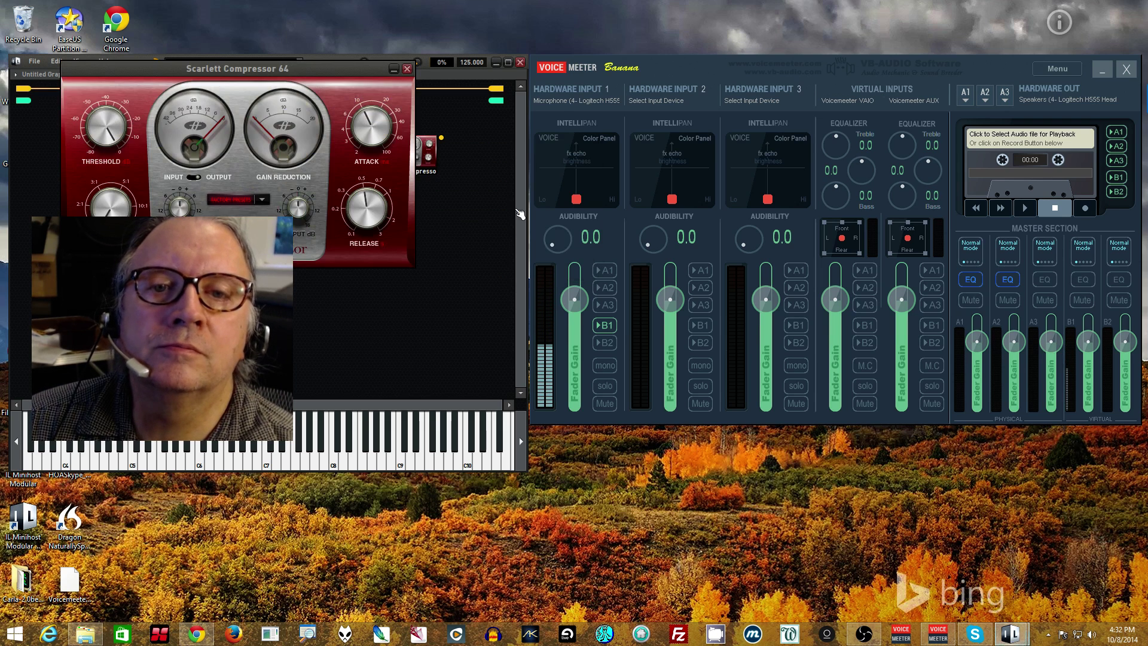
left_click_drag(263, 67, 228, 437)
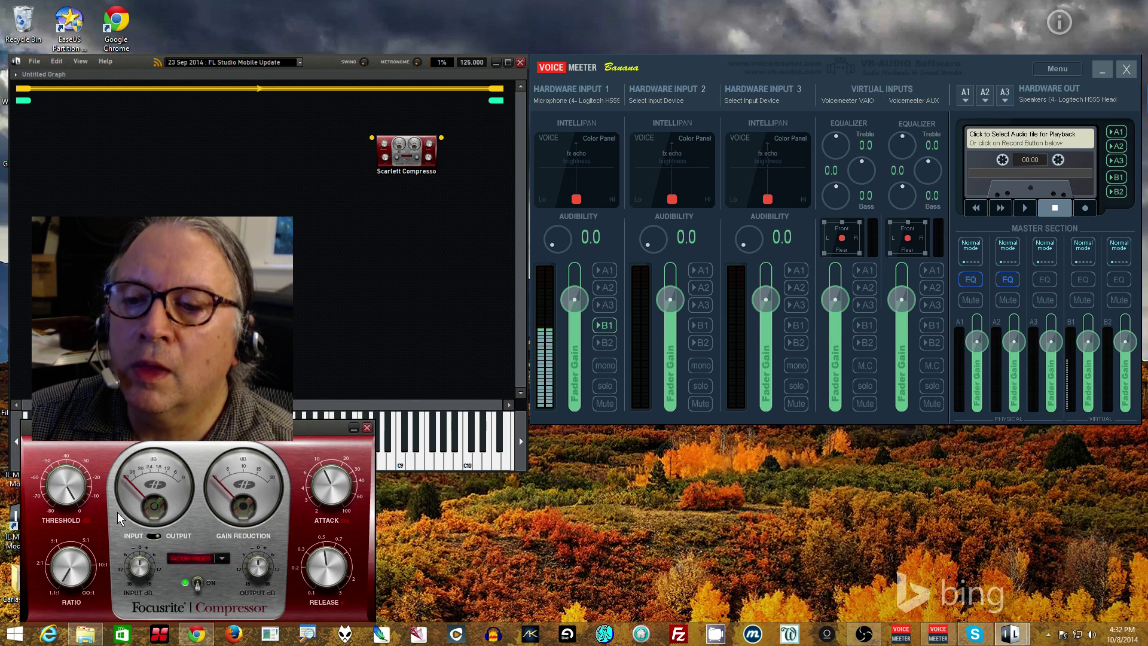
left_click_drag(417, 151, 150, 135)
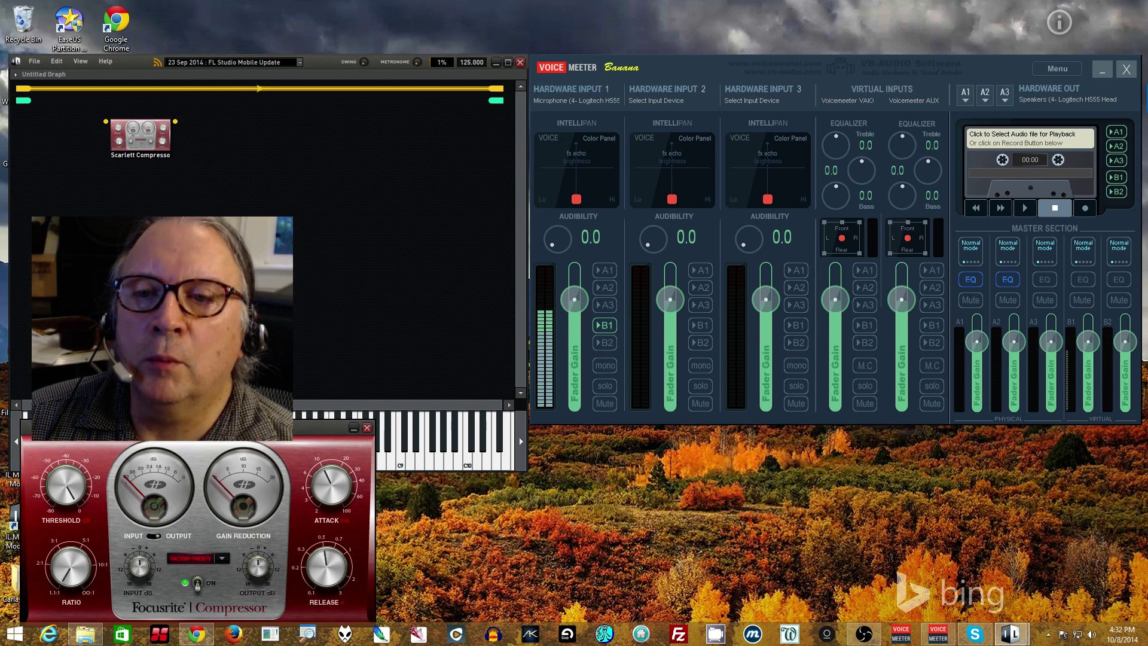
Step: Add the Scarlett Gate 64 plugin, placing its window and node beside the compressor's
right_click(216, 165)
mouse_move(256, 169)
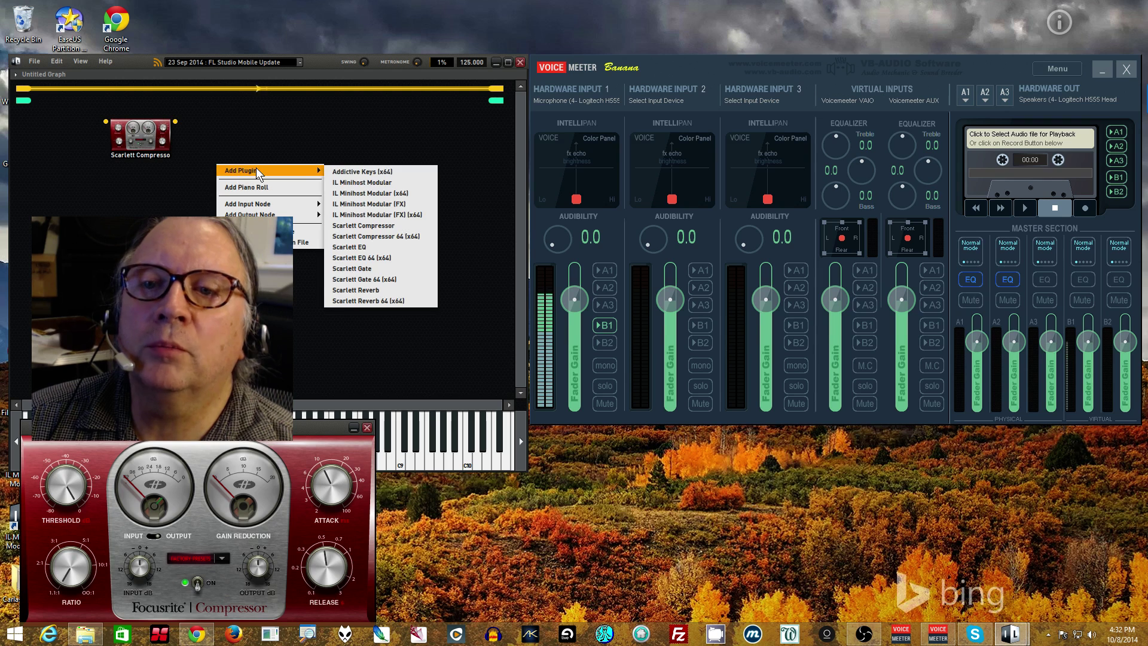
left_click(326, 134)
right_click(337, 136)
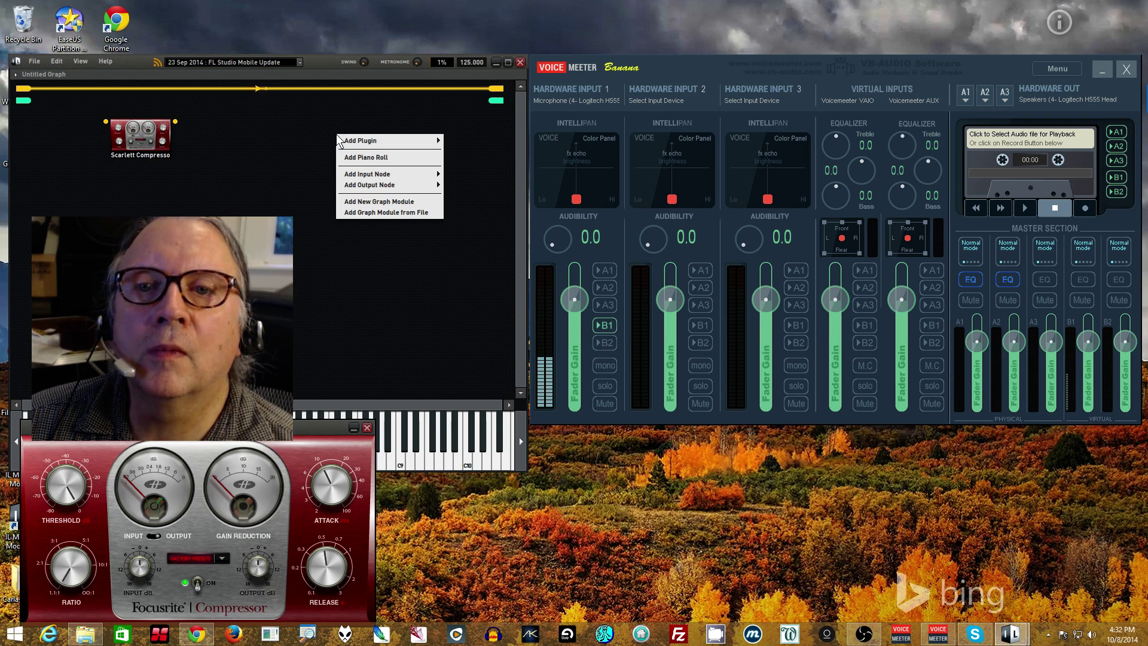
mouse_move(352, 140)
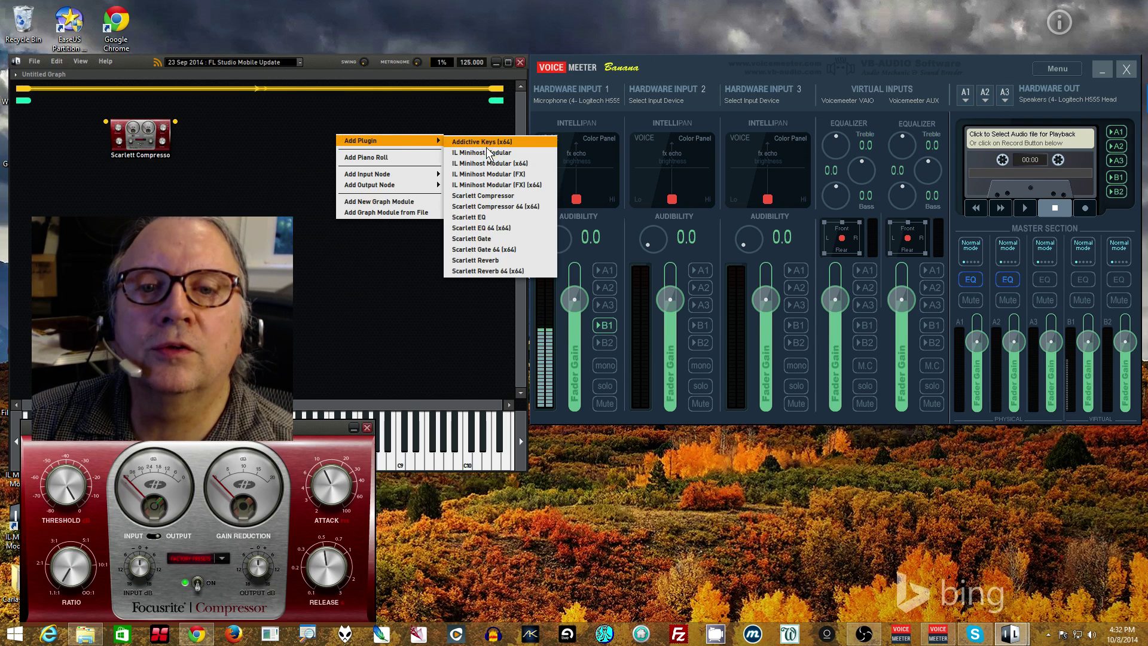
left_click(486, 249)
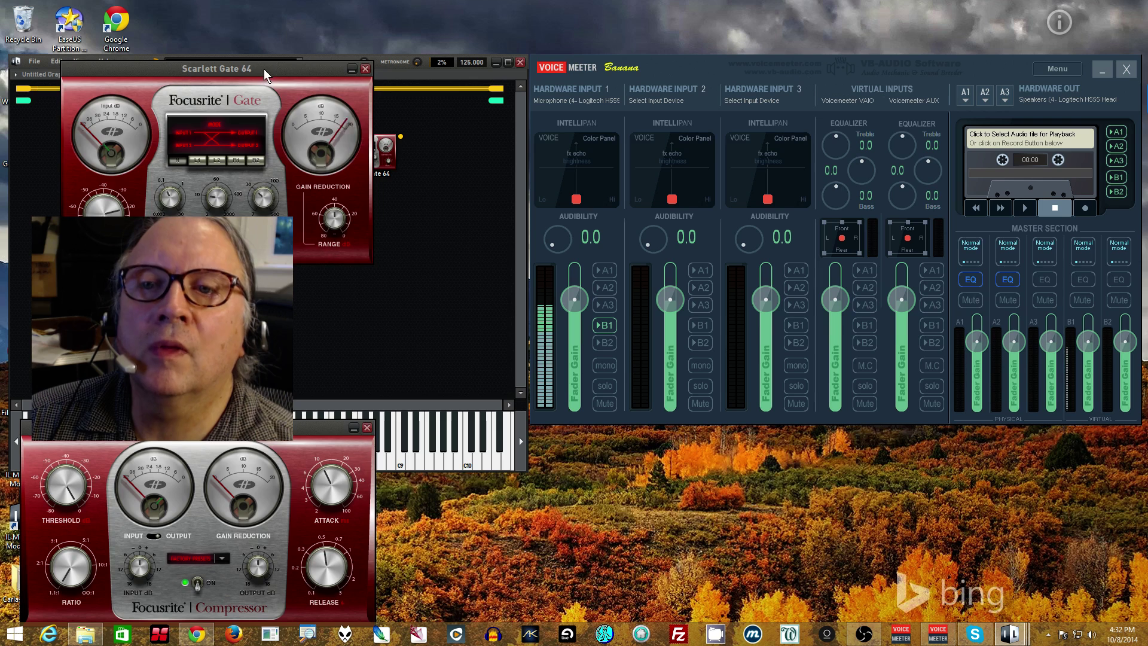
left_click_drag(263, 69, 586, 440)
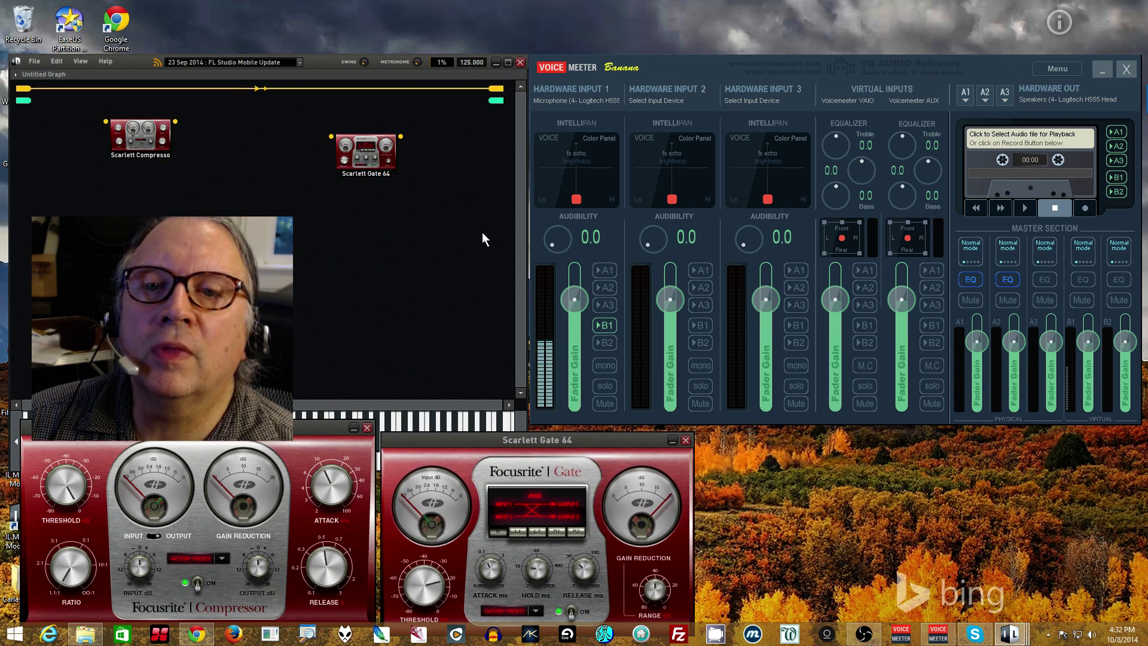
left_click_drag(366, 152, 244, 139)
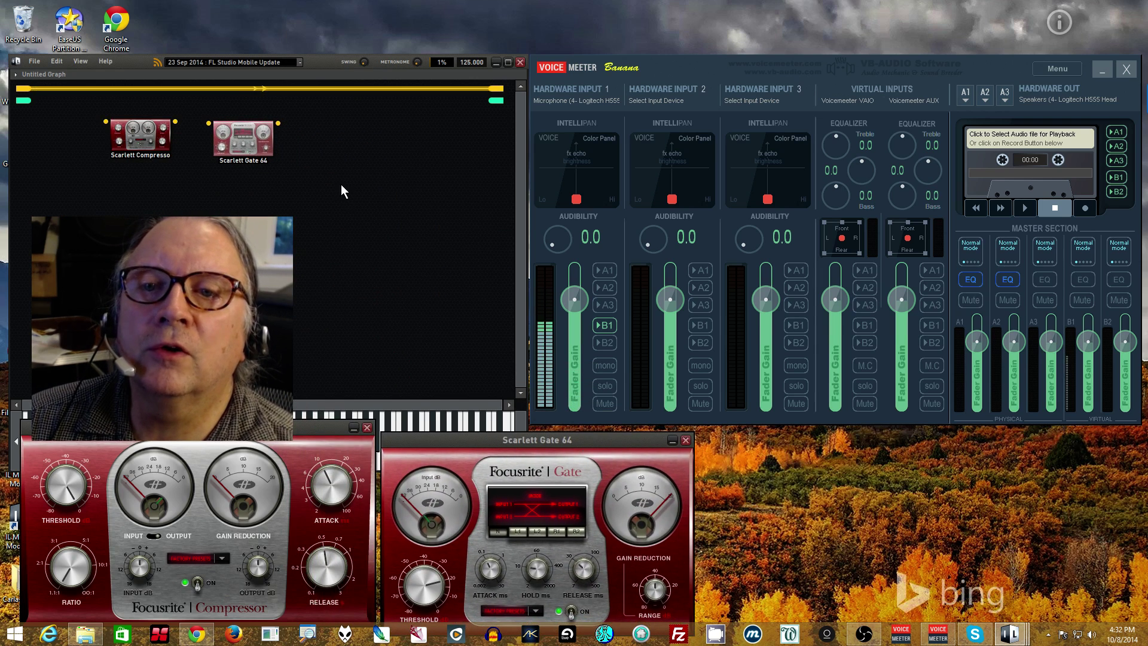
Step: Add the Scarlett Reverb 64 plugin to the graph
right_click(336, 132)
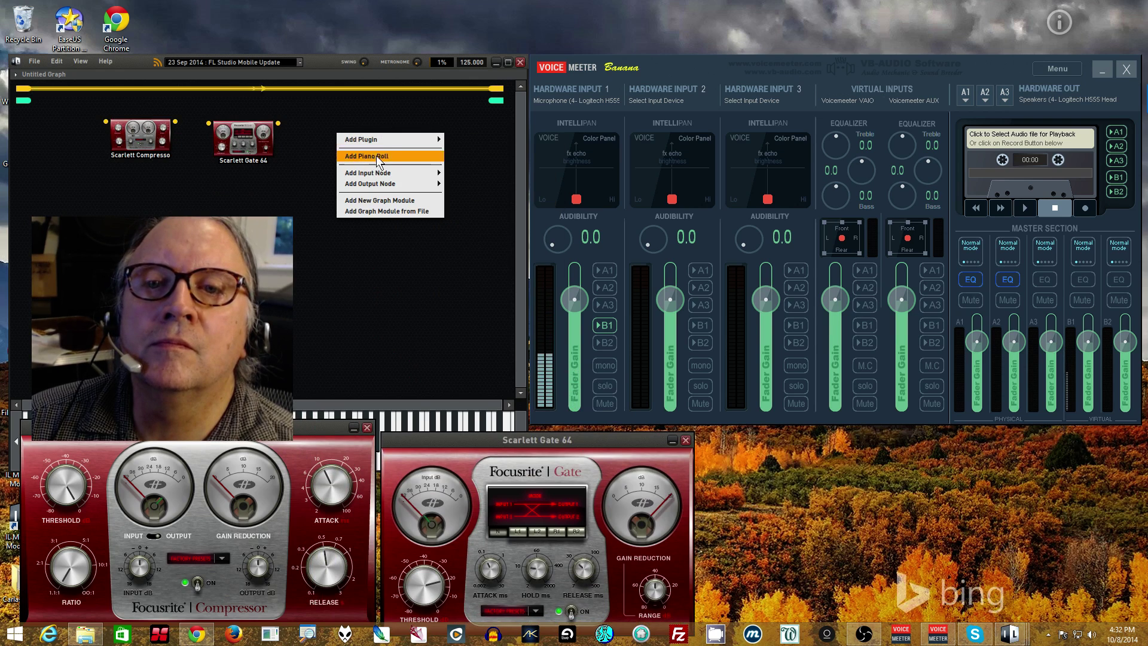
mouse_move(396, 139)
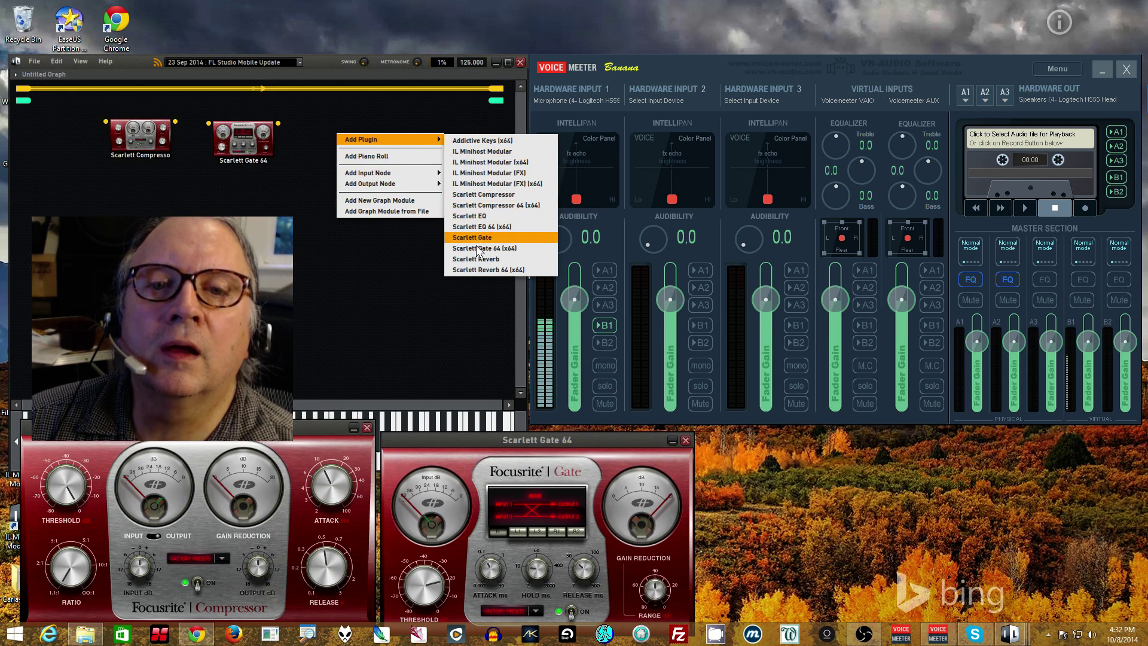
left_click(478, 266)
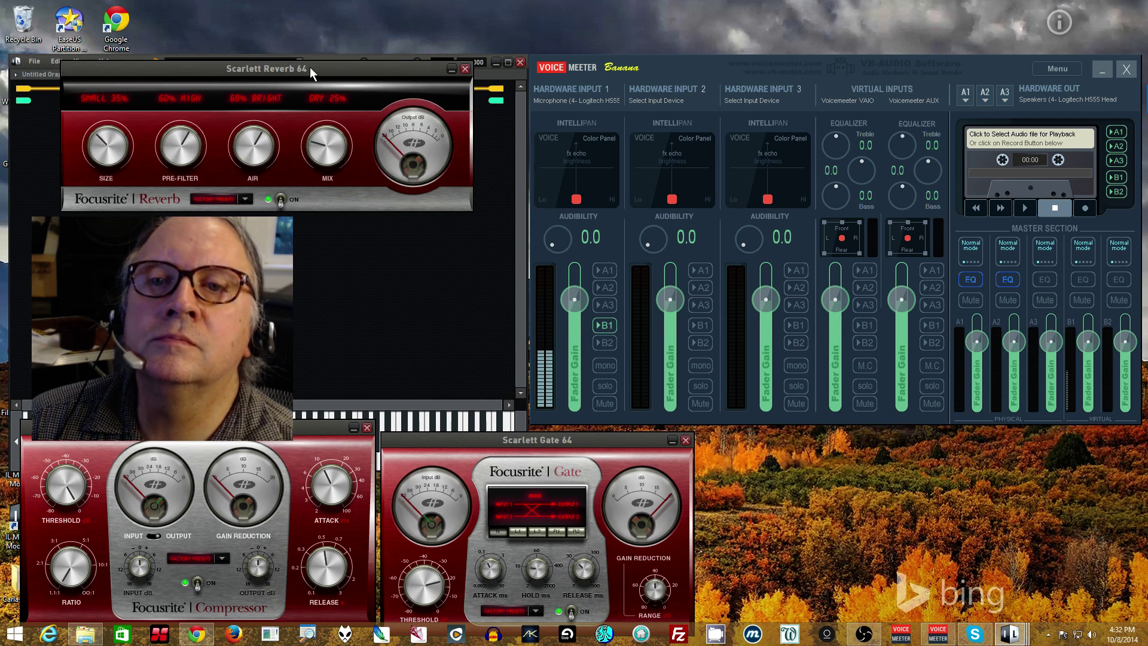
Step: Put the reverb window beside the gate; choose Medium Squeeze compressor and Soft Gate presets
left_click_drag(309, 67, 941, 453)
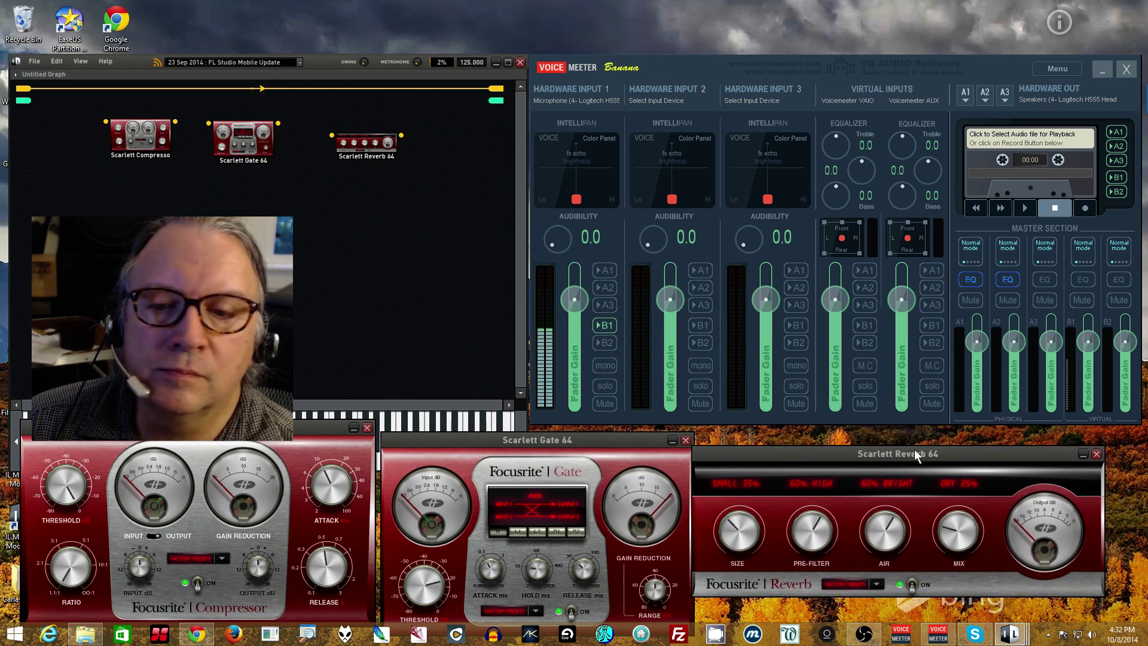
left_click(223, 557)
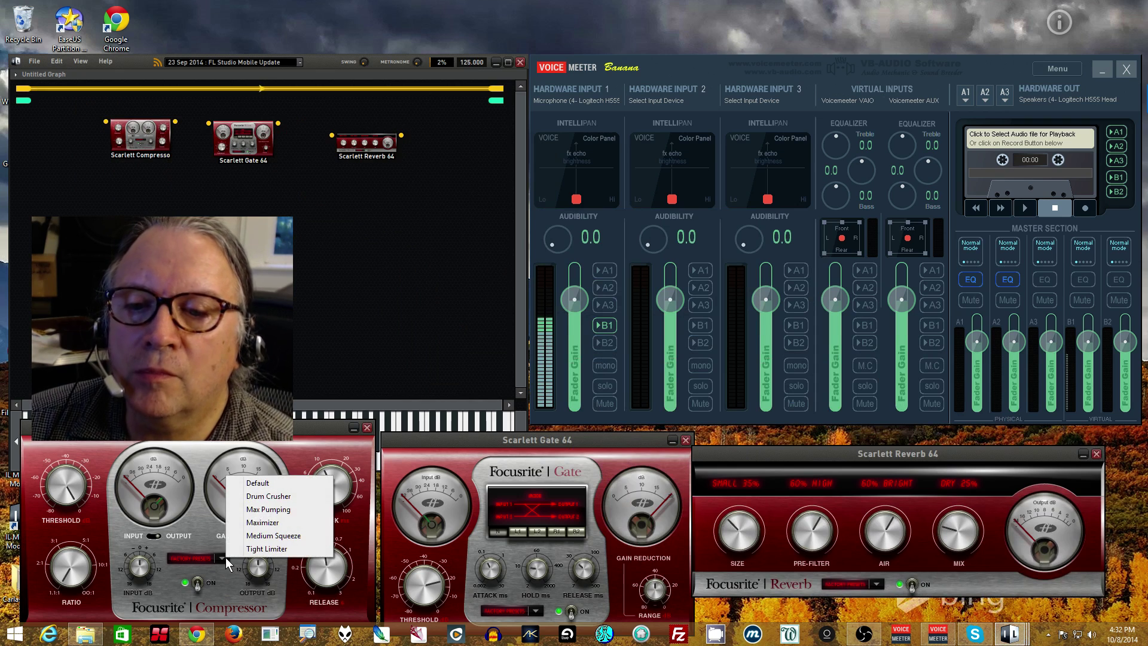
left_click(283, 482)
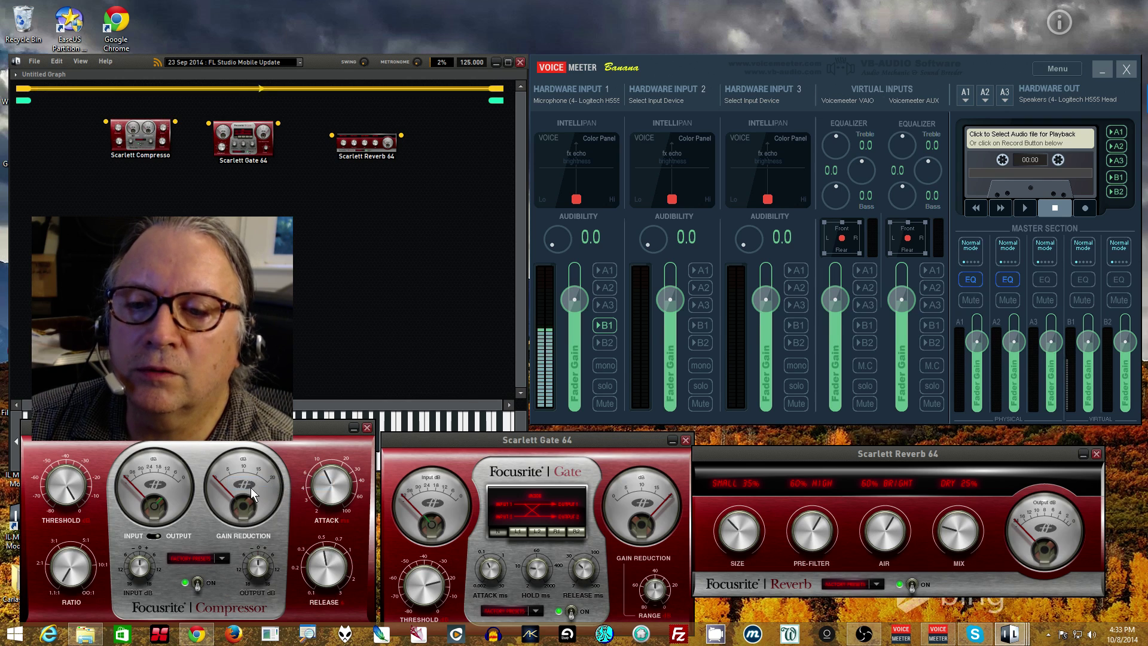
left_click(207, 561)
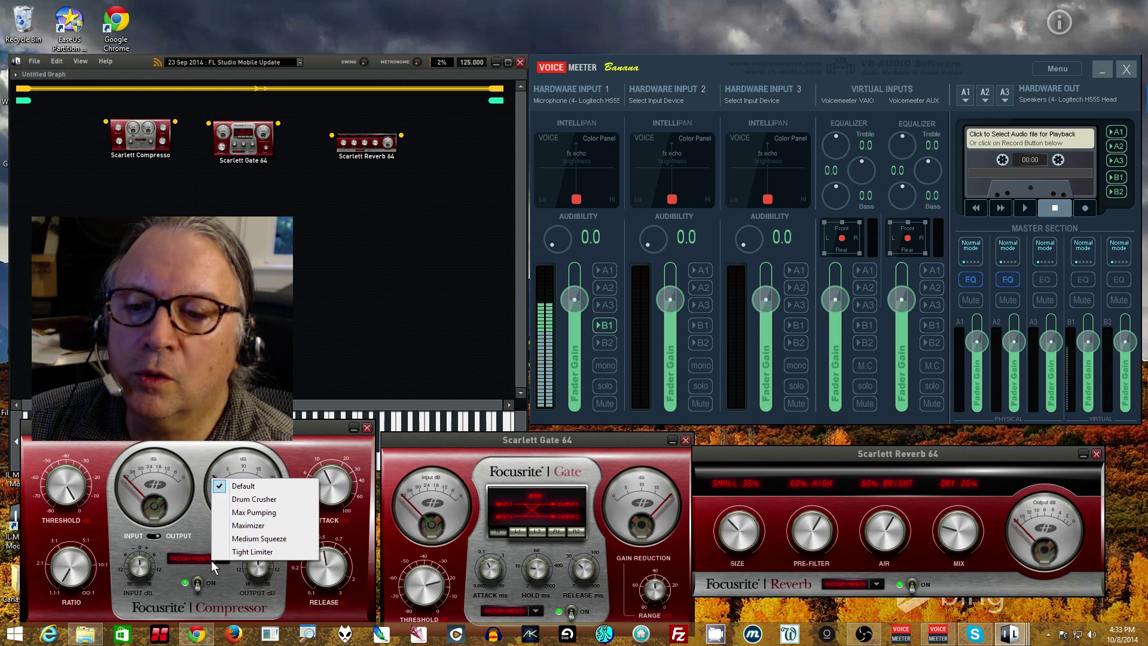
left_click(257, 539)
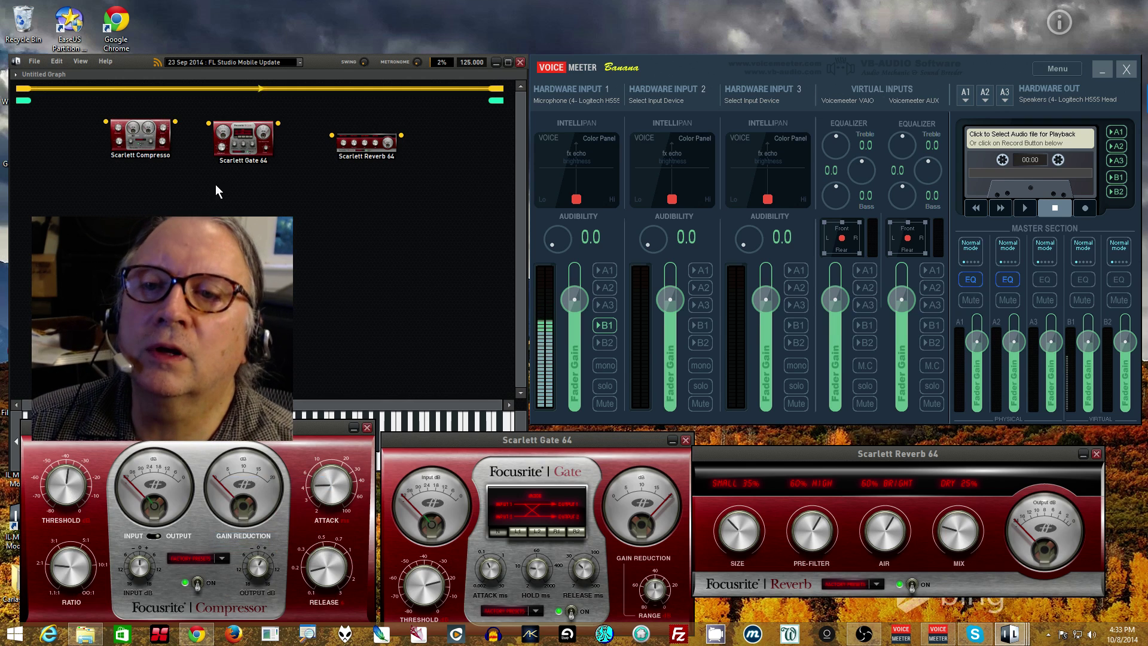
left_click(527, 607)
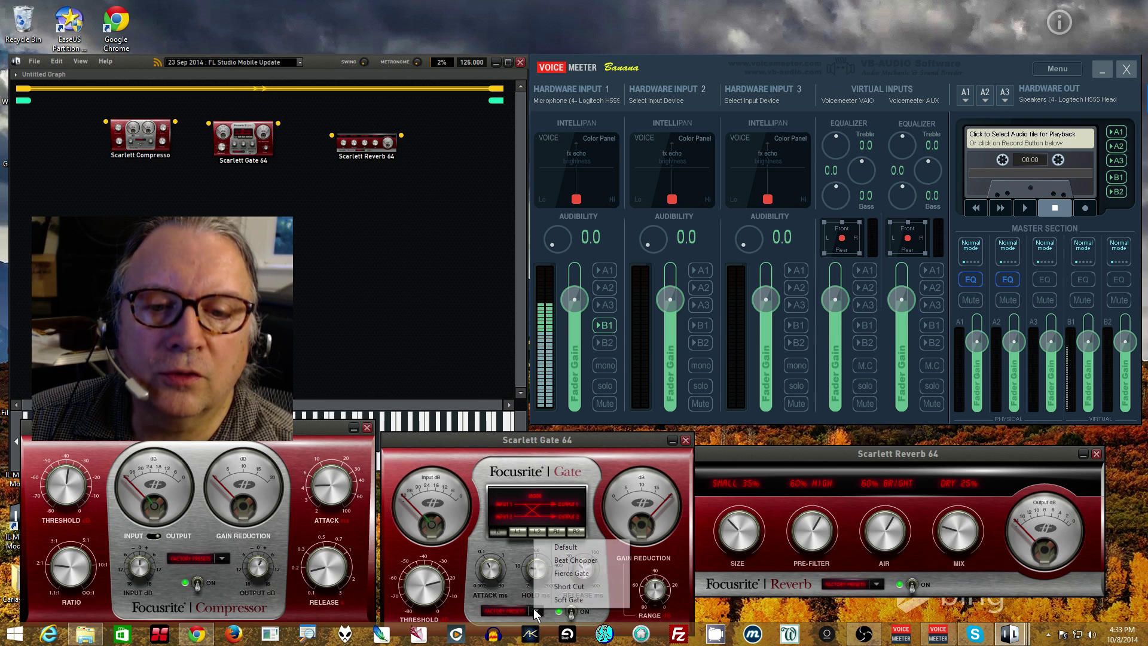
left_click(577, 599)
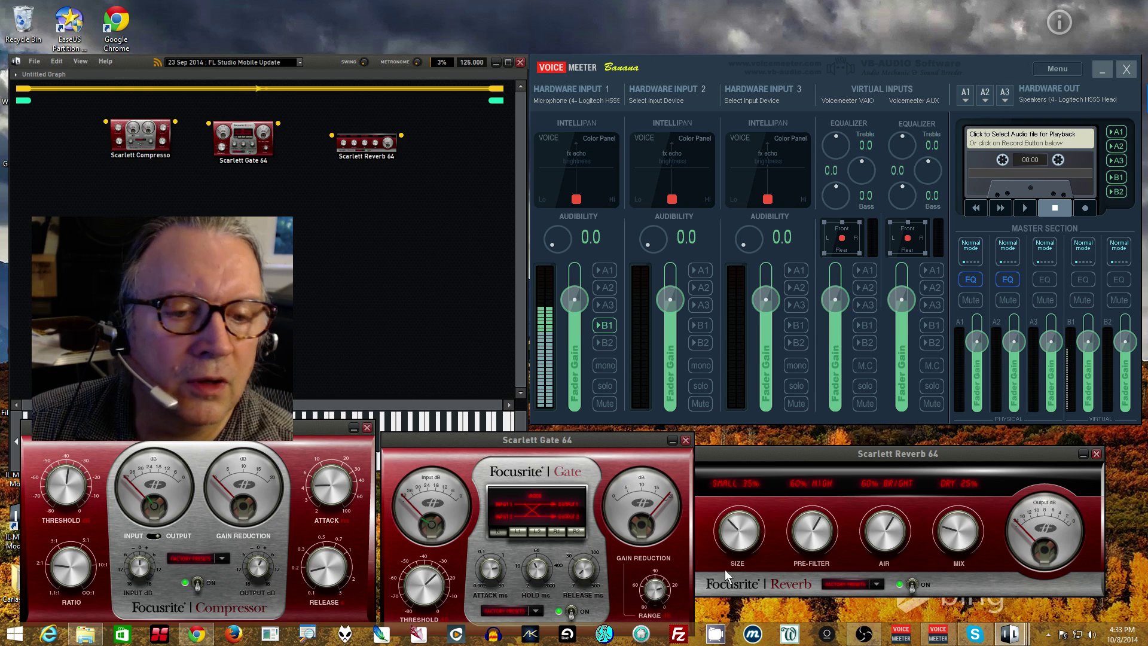
Step: Set the reverb size to 83% LARGE and the pre-filter to LOW 17%
left_click(953, 540)
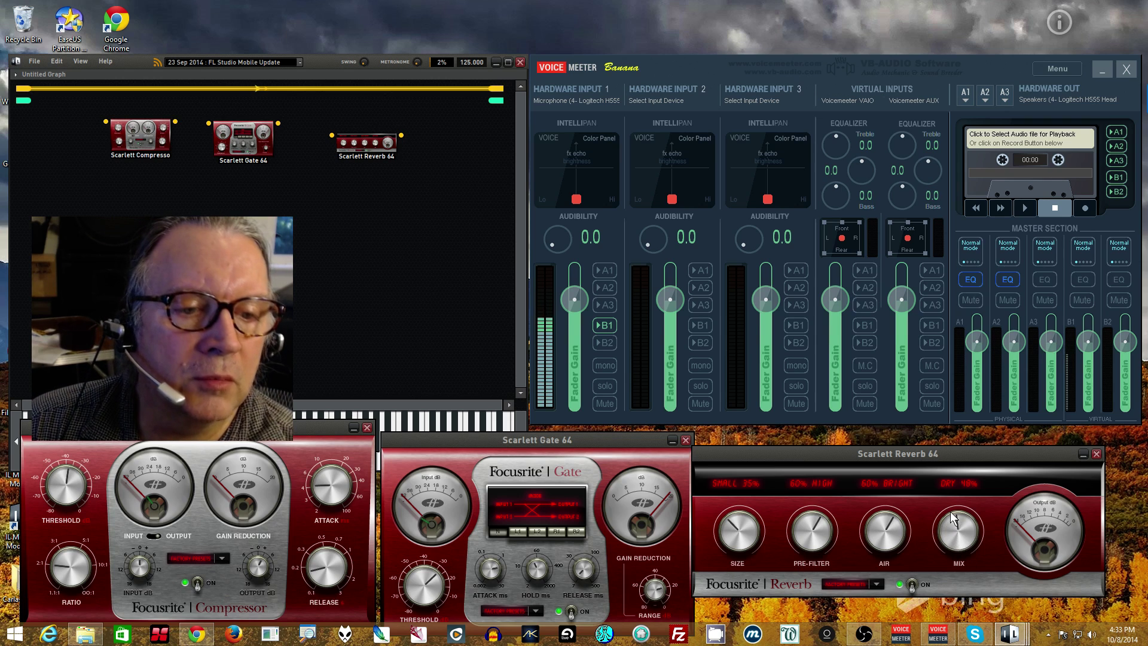
left_click_drag(742, 523, 734, 475)
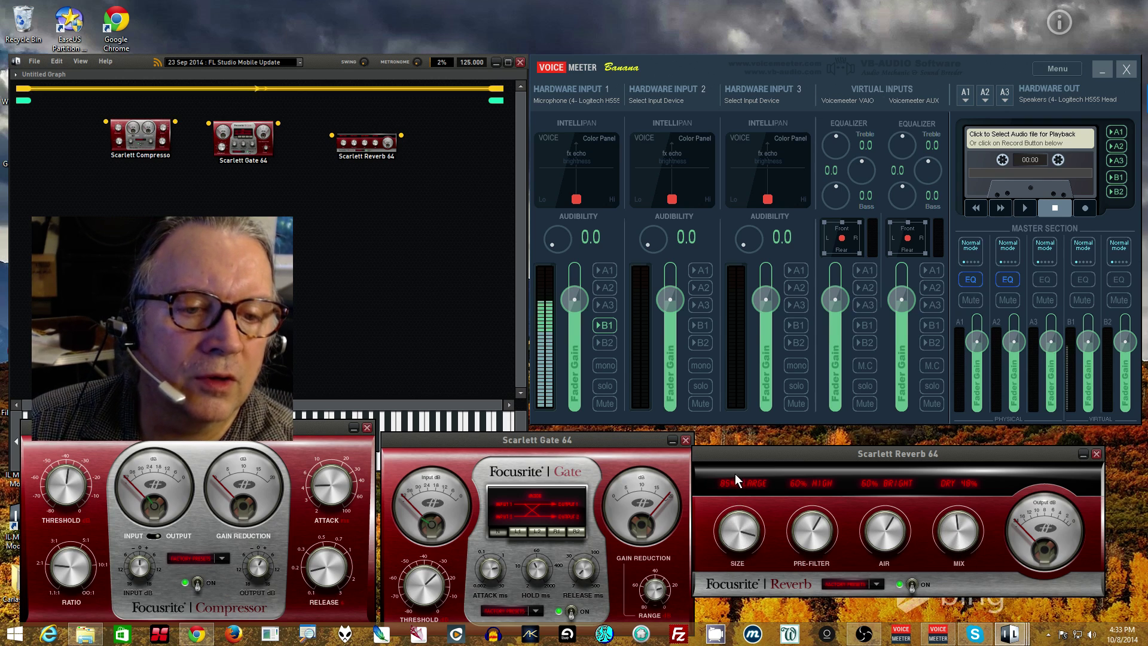
left_click_drag(805, 514, 816, 570)
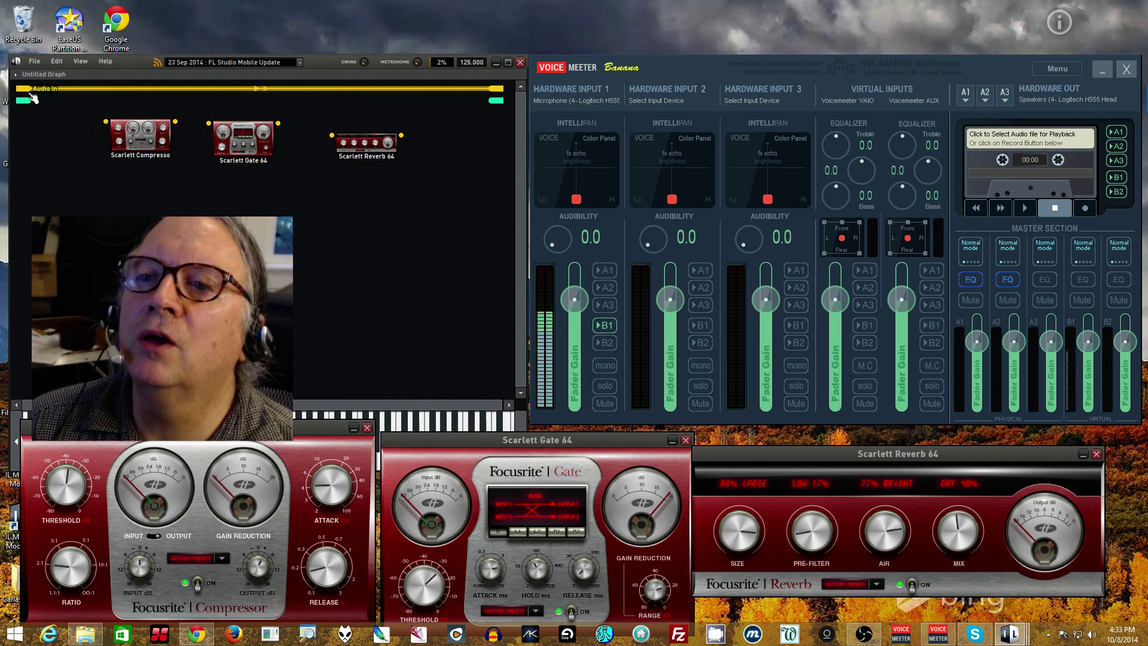
Step: Wire Audio In → Compressor → Gate 64 → Reverb 64 → Audio Out in series
left_click_drag(108, 127, 107, 122)
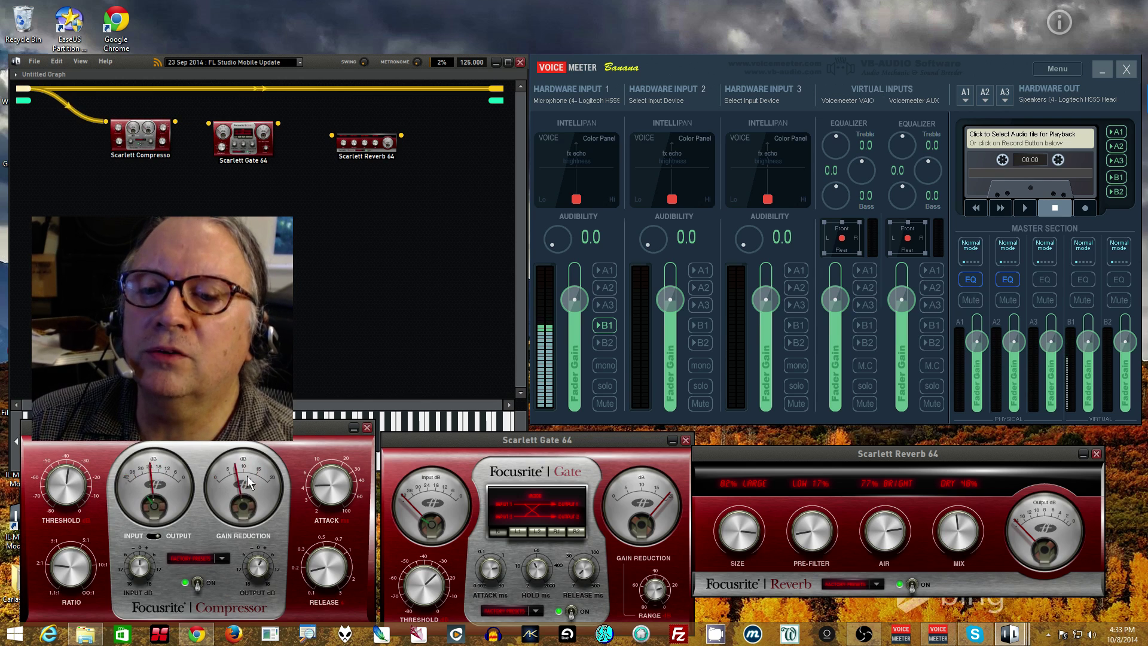
left_click_drag(175, 121, 209, 123)
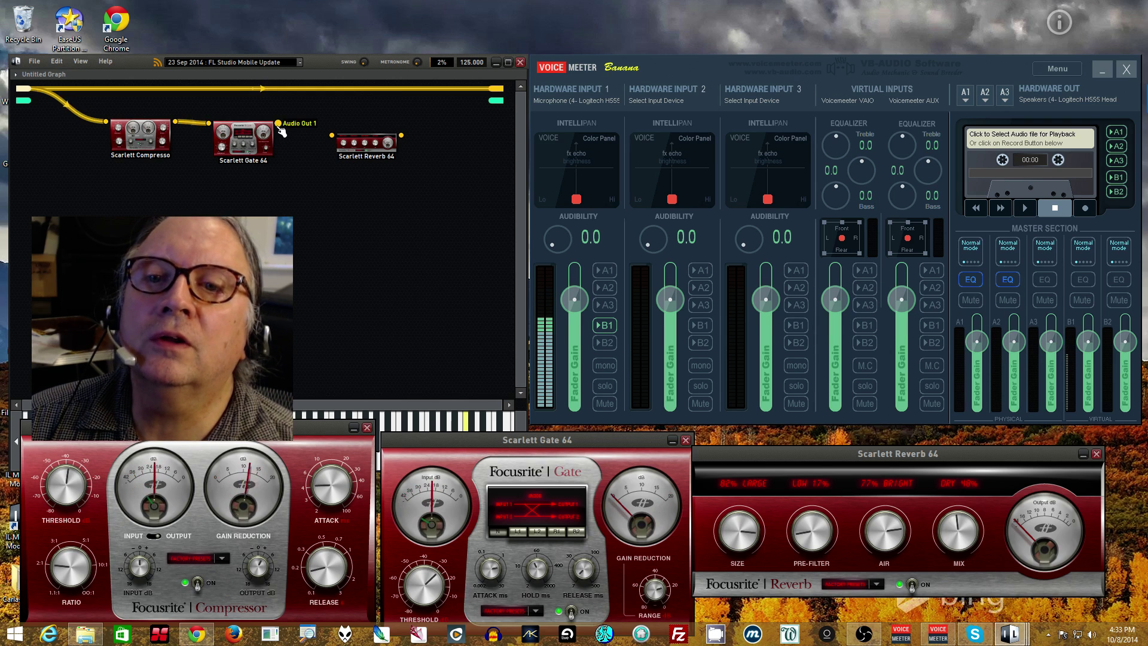
left_click_drag(330, 139, 331, 135)
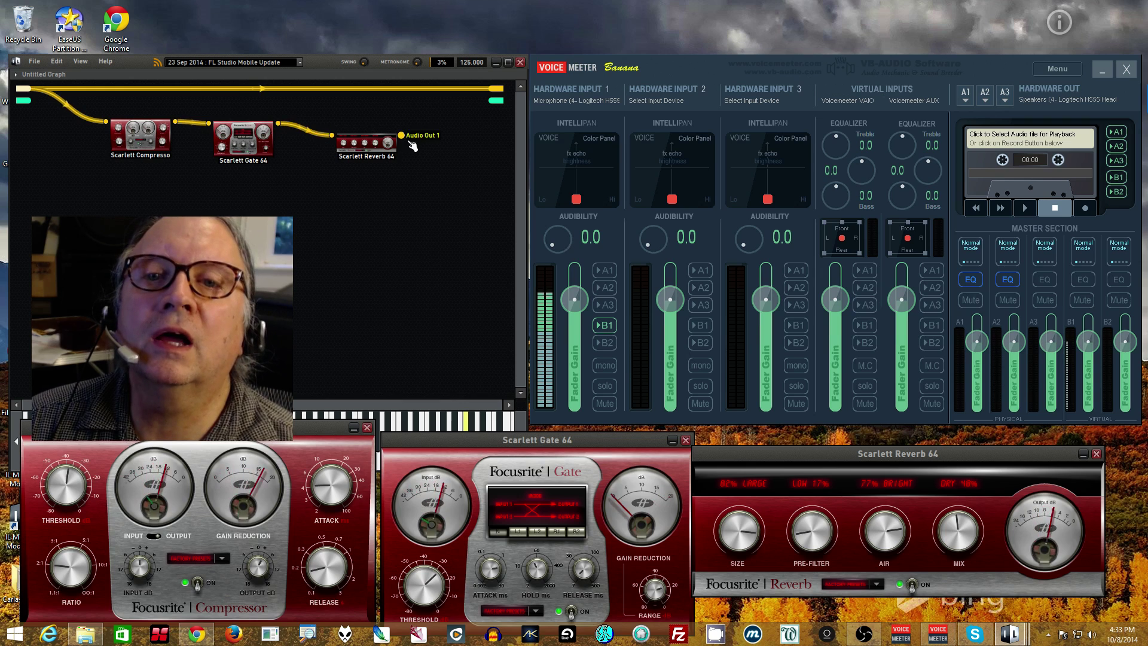
left_click_drag(409, 141, 497, 96)
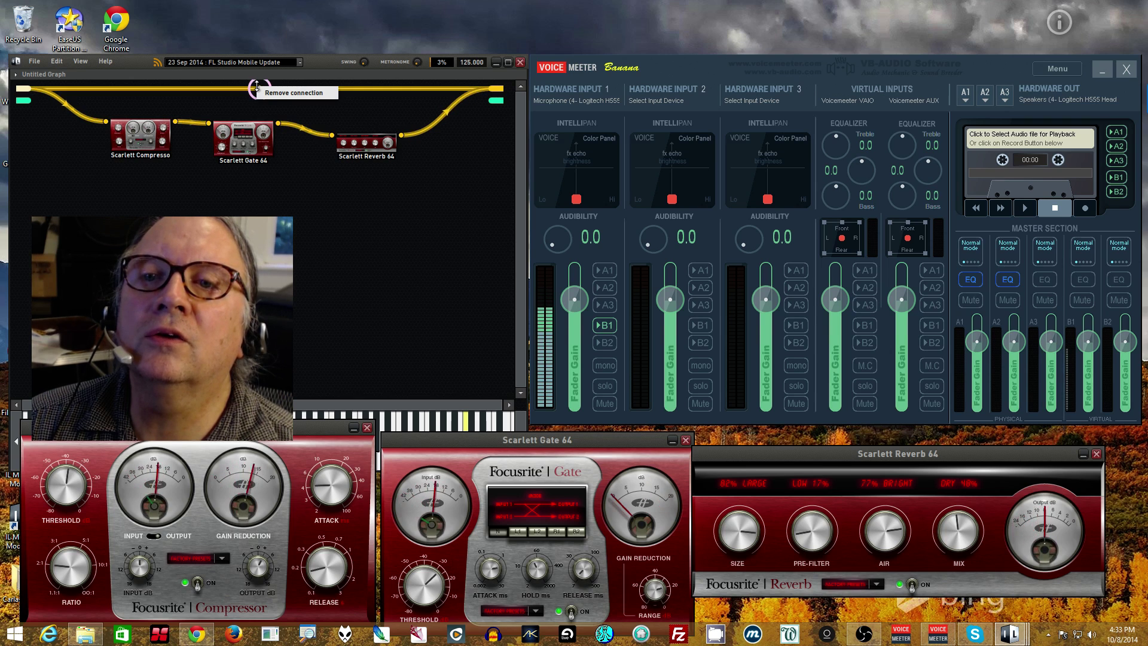
Step: Drop the direct In–Out wire, send input 1 to A1, set reverb DRY 24%, pre-filter 41%, gate near -20
left_click(277, 90)
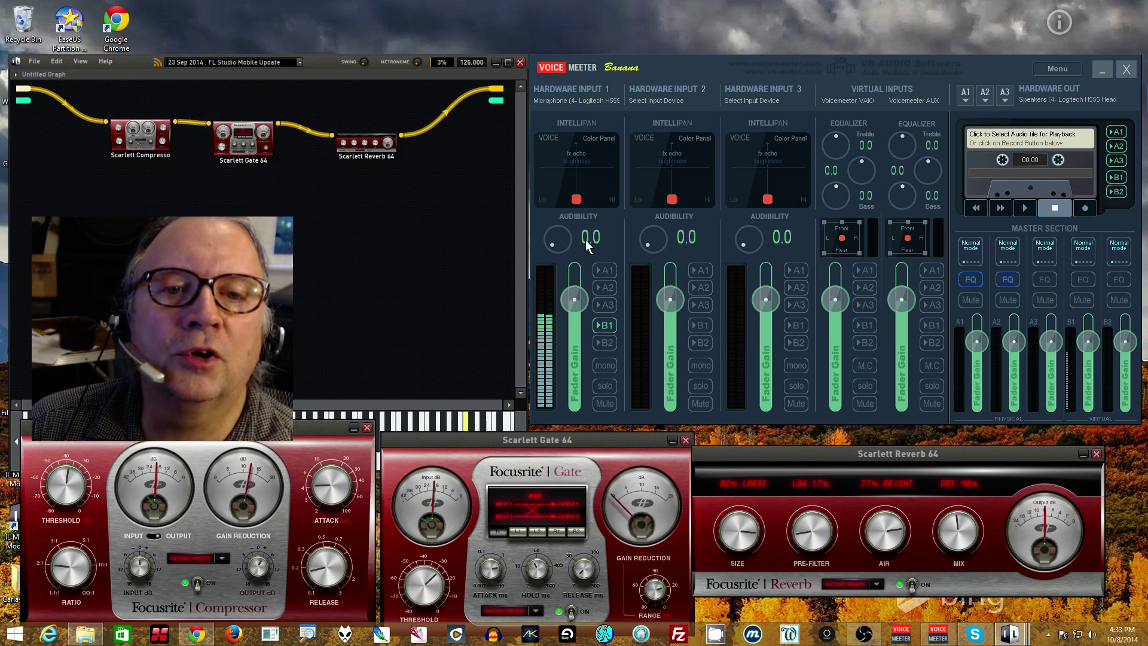
left_click(605, 270)
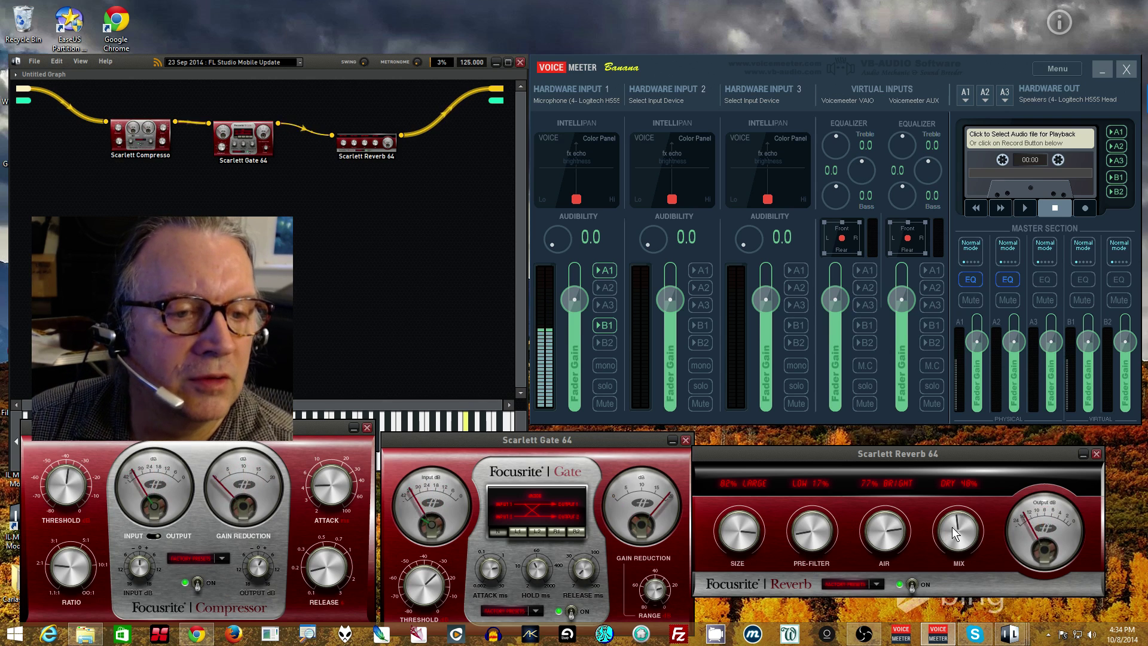
left_click_drag(952, 526, 953, 557)
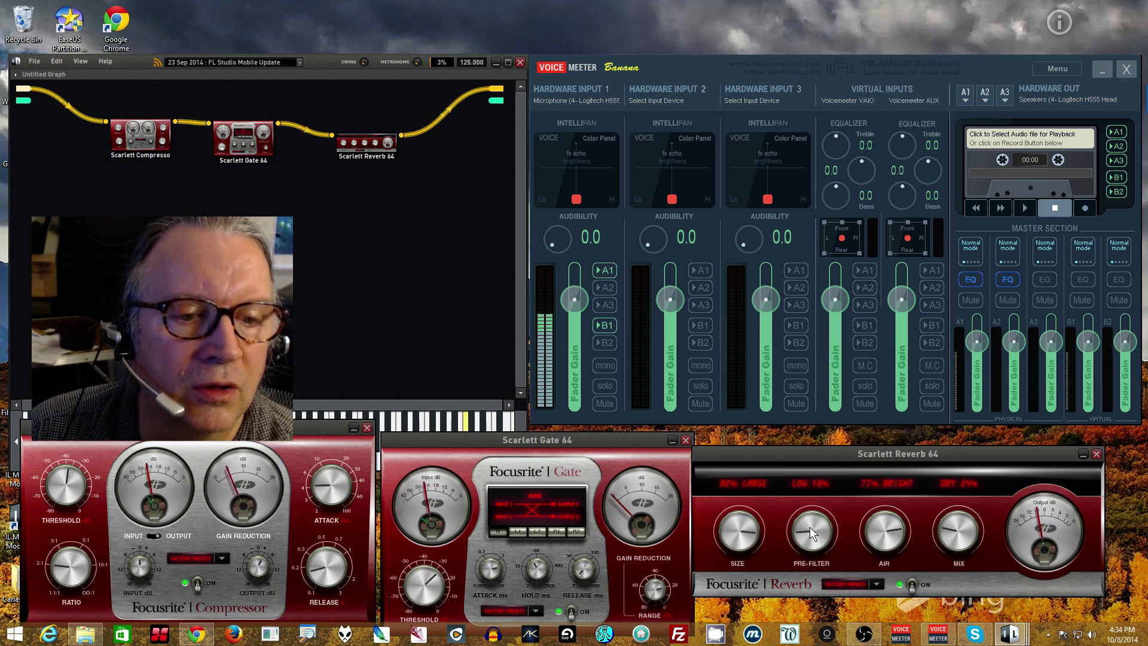
left_click_drag(810, 526, 810, 505)
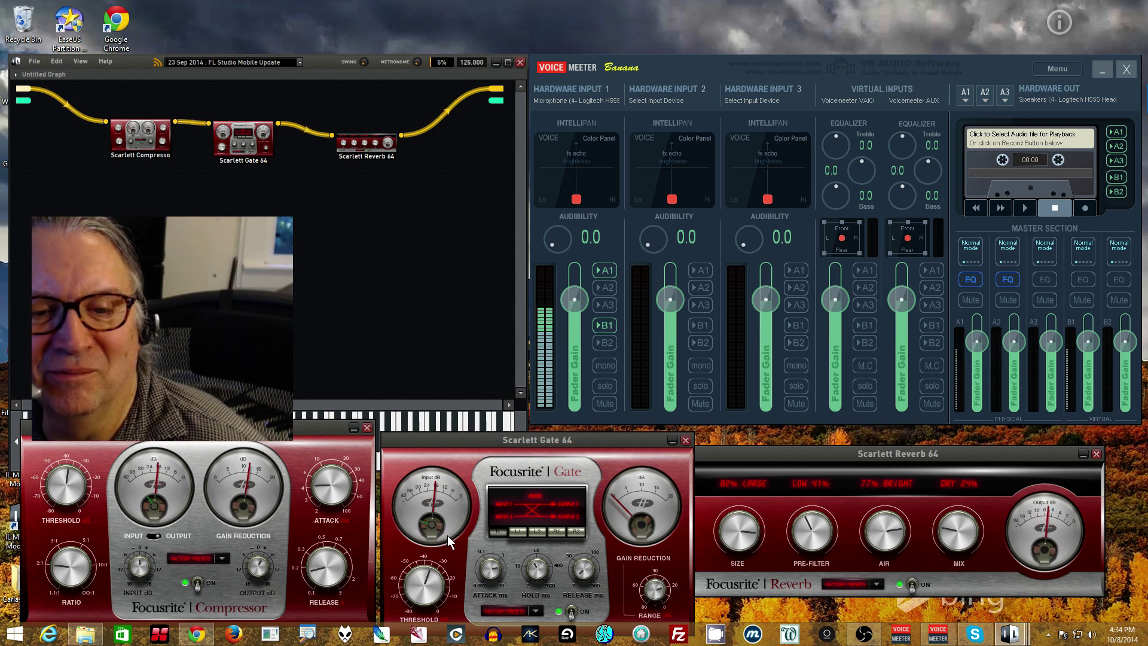
left_click_drag(425, 576, 422, 561)
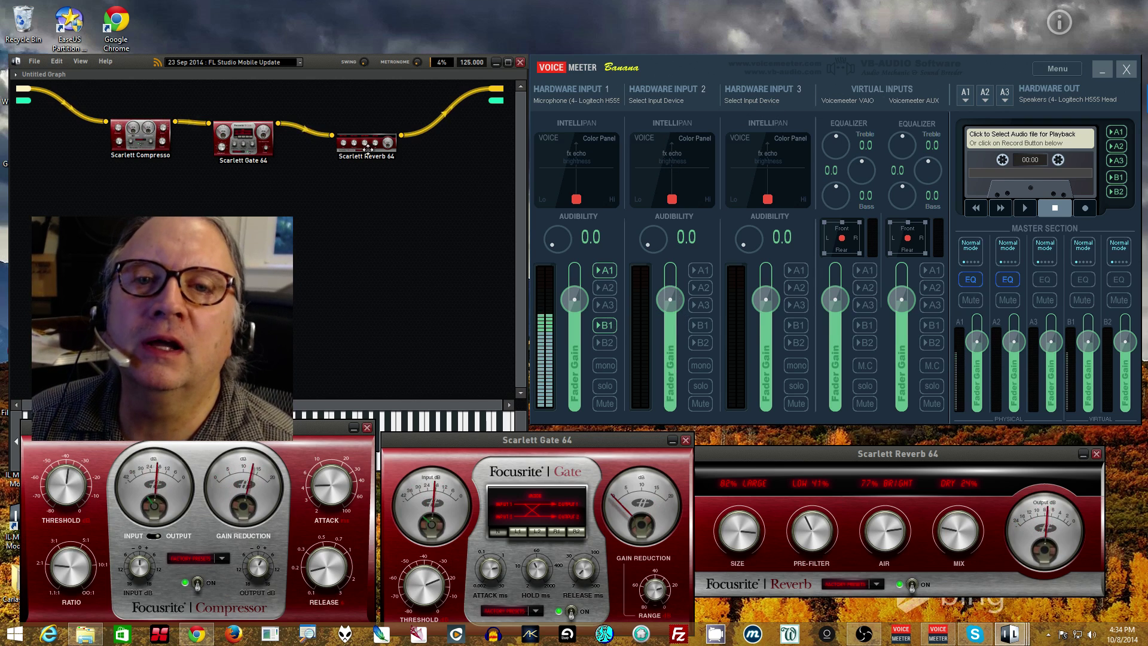
Step: Add an audio input node, checking its hardware channel options without changing them
right_click(54, 201)
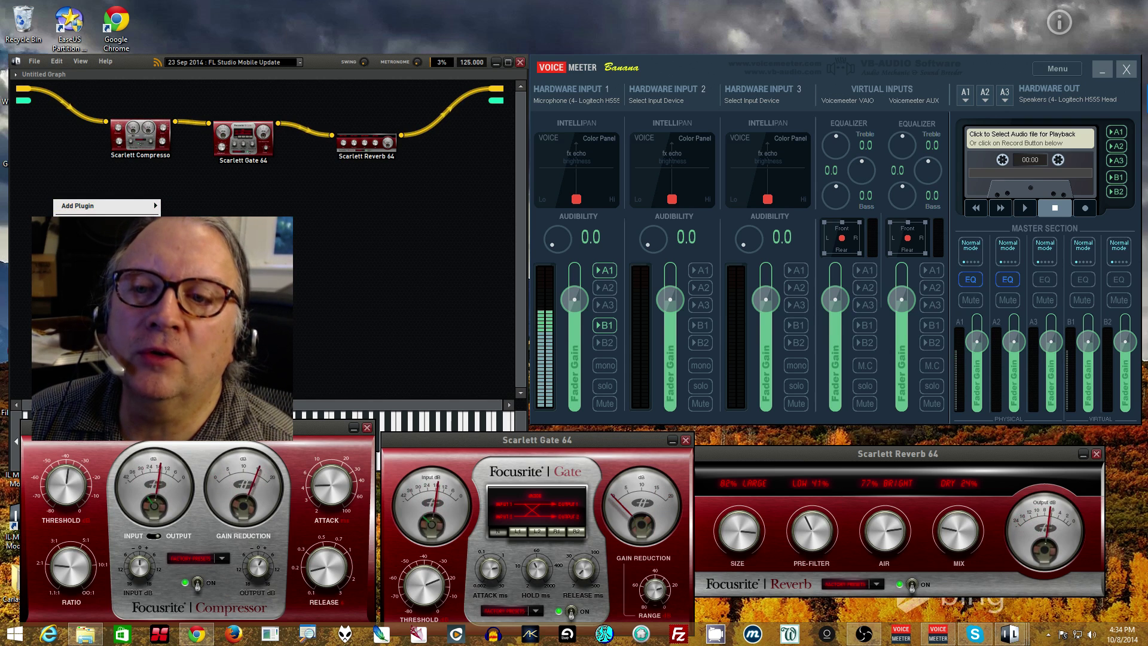
left_click(153, 202)
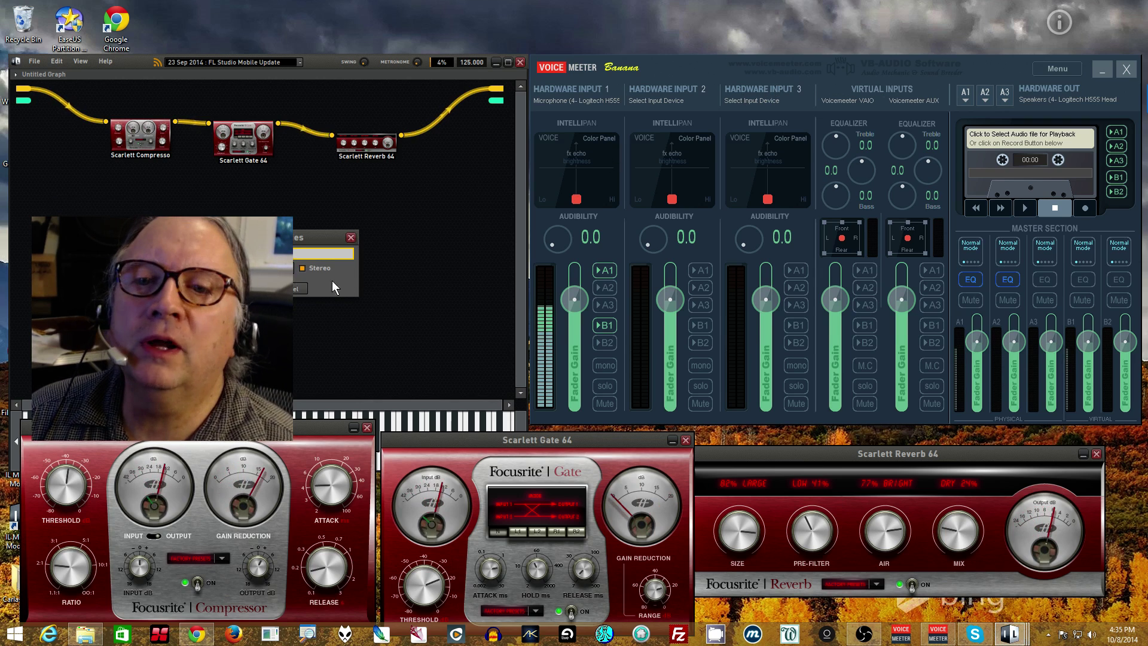
left_click(323, 253)
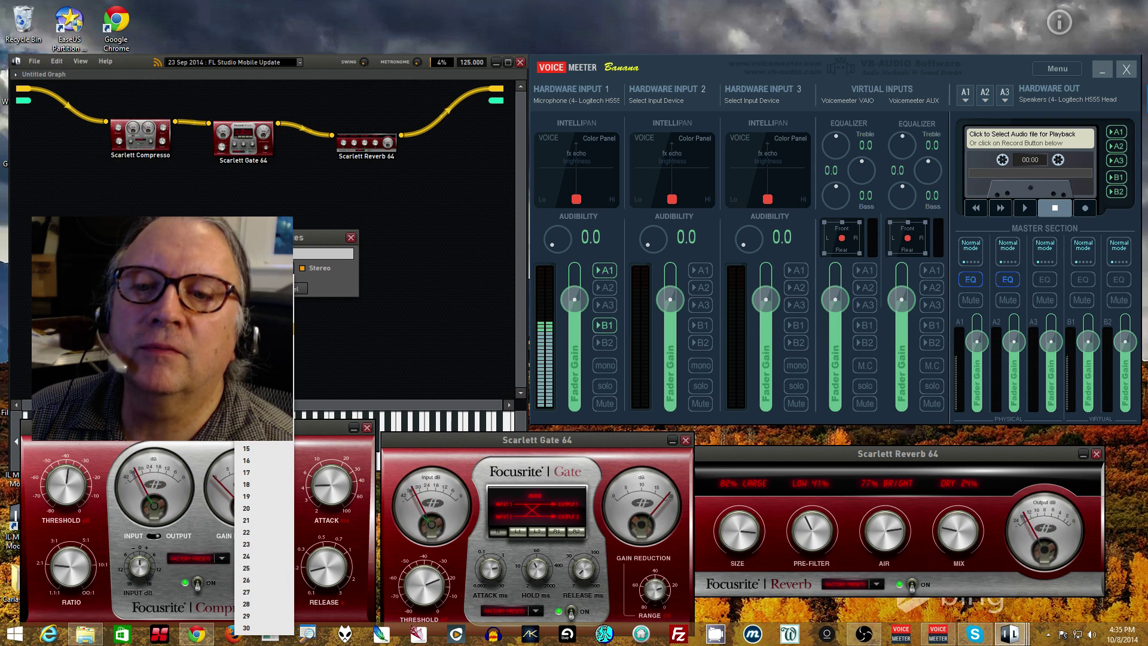
key("Escape")
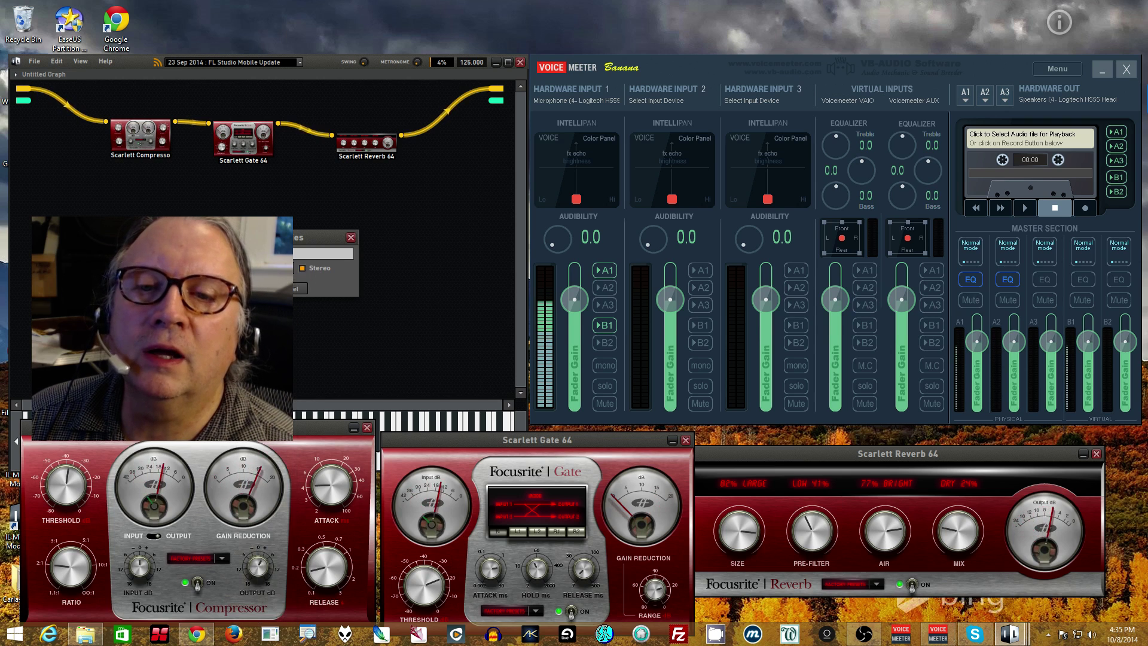
key("Return")
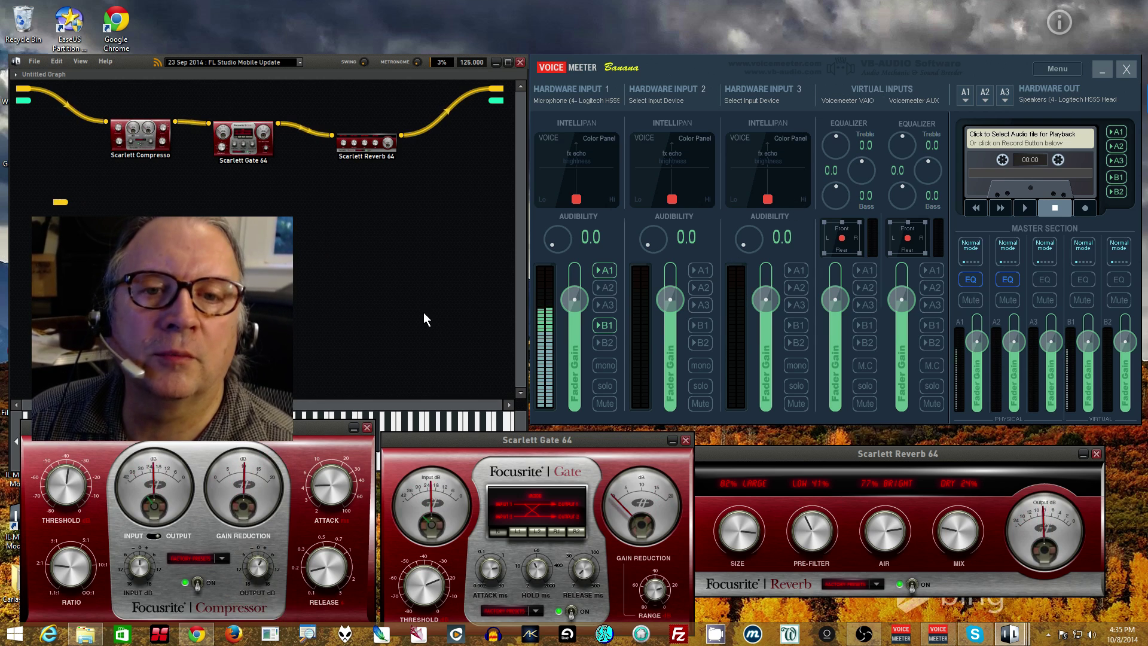
left_click(749, 98)
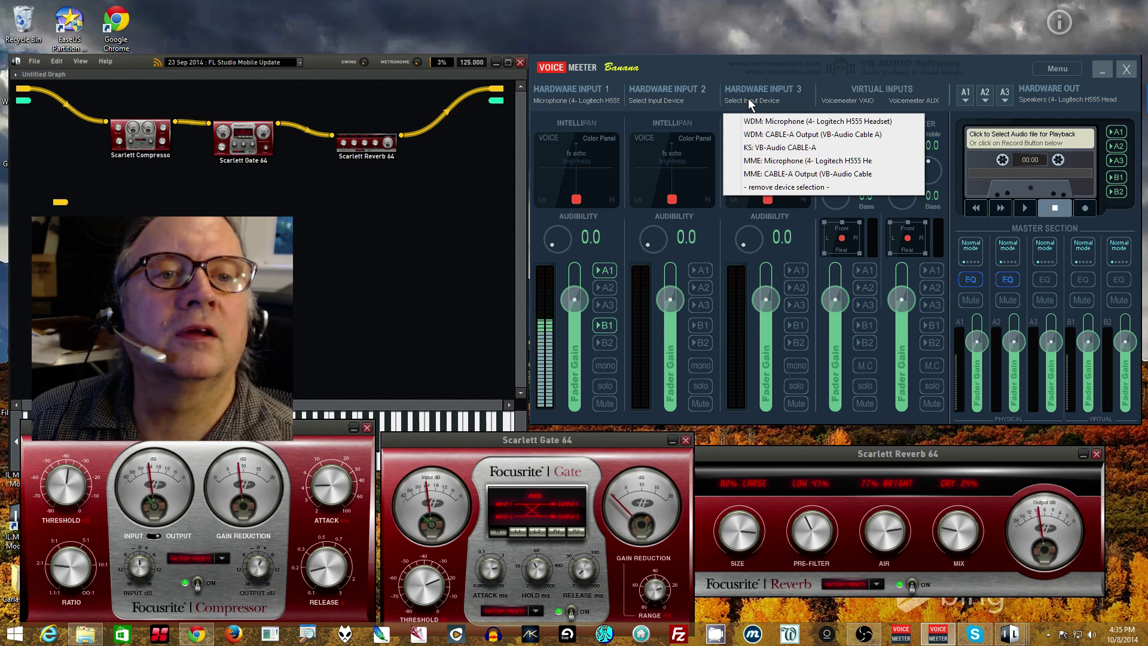
left_click(760, 68)
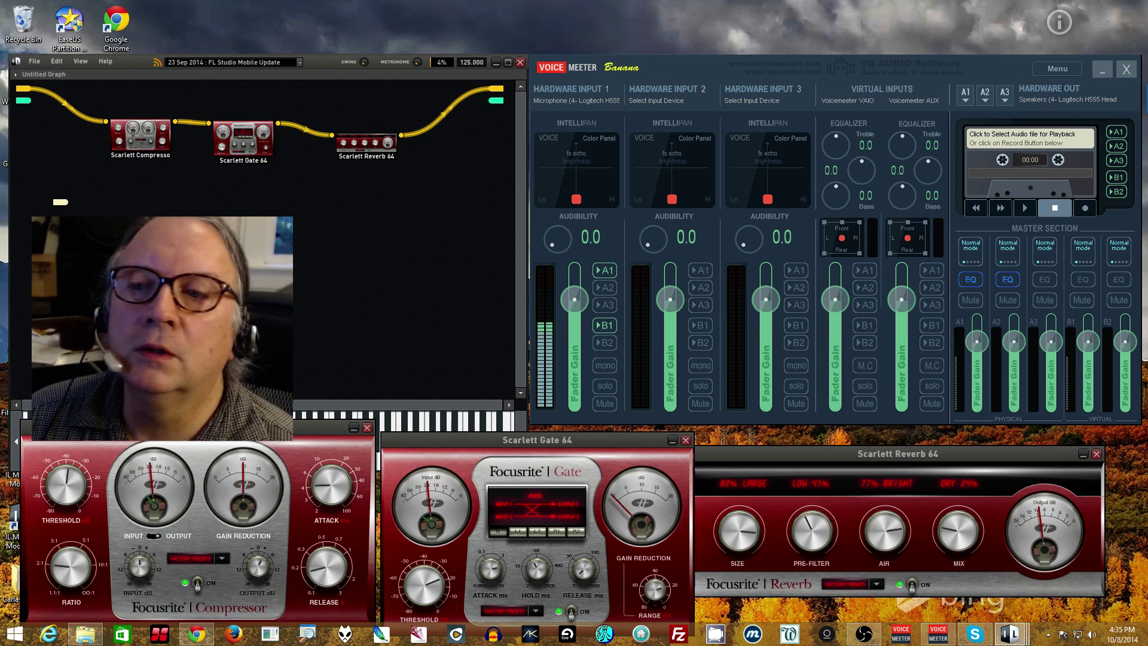
double_click(59, 202)
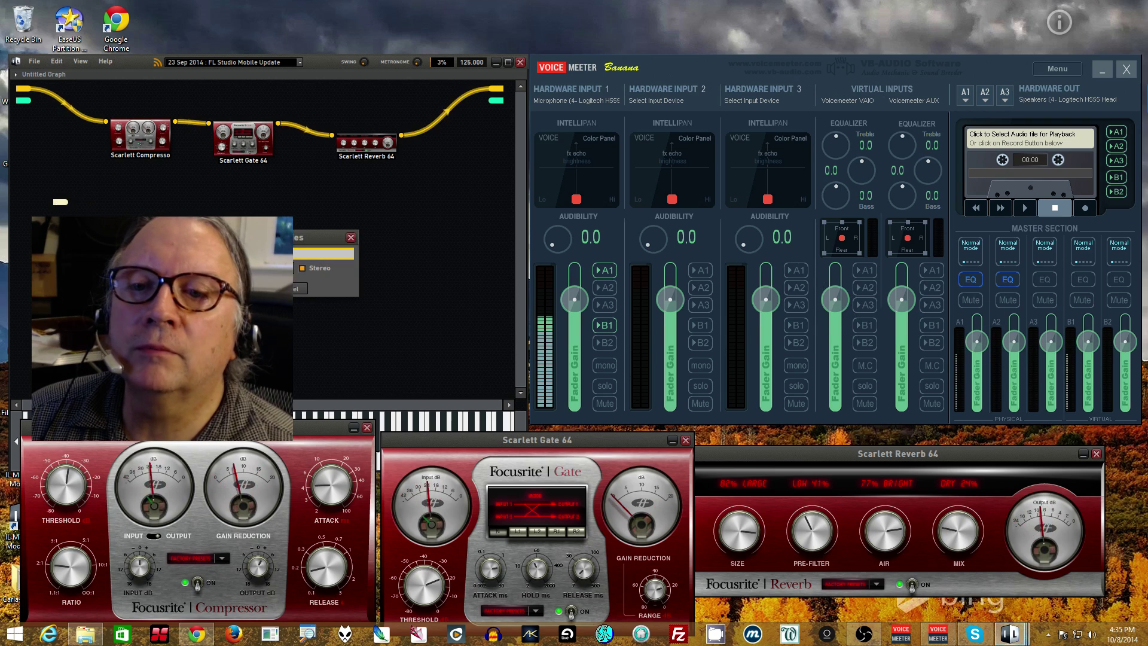
left_click(281, 254)
key("Escape")
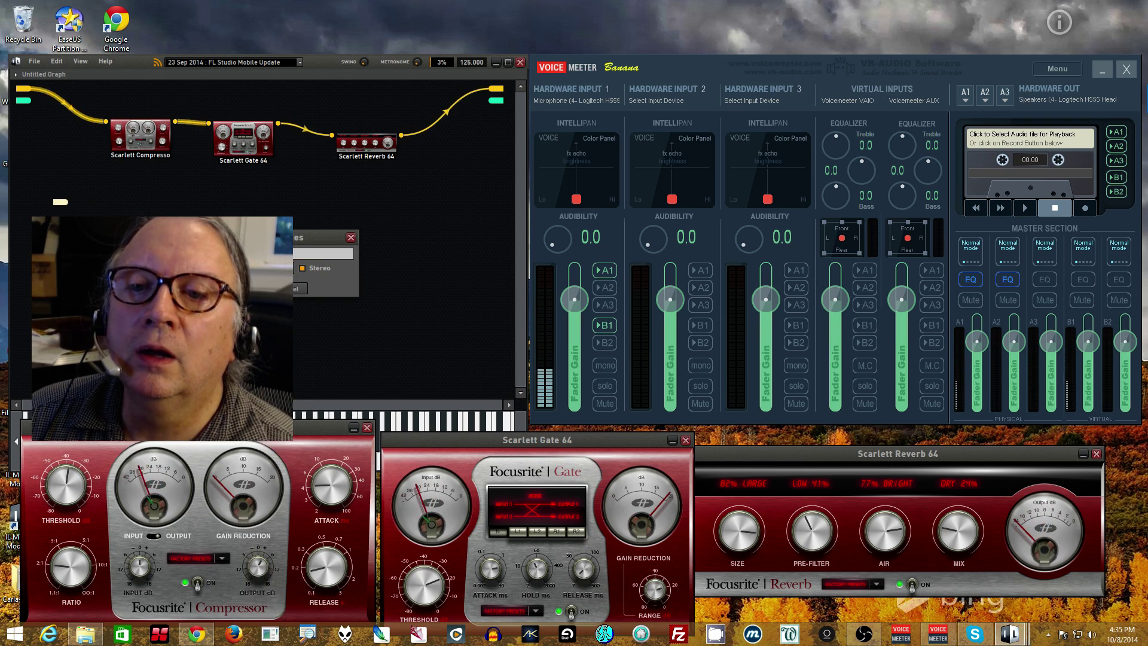
key("Escape")
Step: Add a stereo Audio Out node assigned to hardware channel 7
right_click(447, 220)
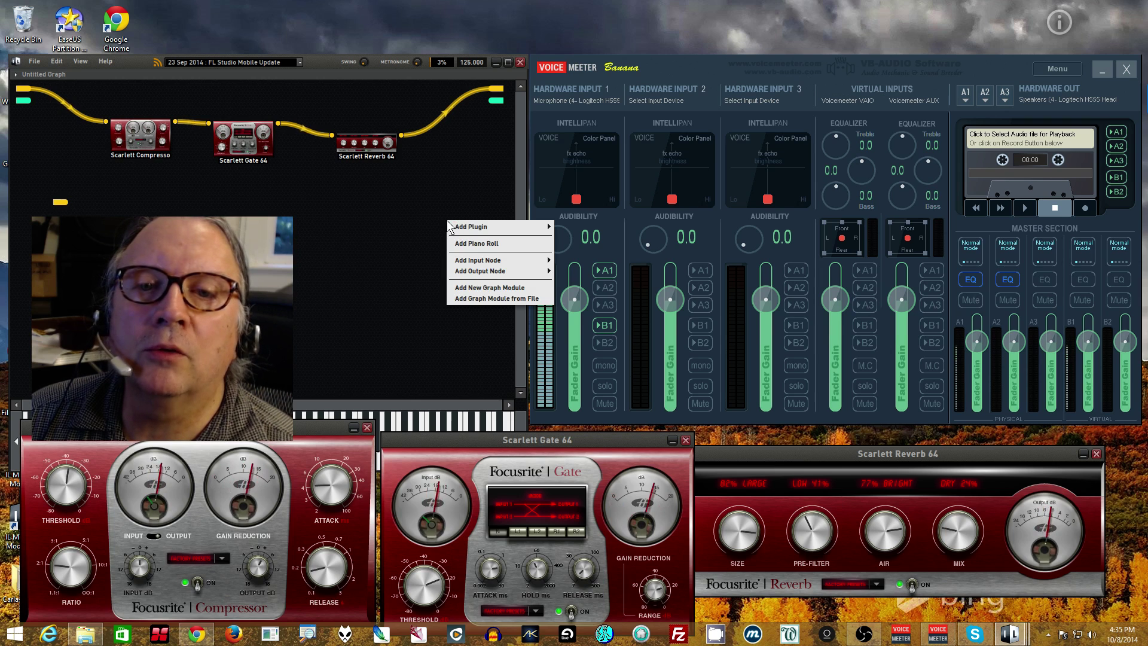
mouse_move(467, 270)
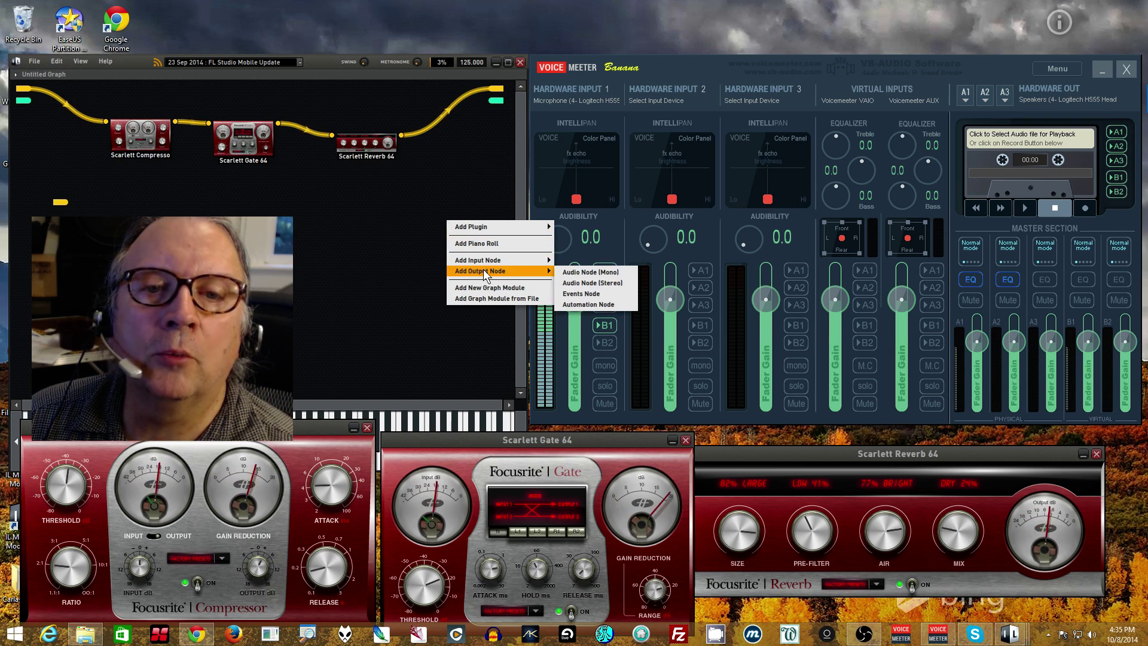
left_click(593, 282)
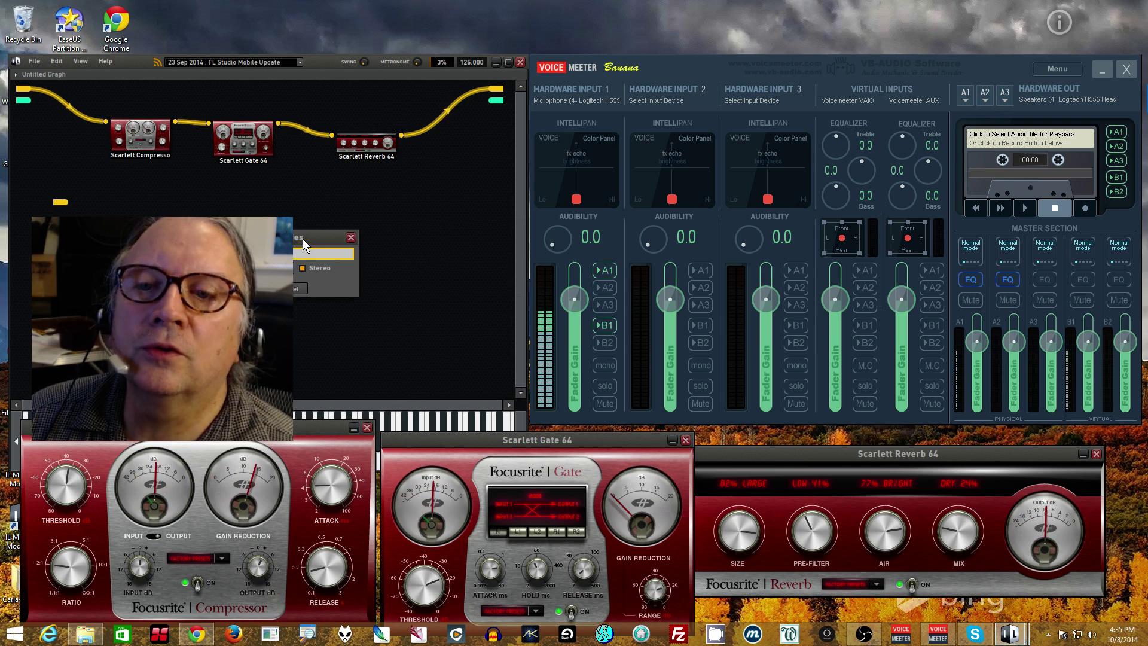
left_click(423, 212)
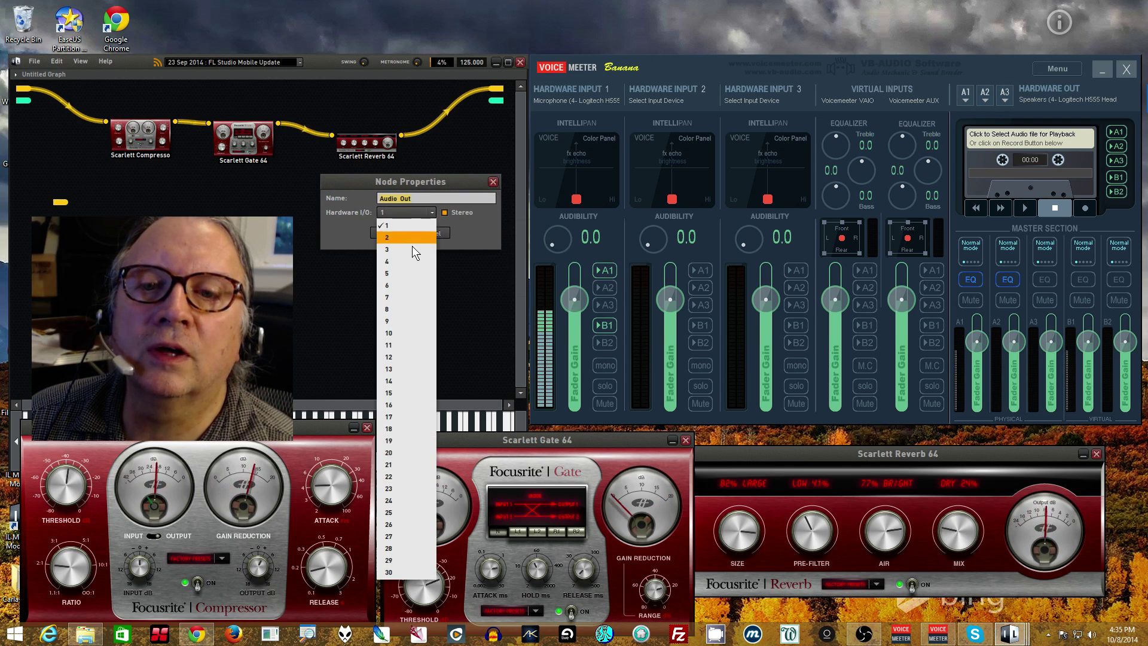
left_click(412, 298)
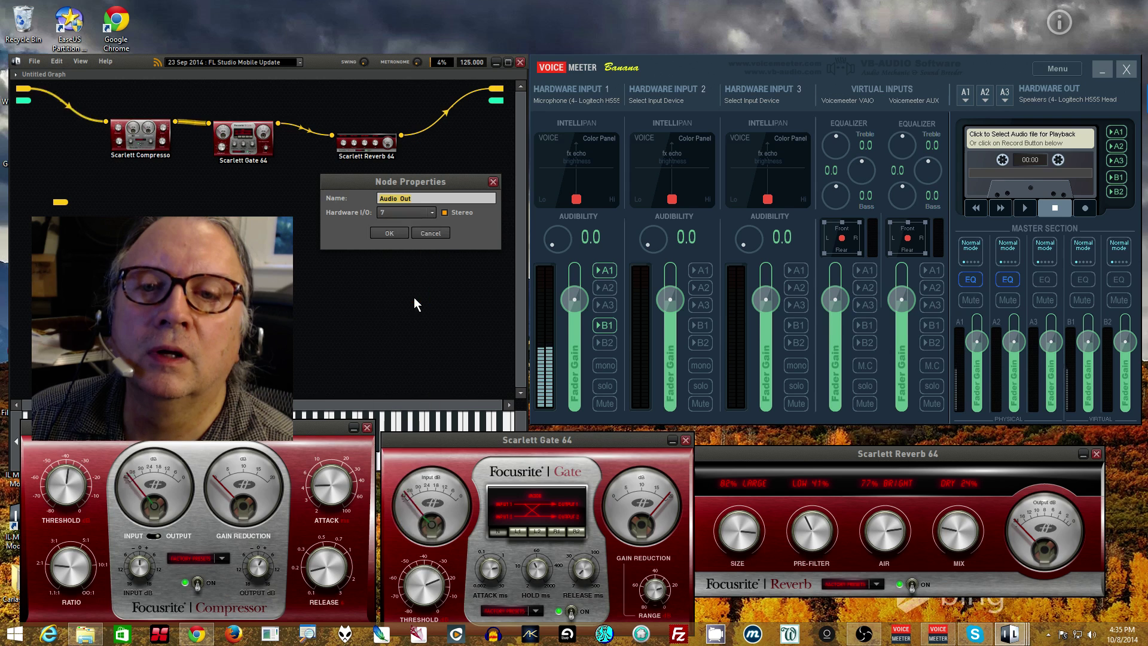
left_click(396, 233)
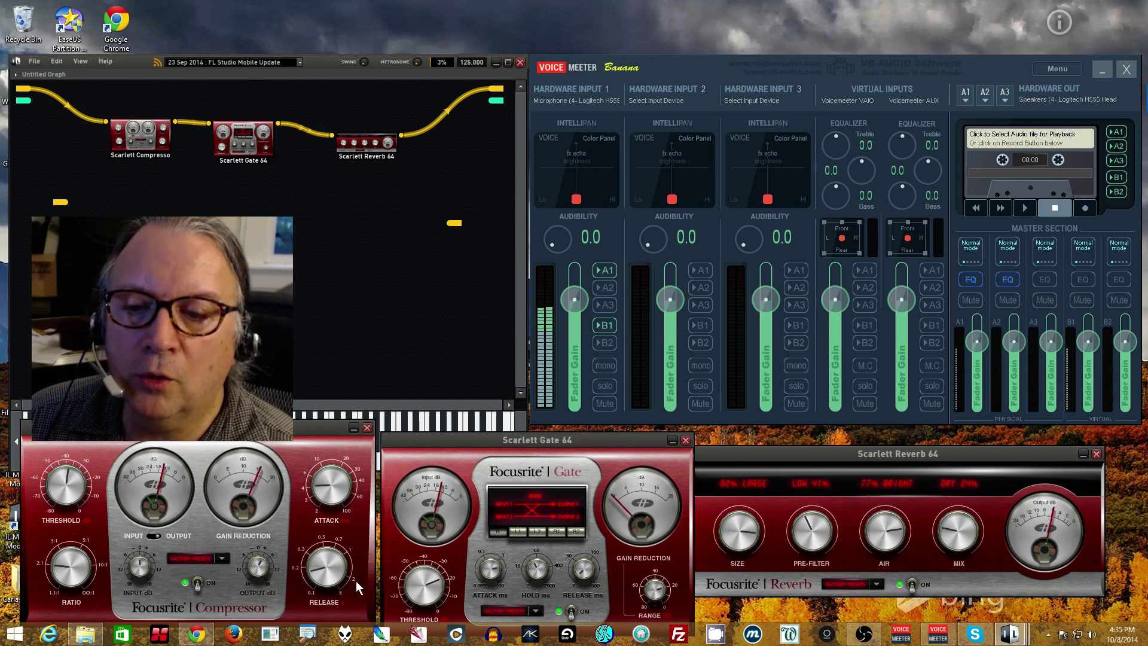
Step: Try playing VoicemeeterMiniHostModularInserts.flv in another viewer, then close it and the Videos folder
left_click(86, 634)
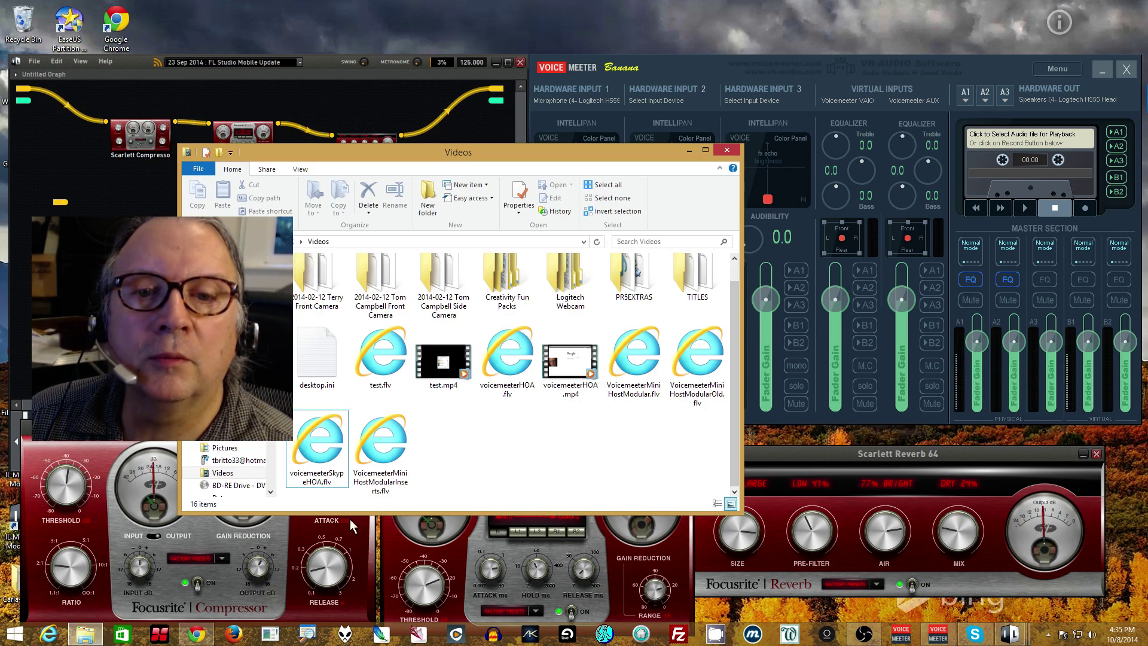
right_click(378, 464)
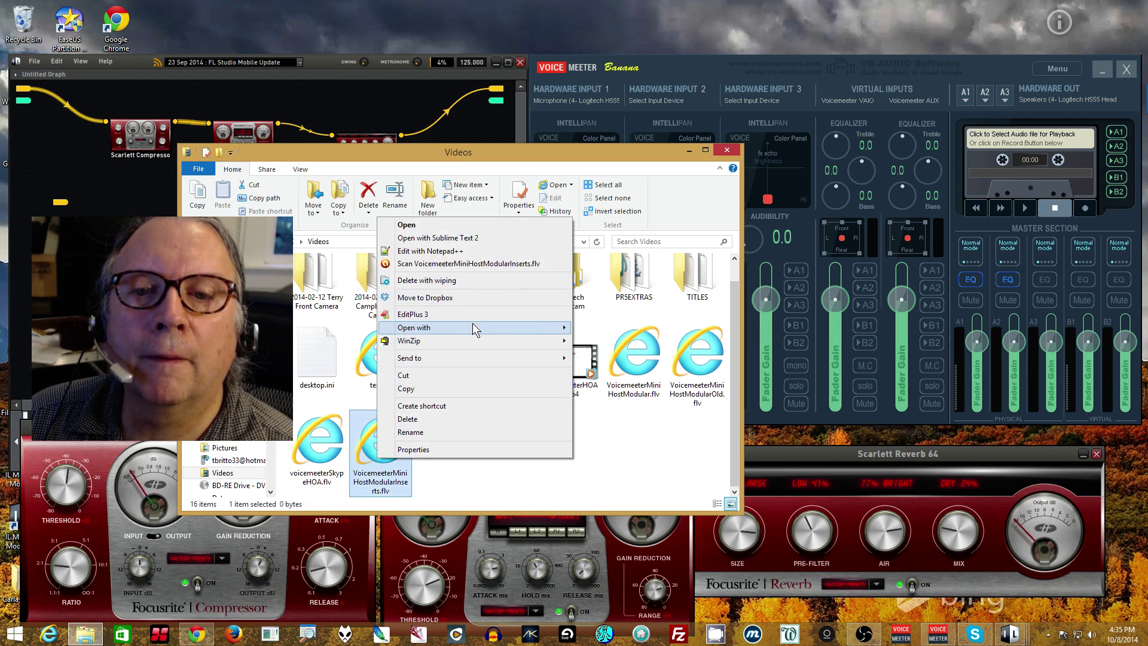
mouse_move(473, 326)
left_click(598, 361)
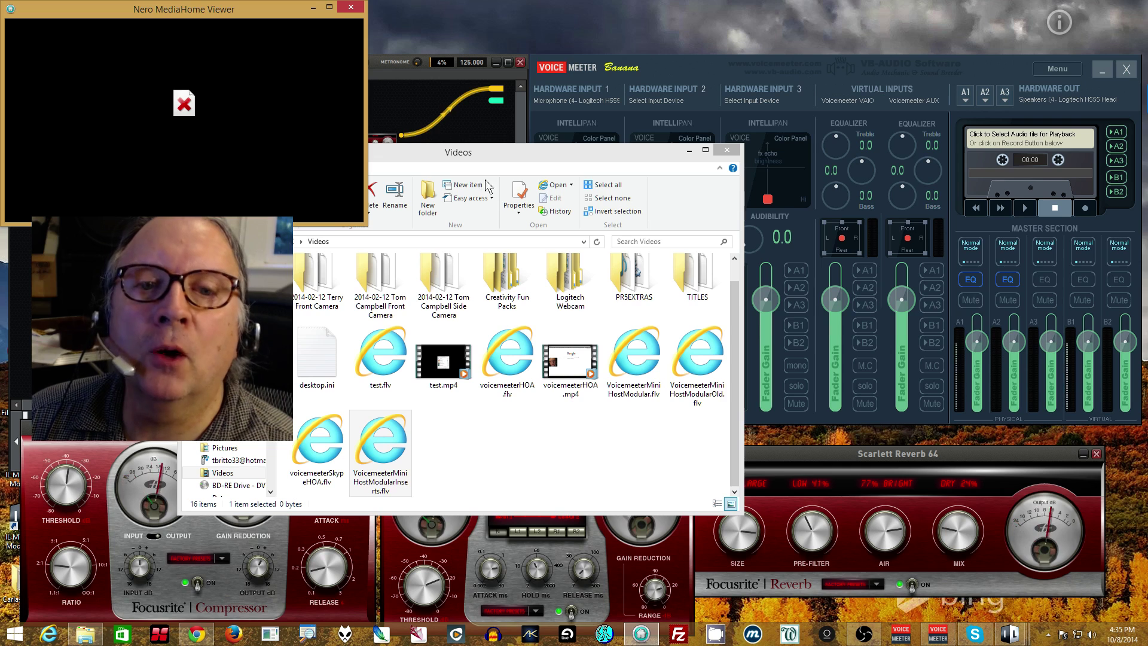
left_click(351, 7)
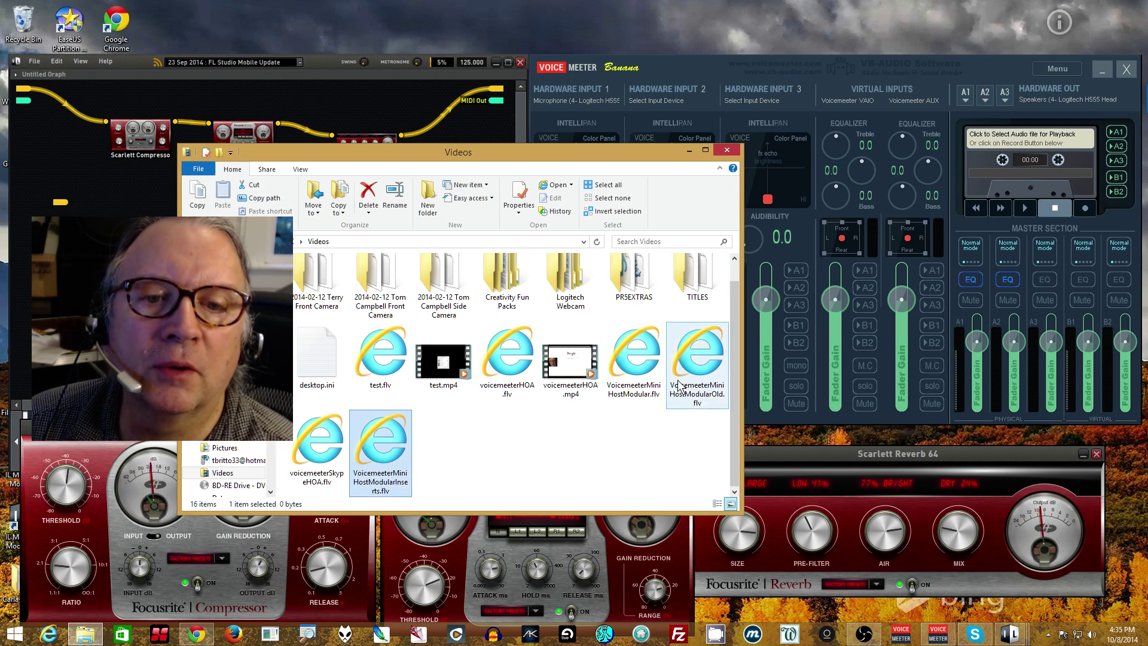
left_click(725, 150)
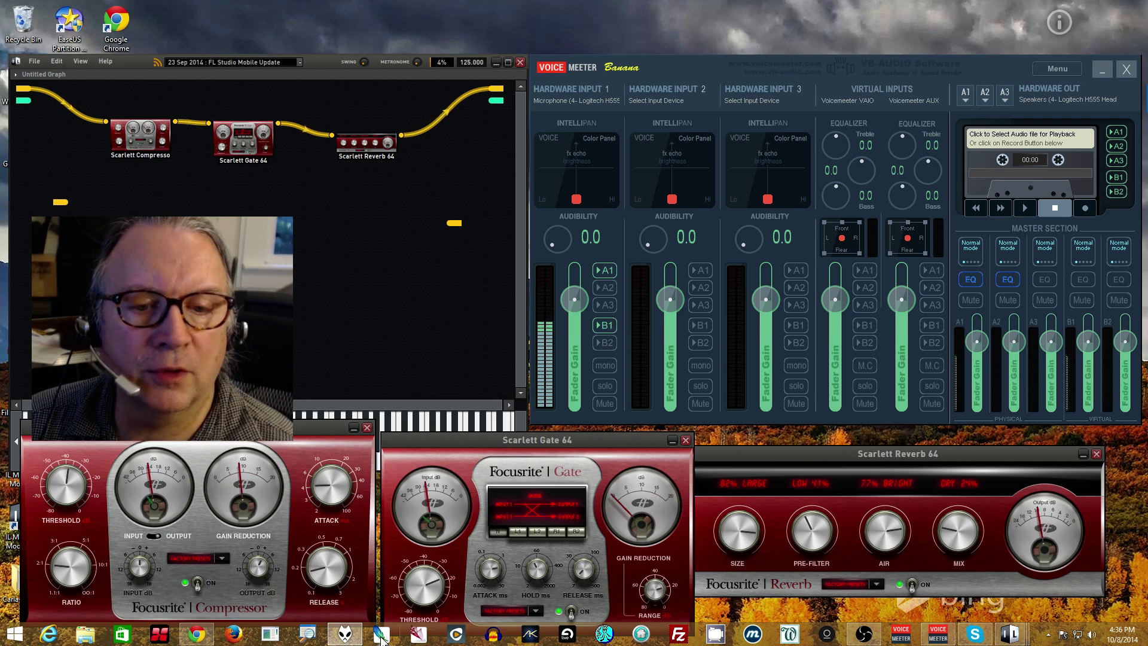
Step: Close foobar2000, delete the stray unconnected port nodes, and raise the reverb mix to DRY 40%
right_click(352, 642)
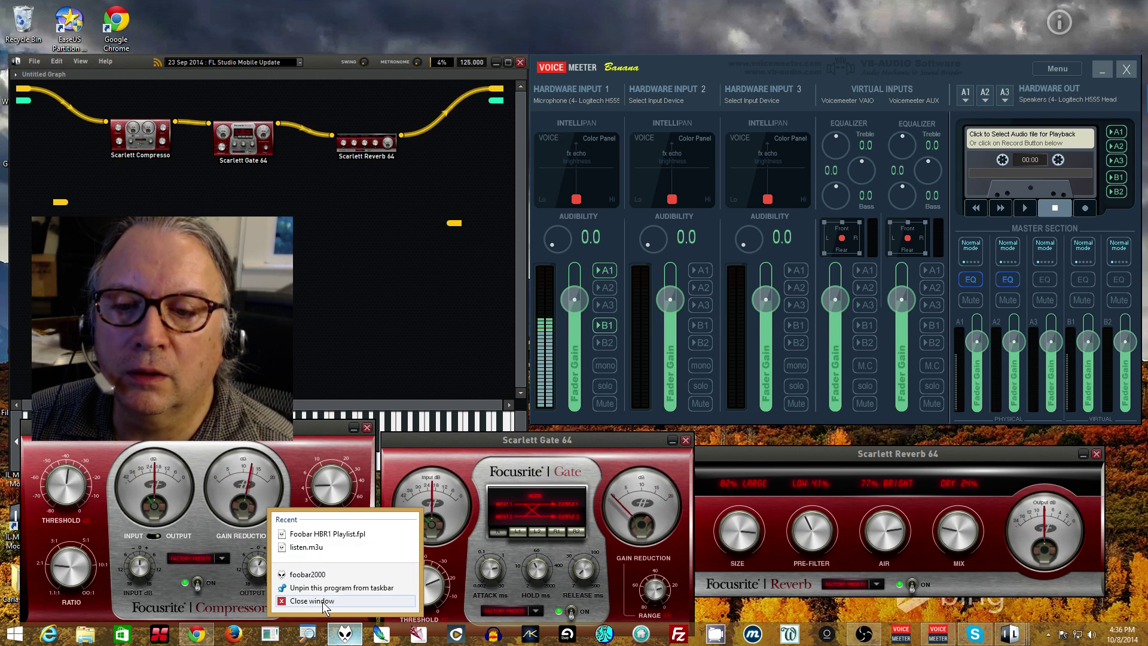
left_click(544, 291)
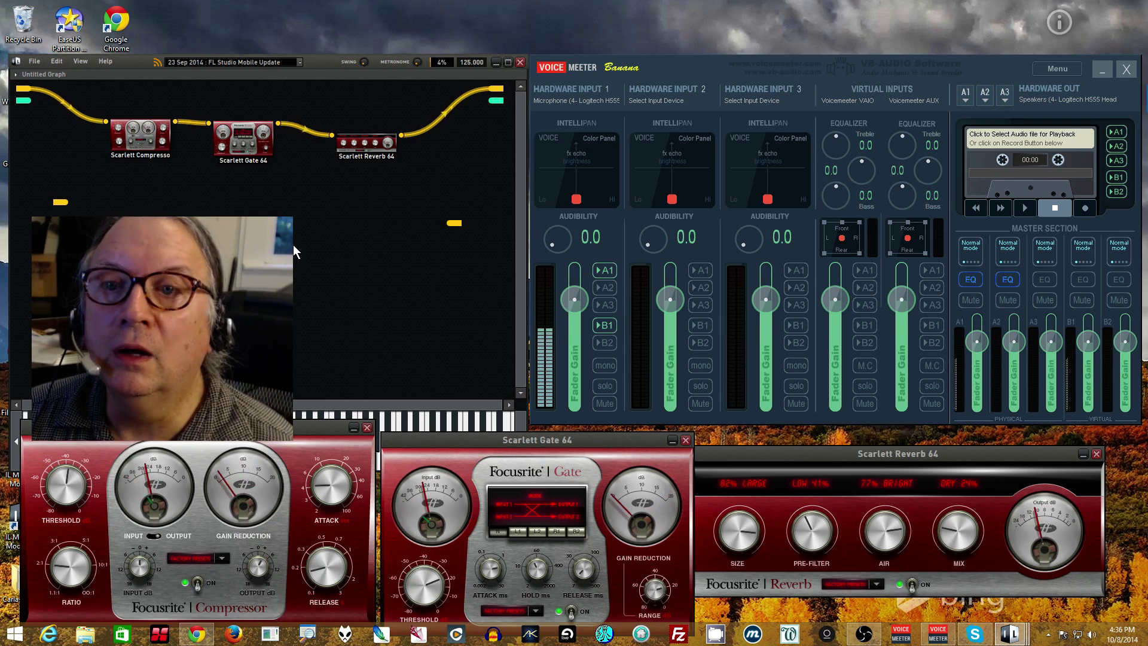
left_click_drag(35, 192, 451, 217)
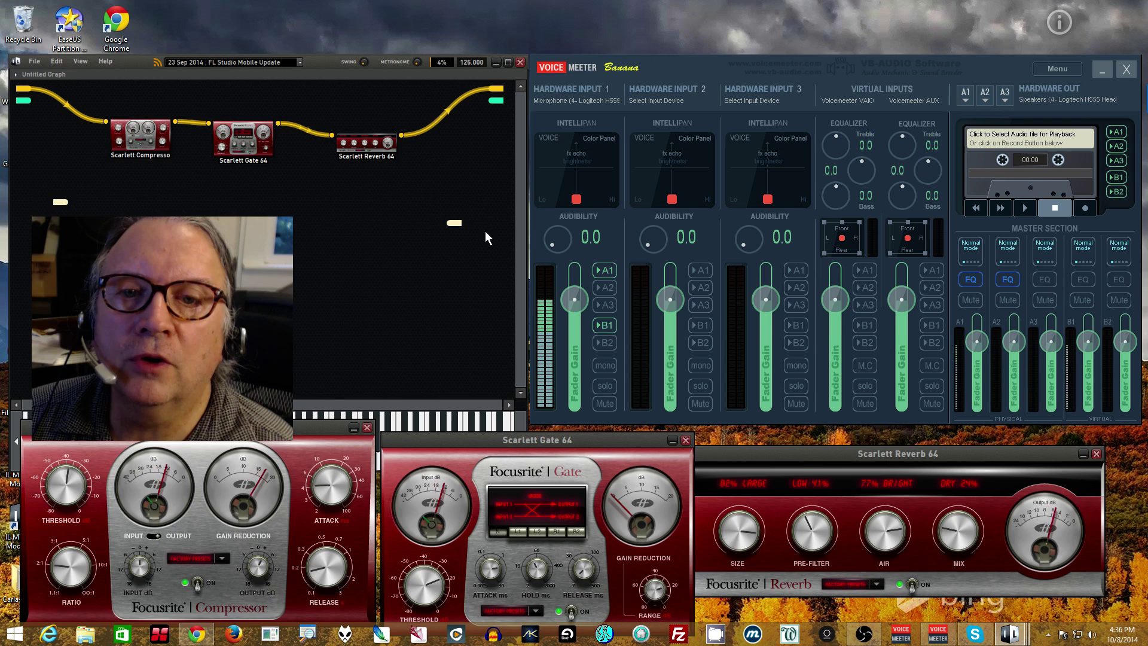
right_click(452, 221)
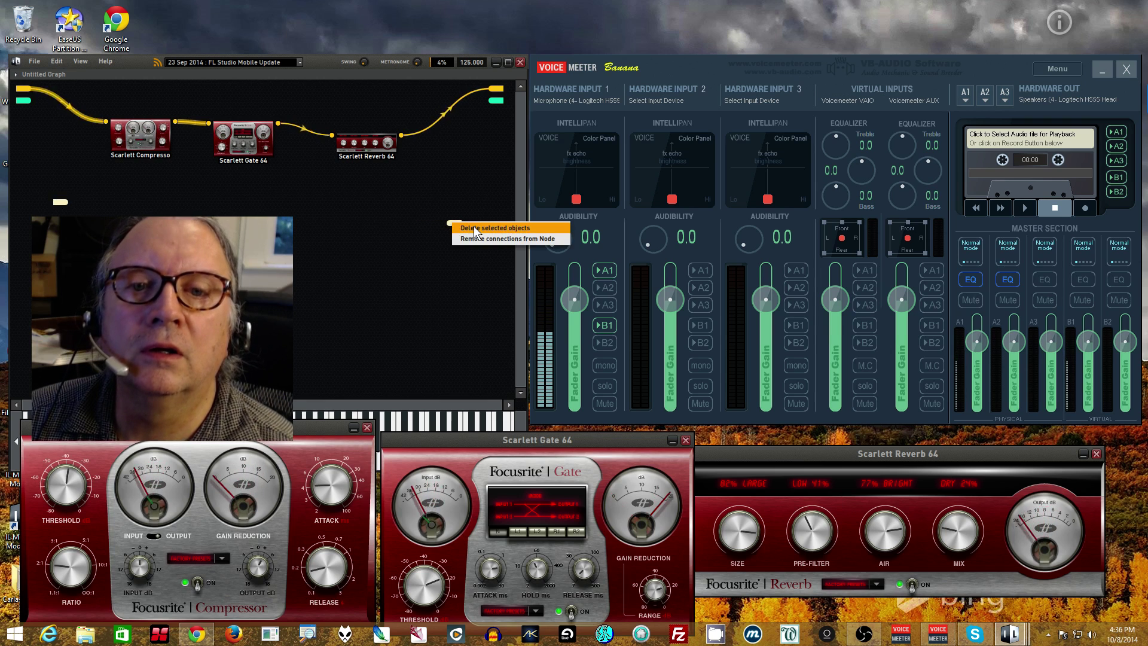
left_click(473, 226)
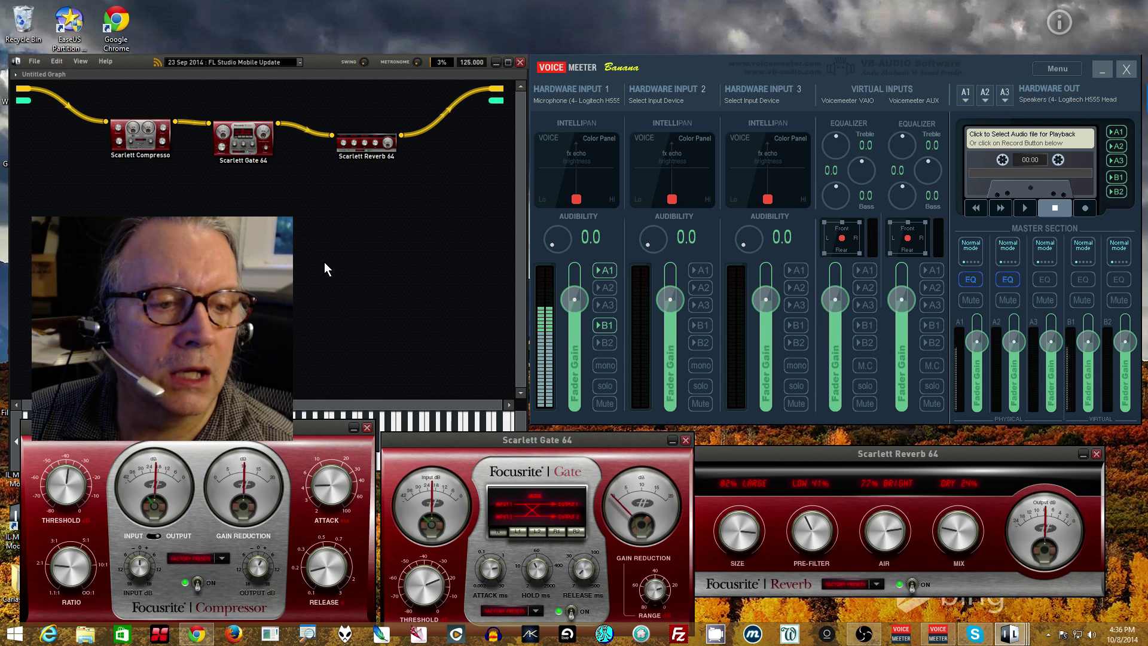
left_click_drag(952, 522, 959, 511)
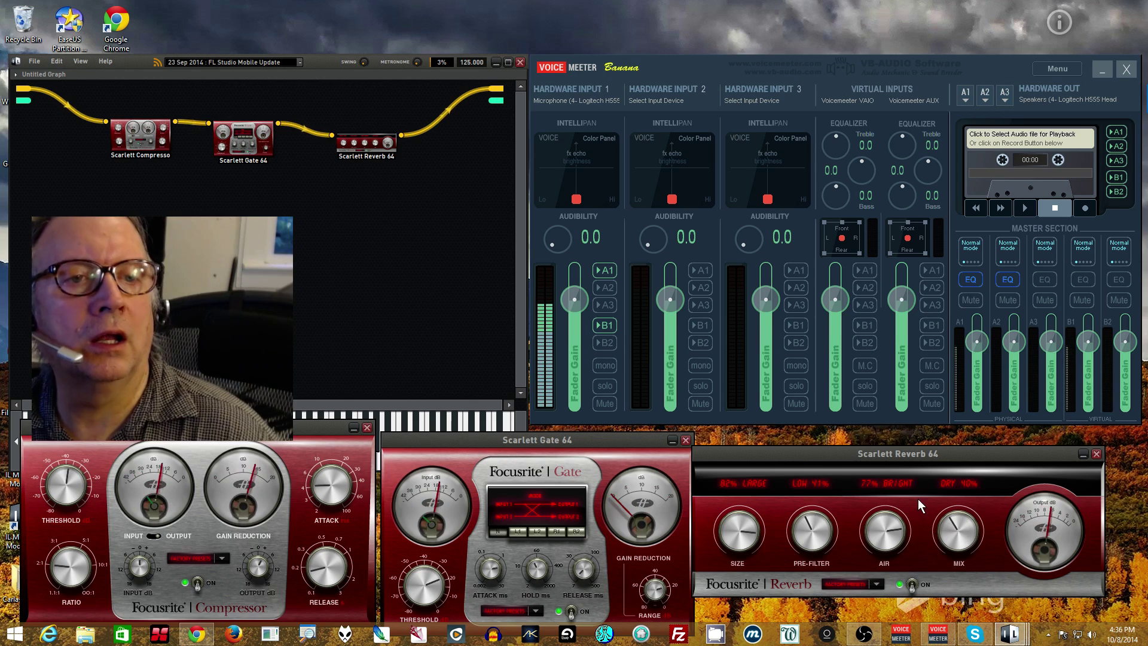
left_click(1052, 68)
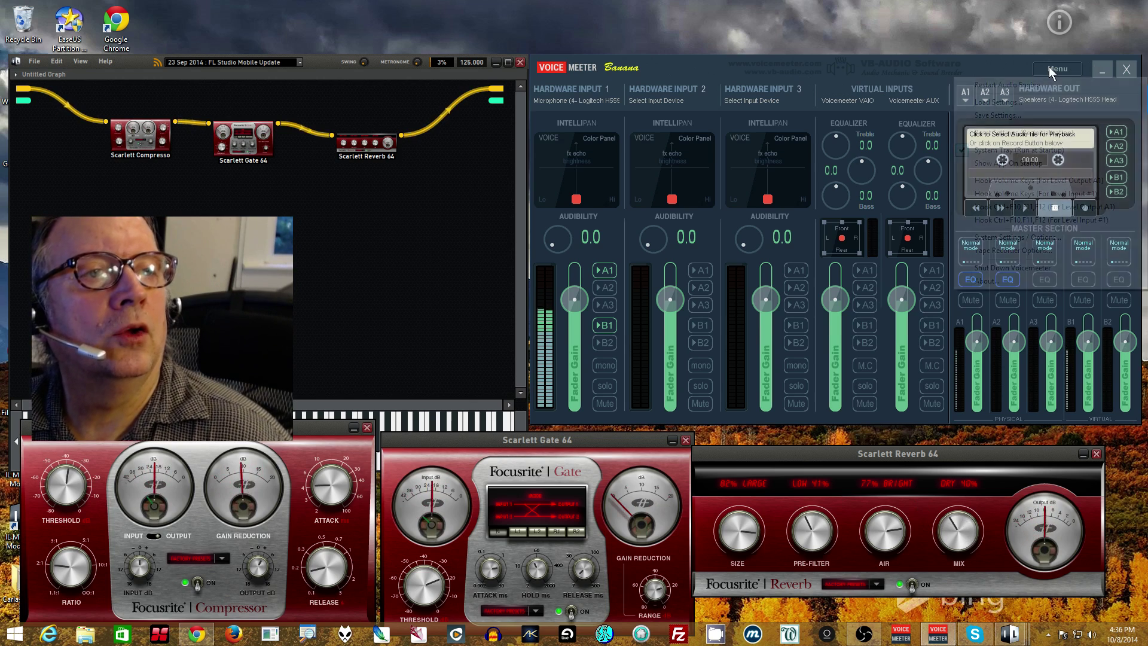
left_click(999, 238)
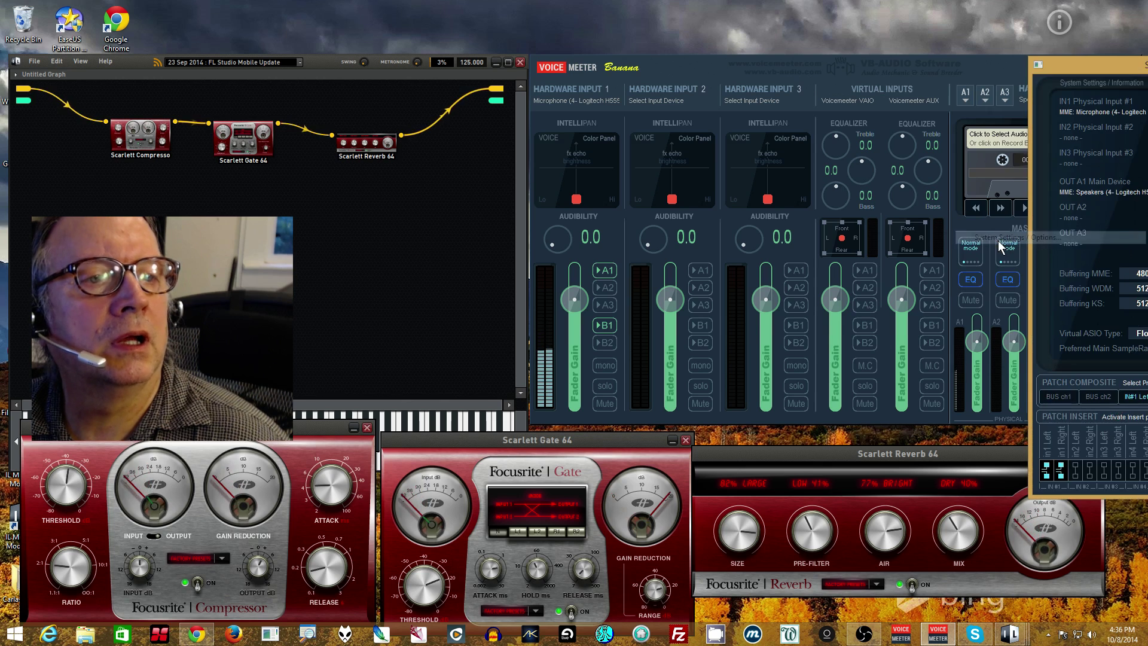
left_click_drag(1100, 64, 845, 55)
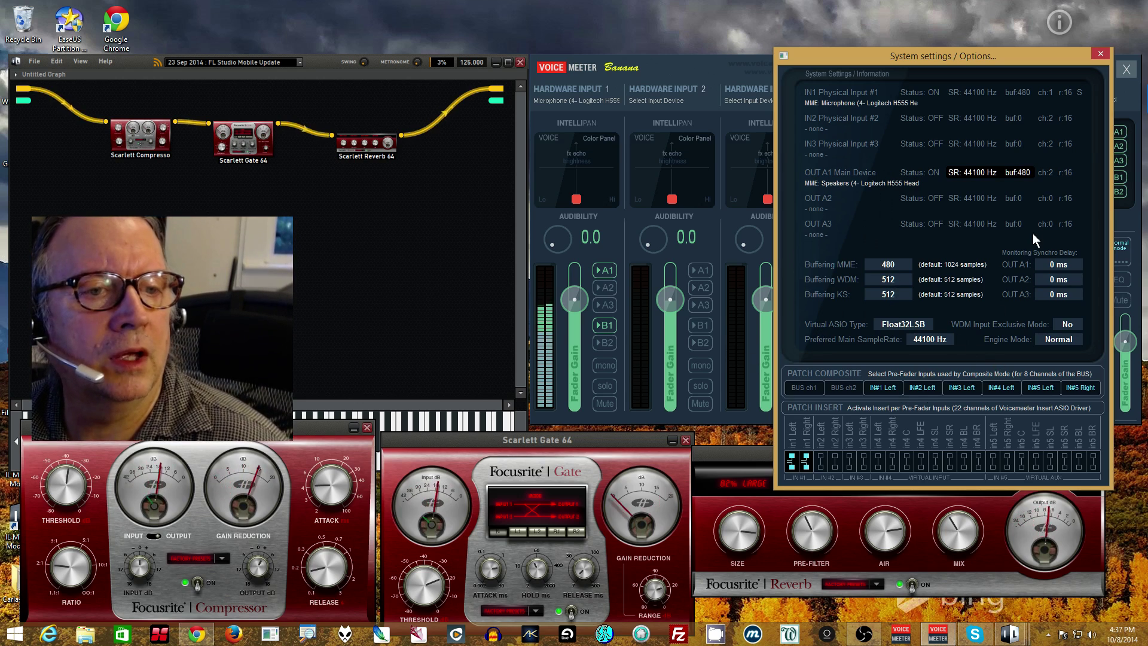
left_click(1100, 53)
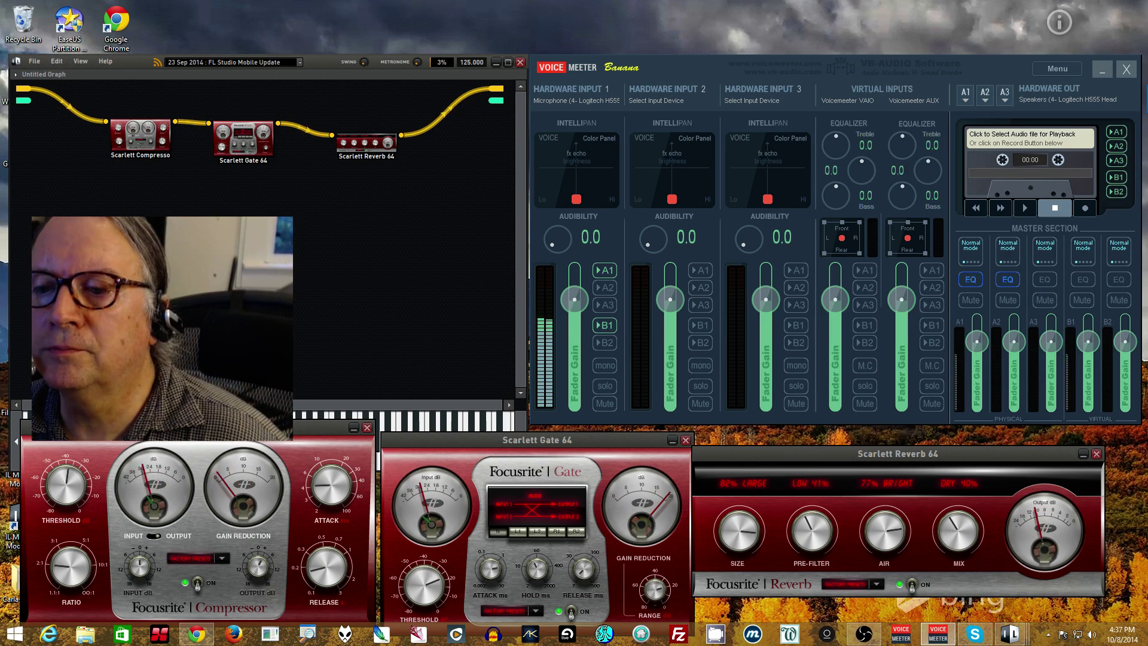
Step: Search Google for 'minihost modular download' and open the 'Minihost Modular - Image-Line' result
left_click(196, 634)
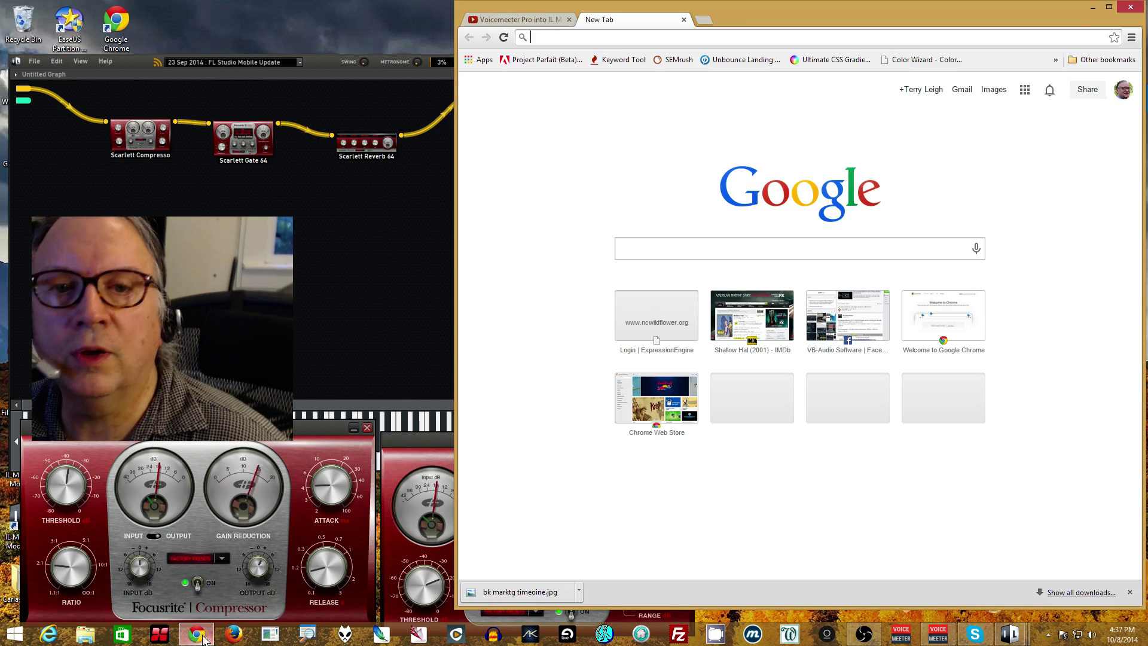
left_click(723, 247)
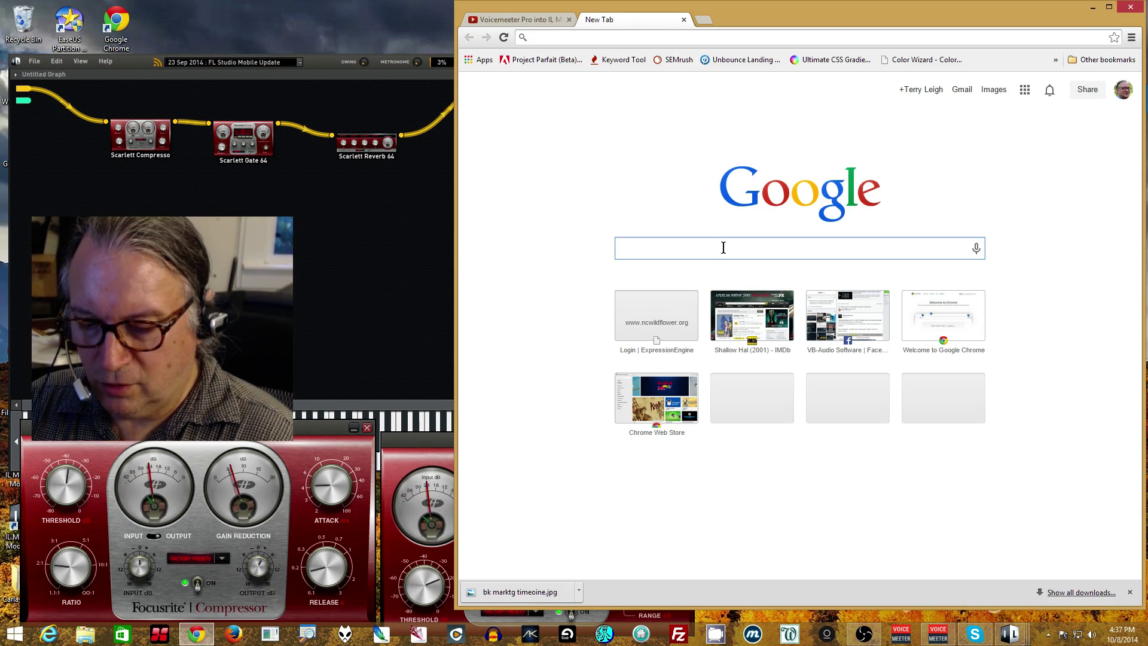
type("mini")
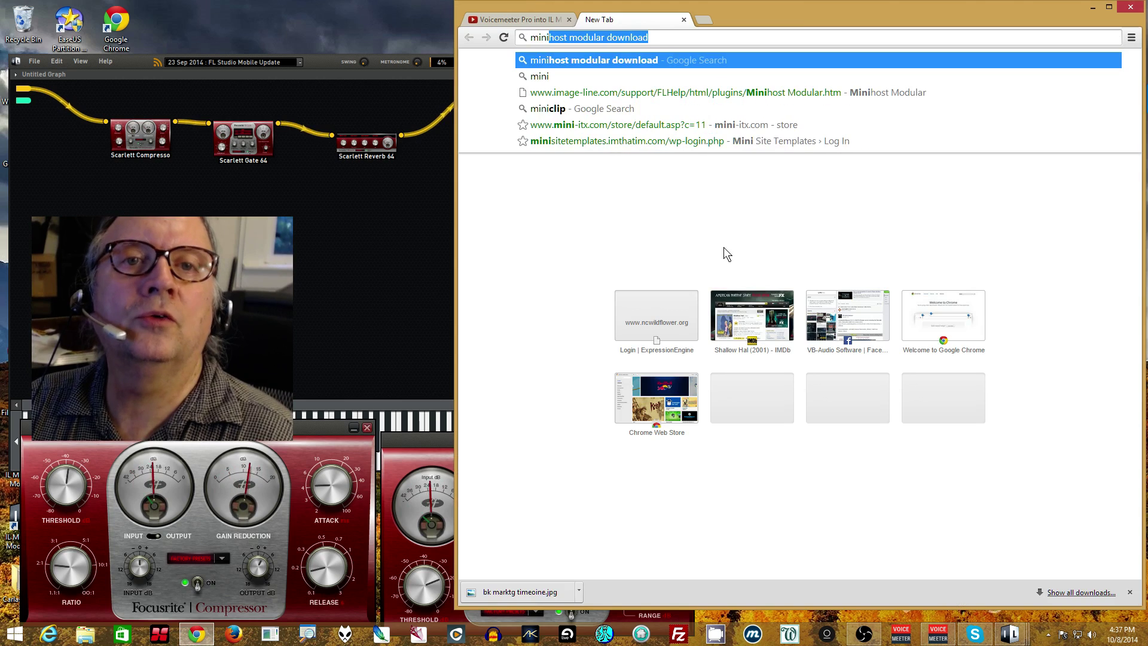
key("Return")
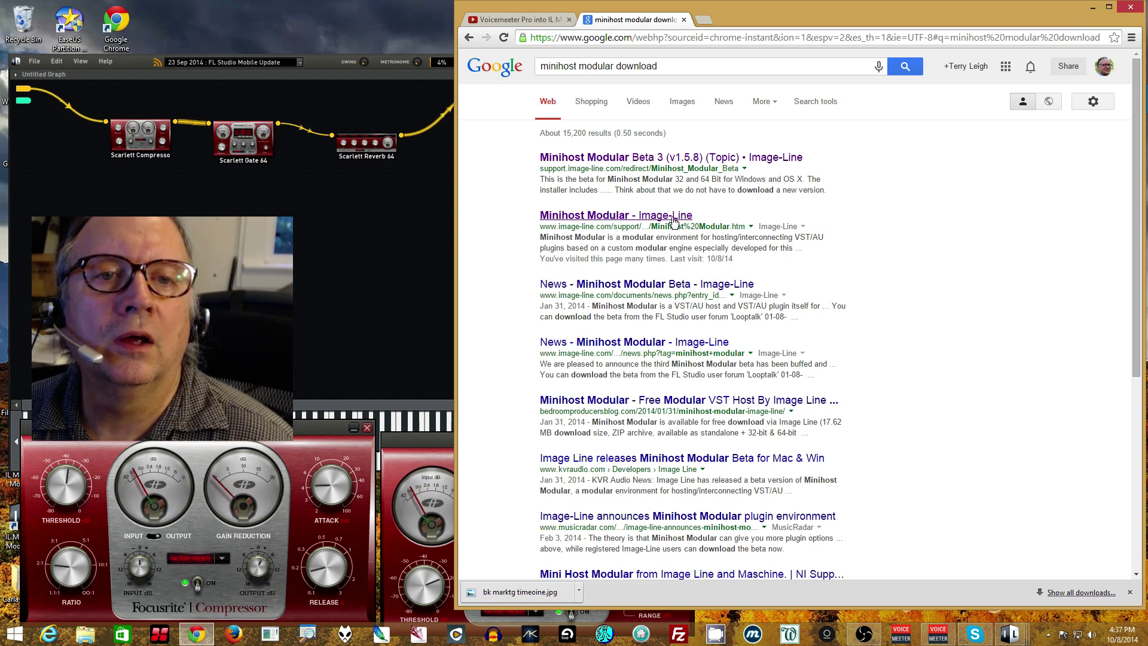
left_click(678, 220)
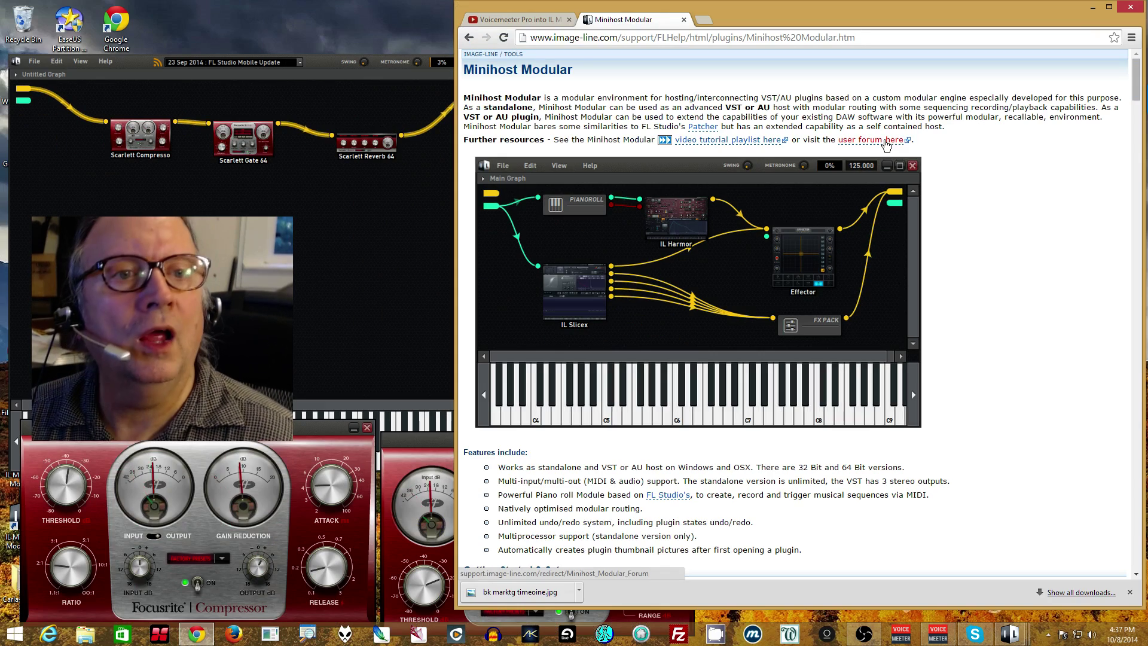
Step: Open the user forum, log out and back in, then open the Welcome to the Minihost Modular topic
left_click(896, 140)
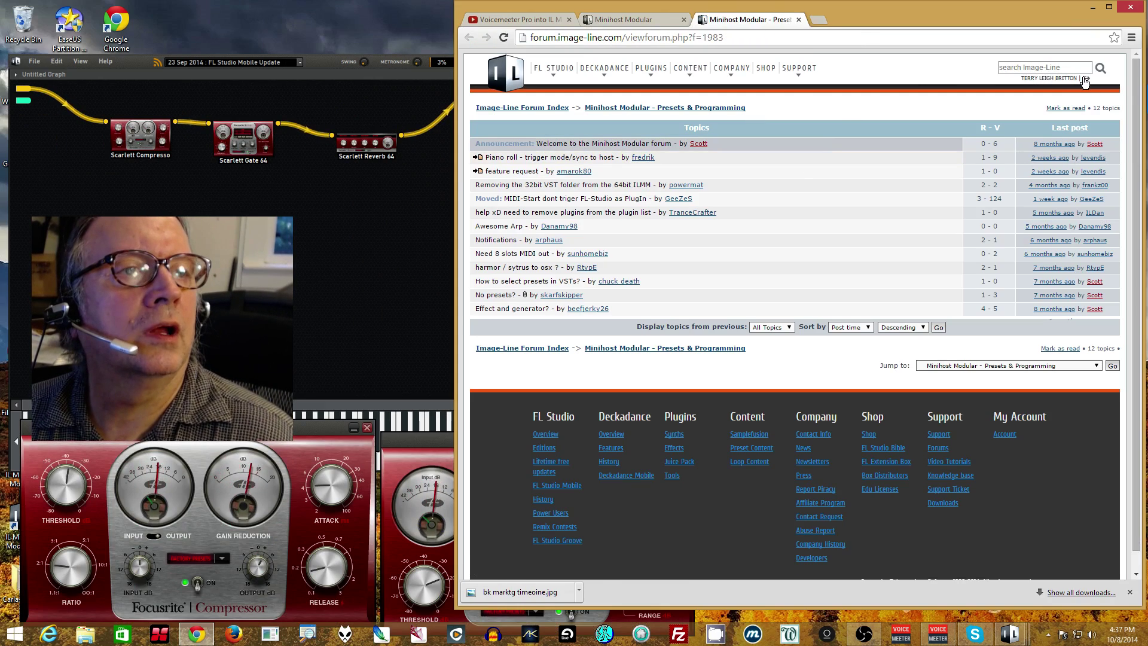
left_click(1085, 80)
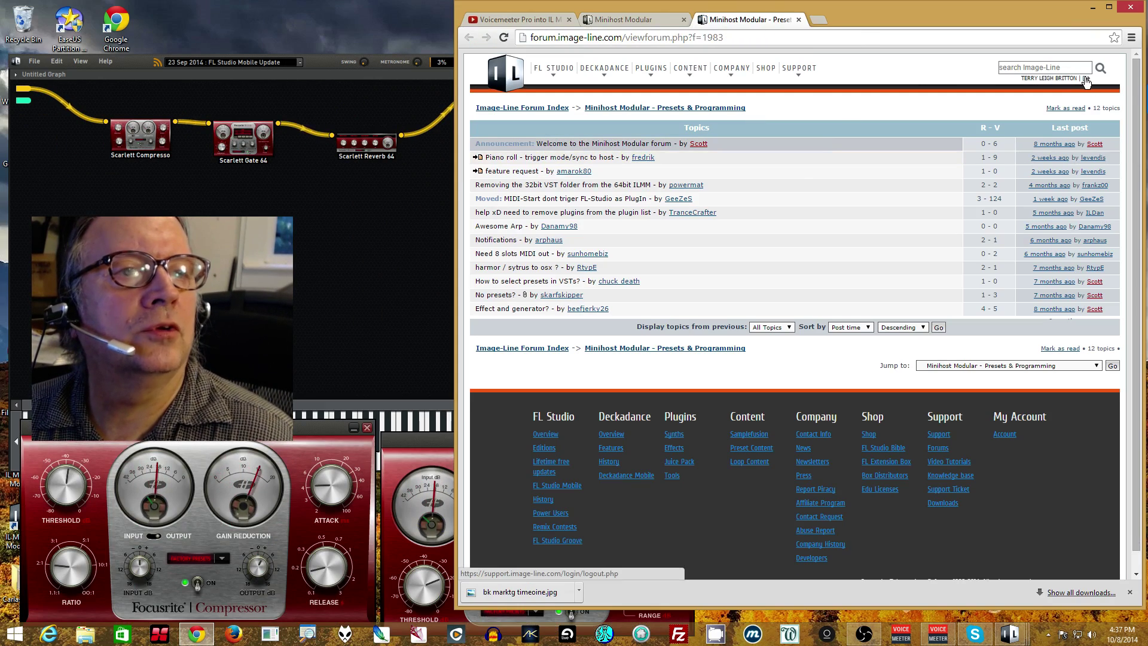
left_click(798, 20)
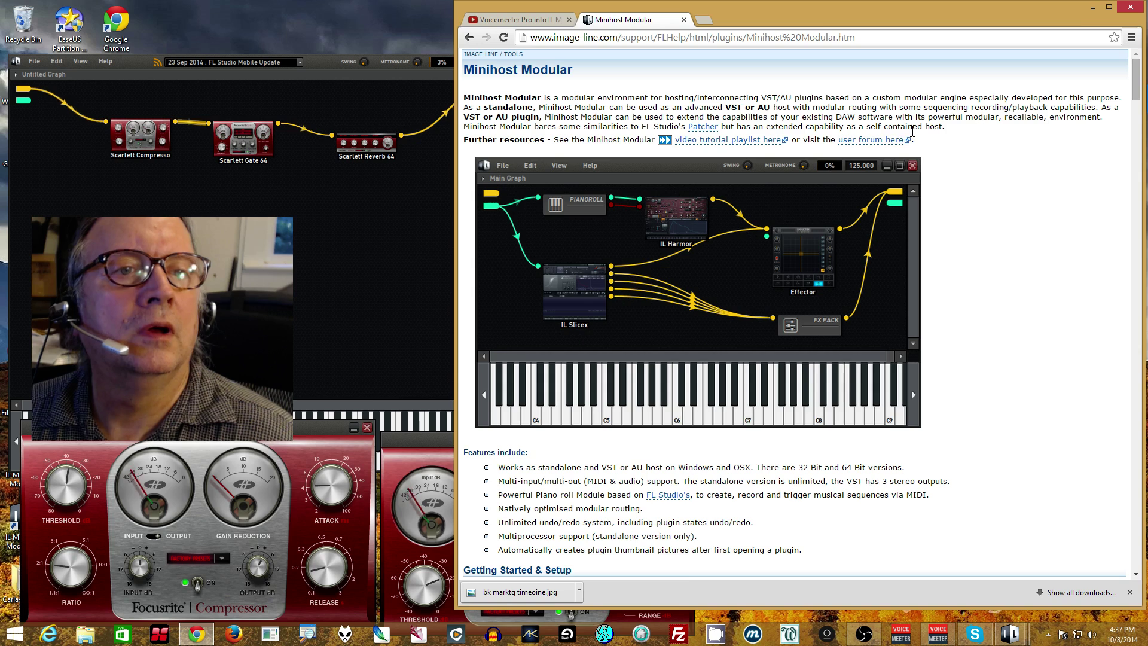
left_click(904, 139)
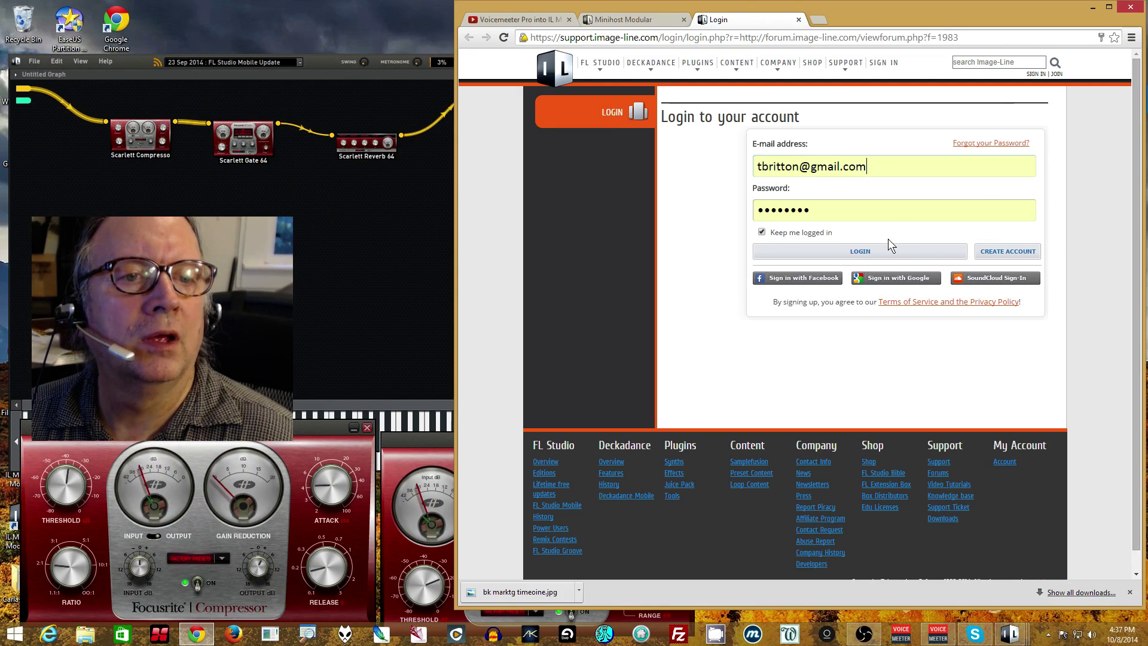
mouse_move(811, 278)
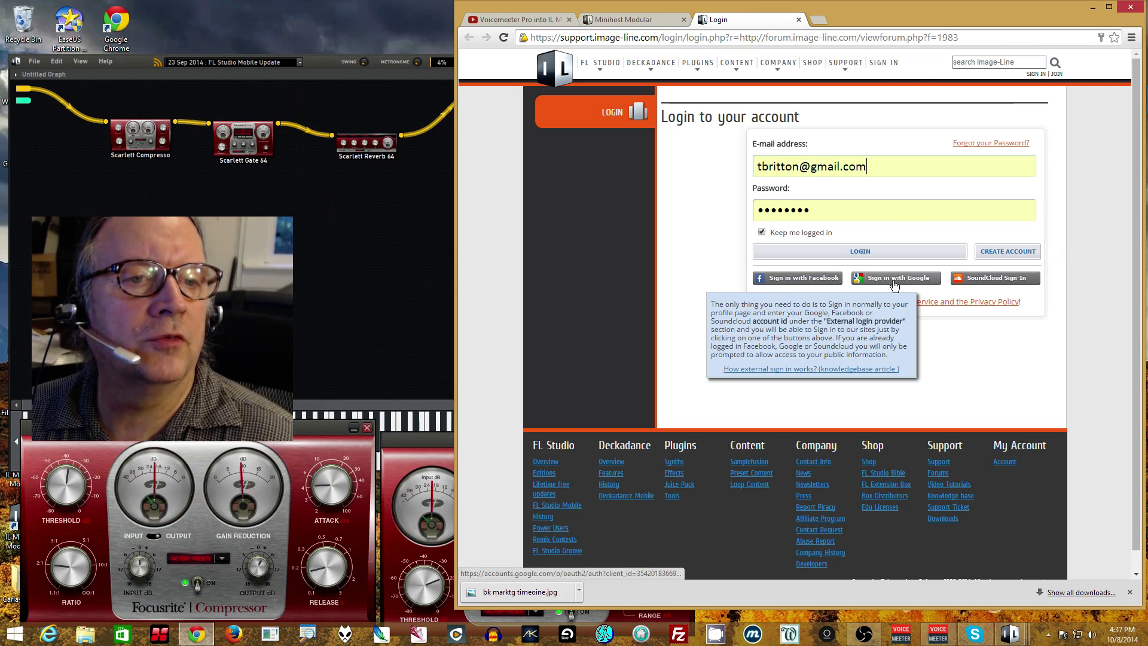
left_click(852, 251)
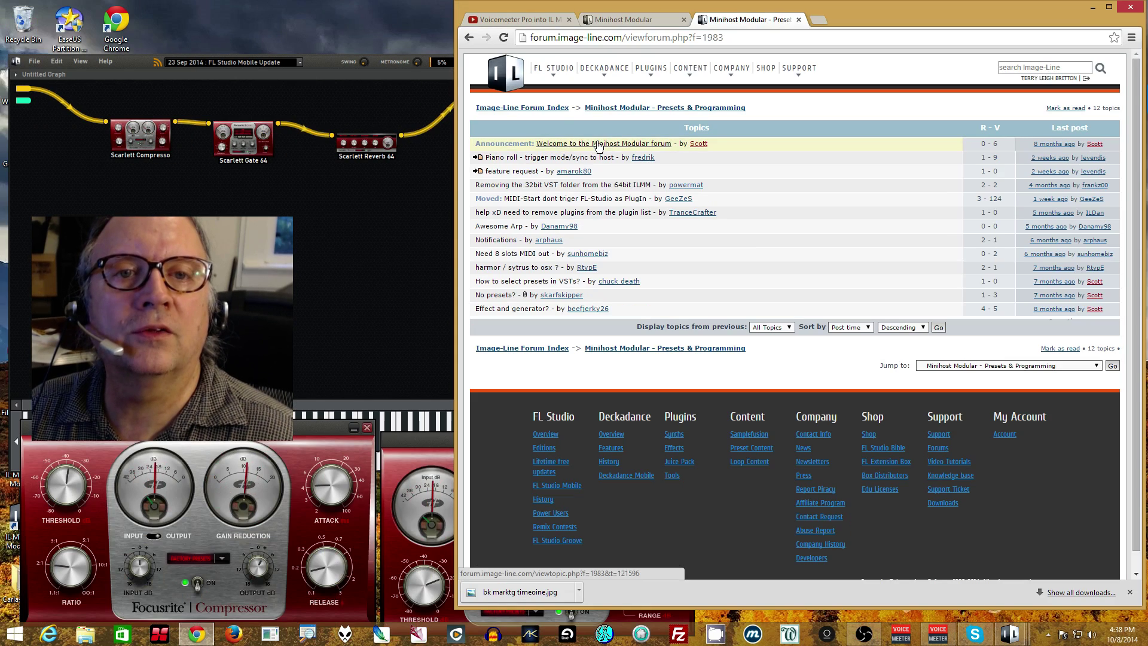
left_click(598, 146)
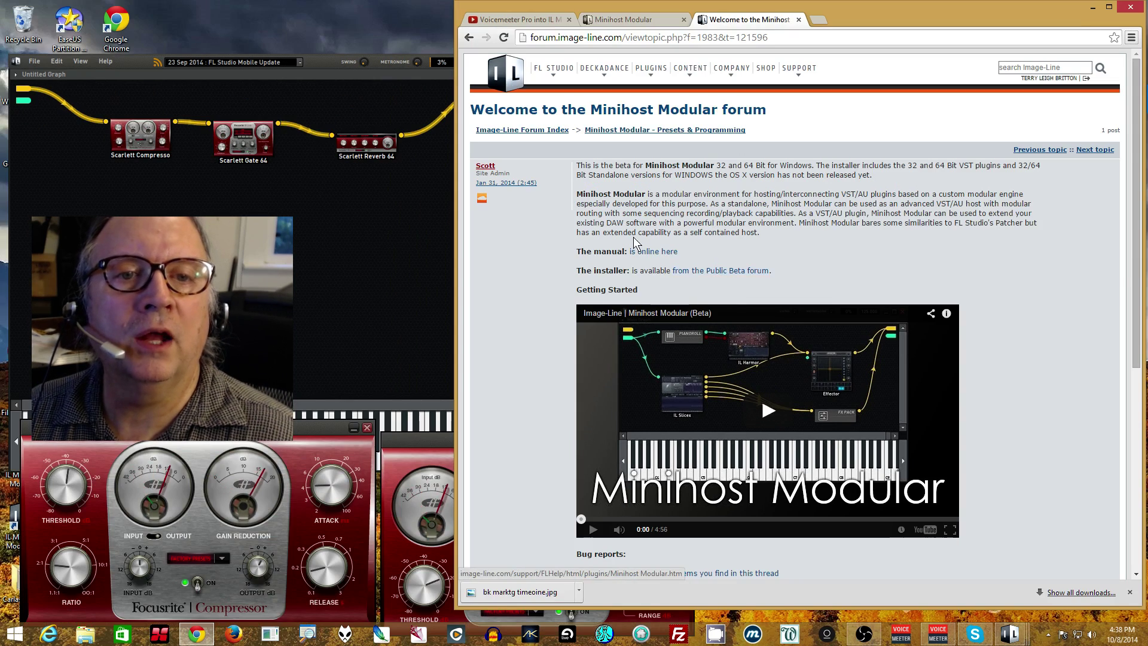
Step: Follow the 'from the Public Beta forum' link to the Minihost Modular Beta 3 (v1.5.8) topic
left_click(674, 19)
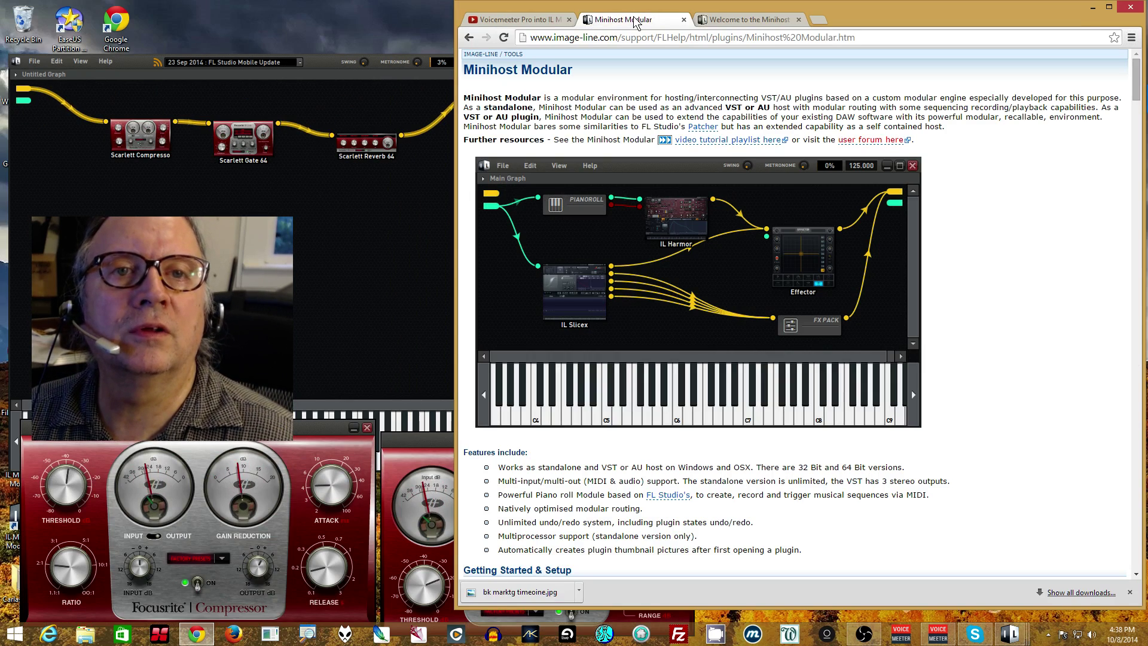
left_click(747, 19)
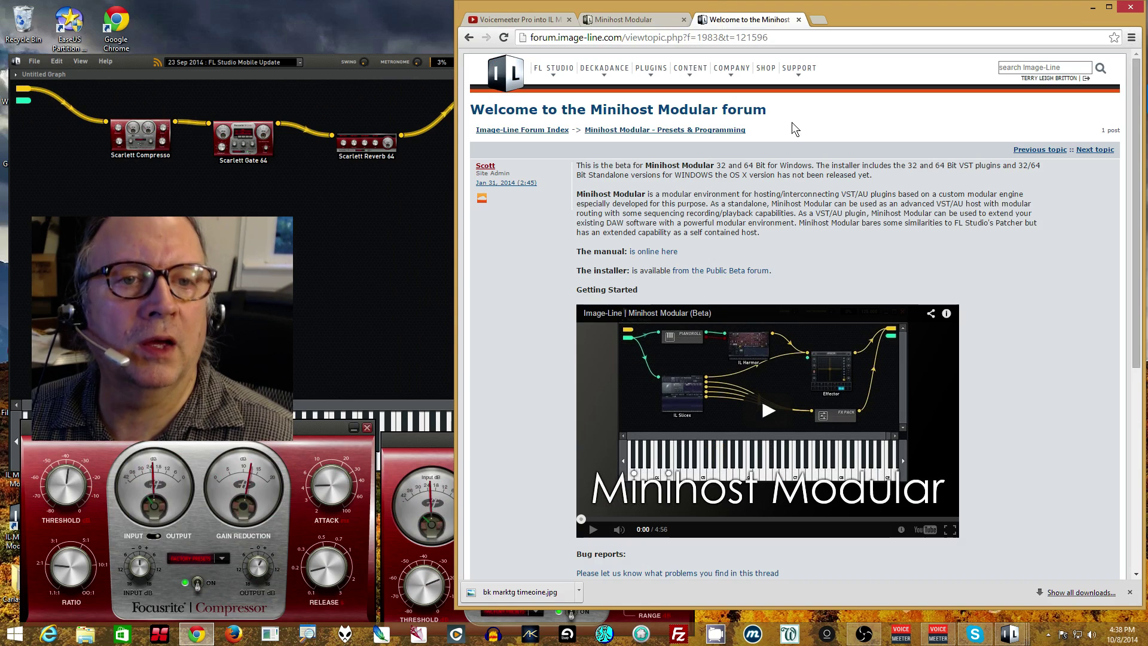
left_click(740, 272)
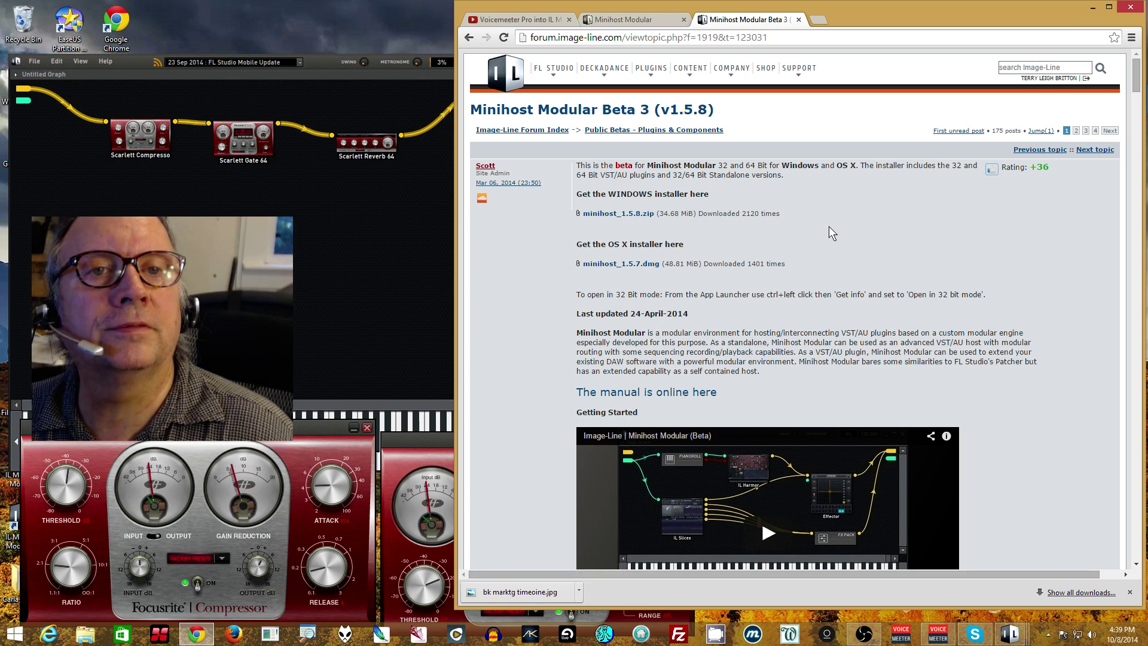
Step: Expand the reply comment under the YouTube video and highlight its Insert Channel mapping lines
left_click(515, 22)
scroll(655, 401, "down", 2)
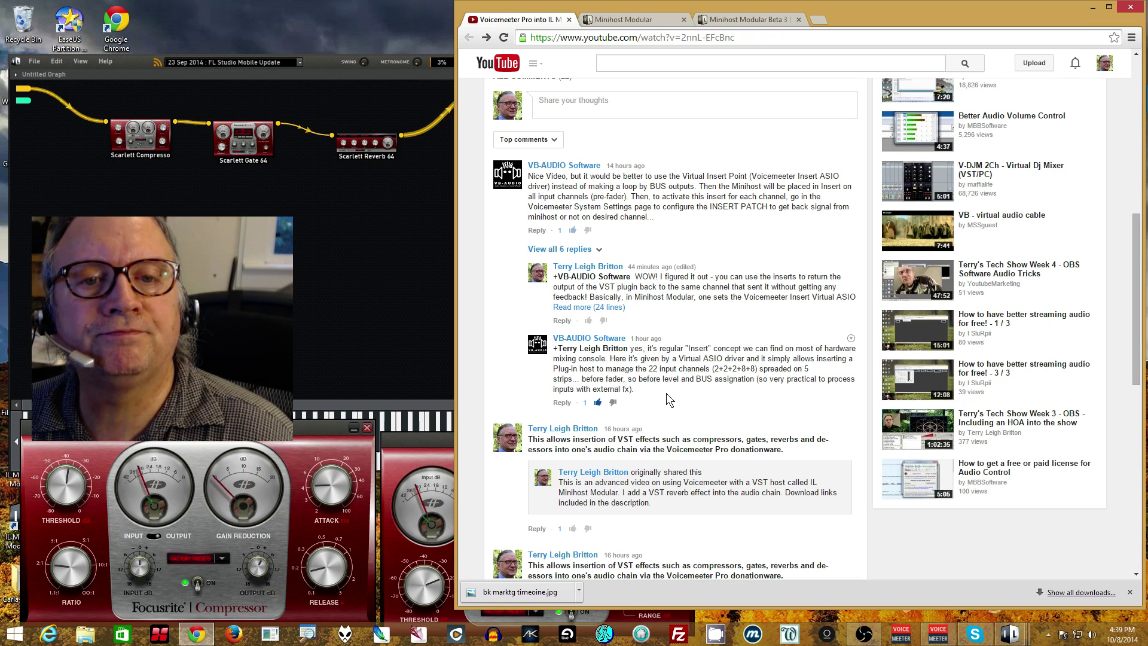
left_click(619, 308)
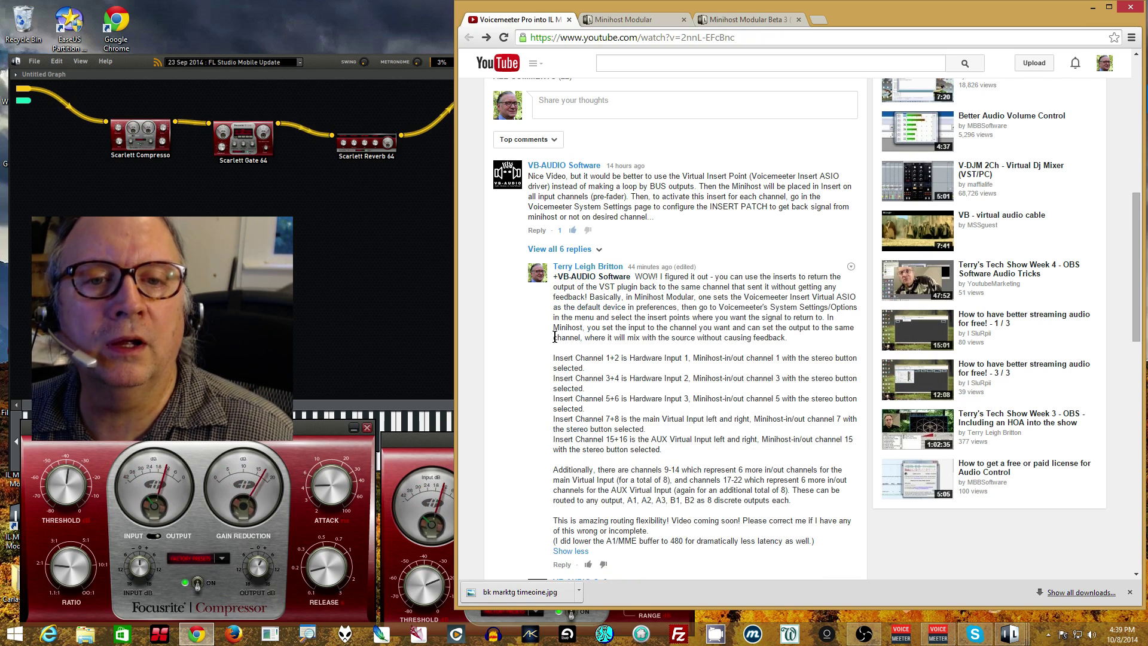
left_click_drag(551, 357, 710, 450)
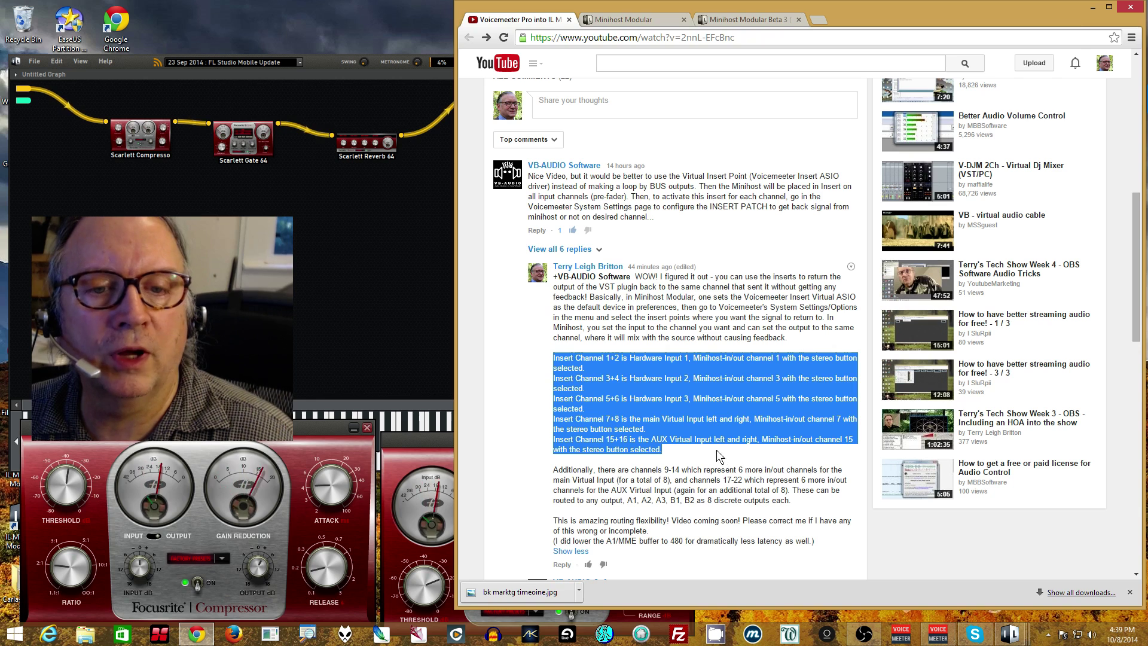
Step: Take Hardware Input 1 off A1, set reverb mix to DRY 17%, and bypass gate, compressor and reverb
left_click(1088, 9)
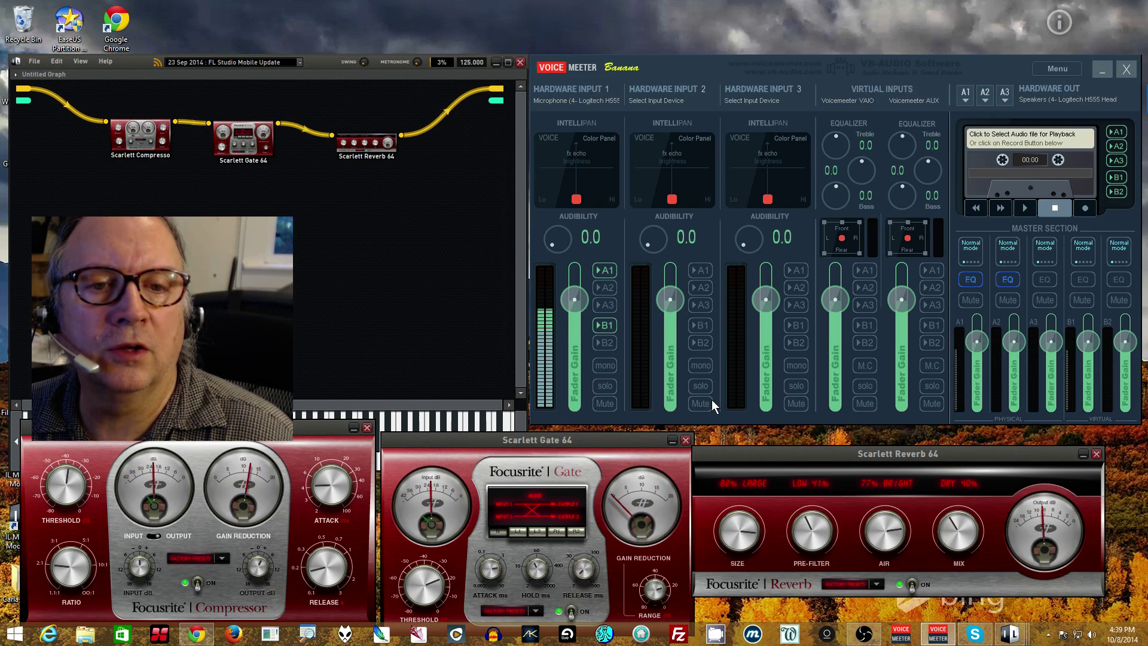
left_click(609, 270)
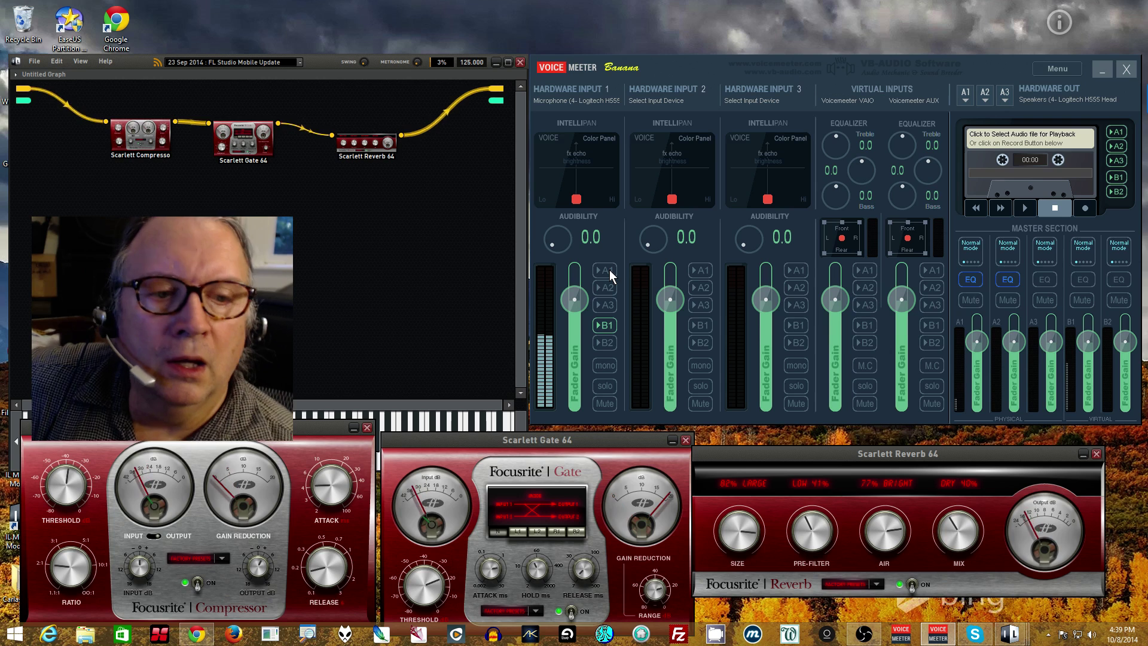
left_click_drag(954, 511, 953, 543)
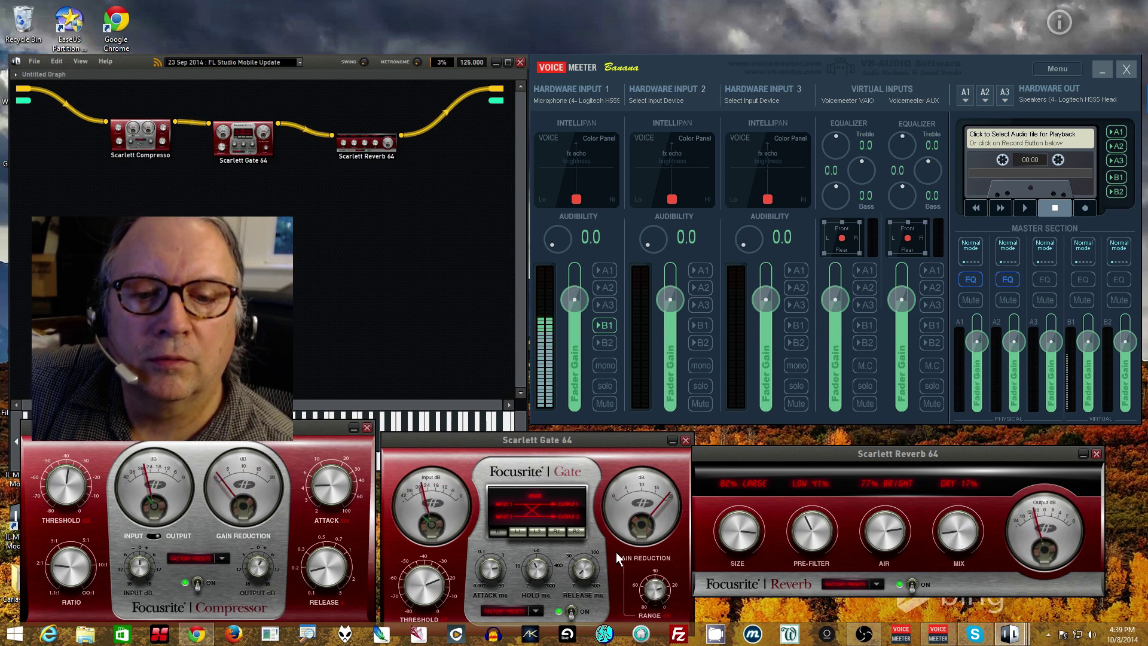
left_click(572, 610)
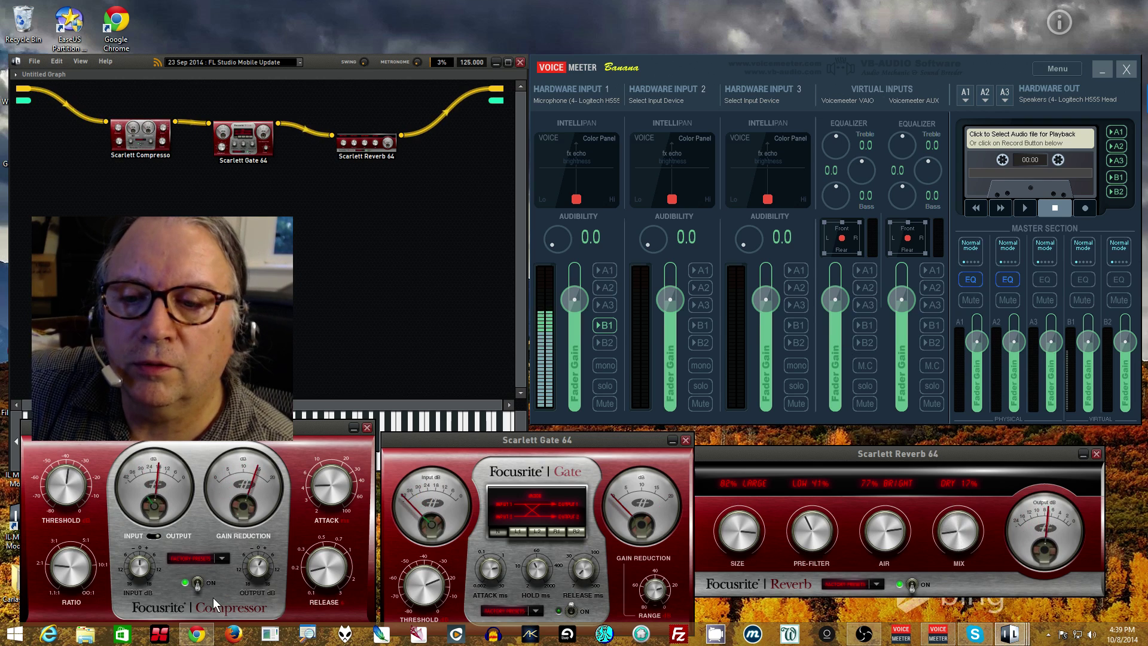
left_click(198, 583)
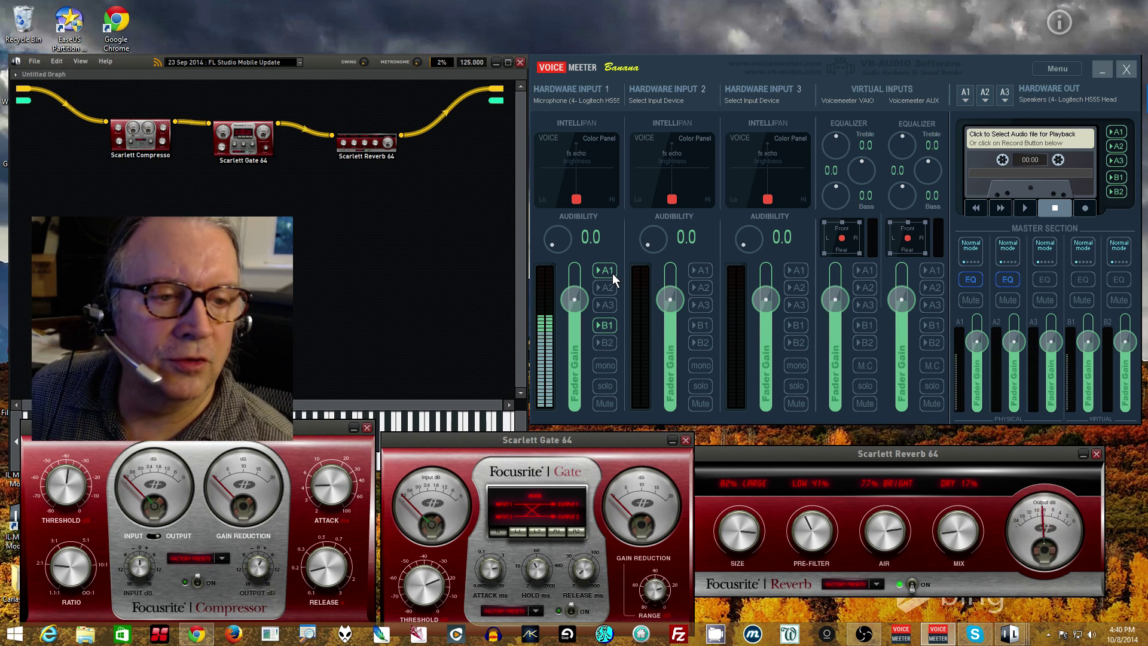
left_click(911, 583)
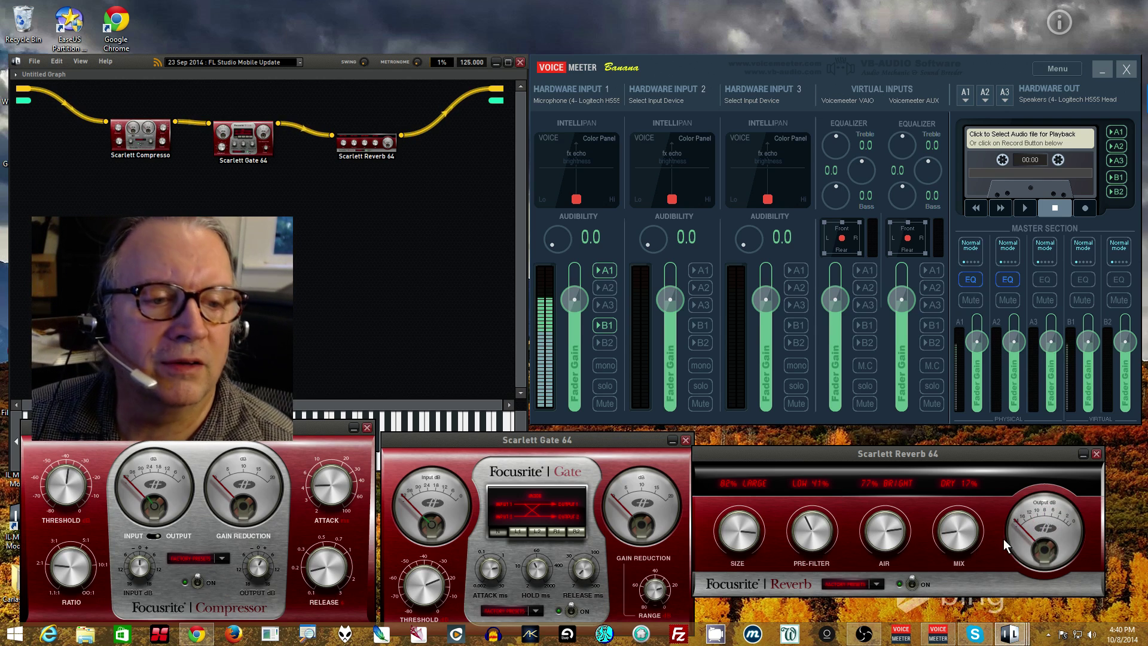
Step: Turn the reverb back on at DRY 21% mix, then re-enable the gate and compressor
left_click(912, 581)
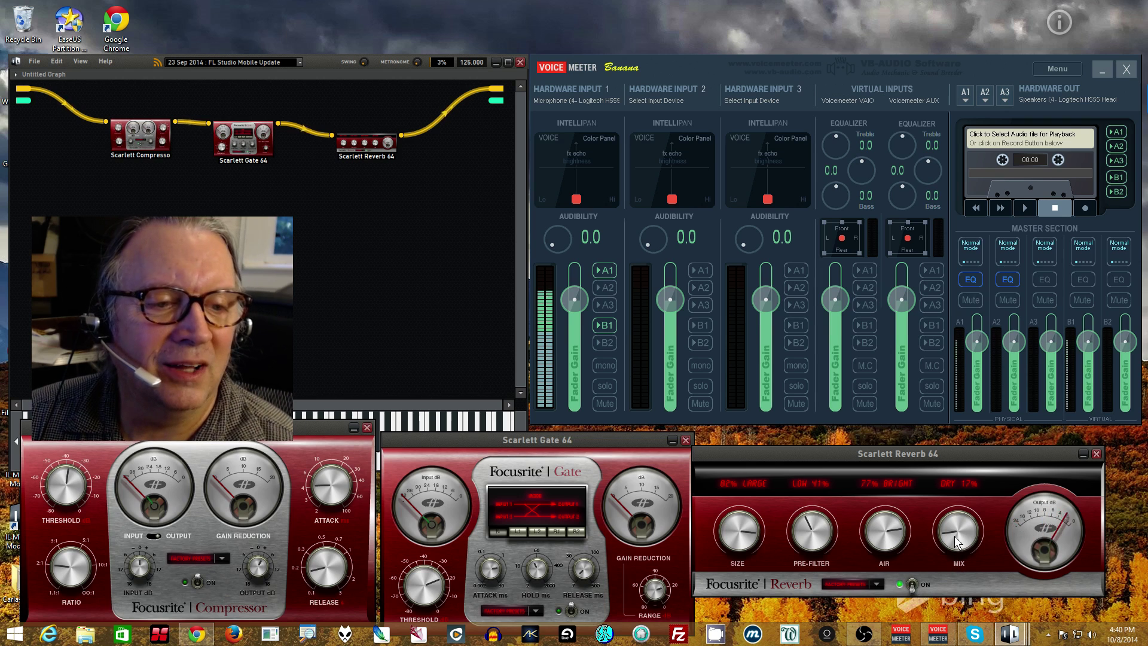
left_click_drag(954, 536, 954, 531)
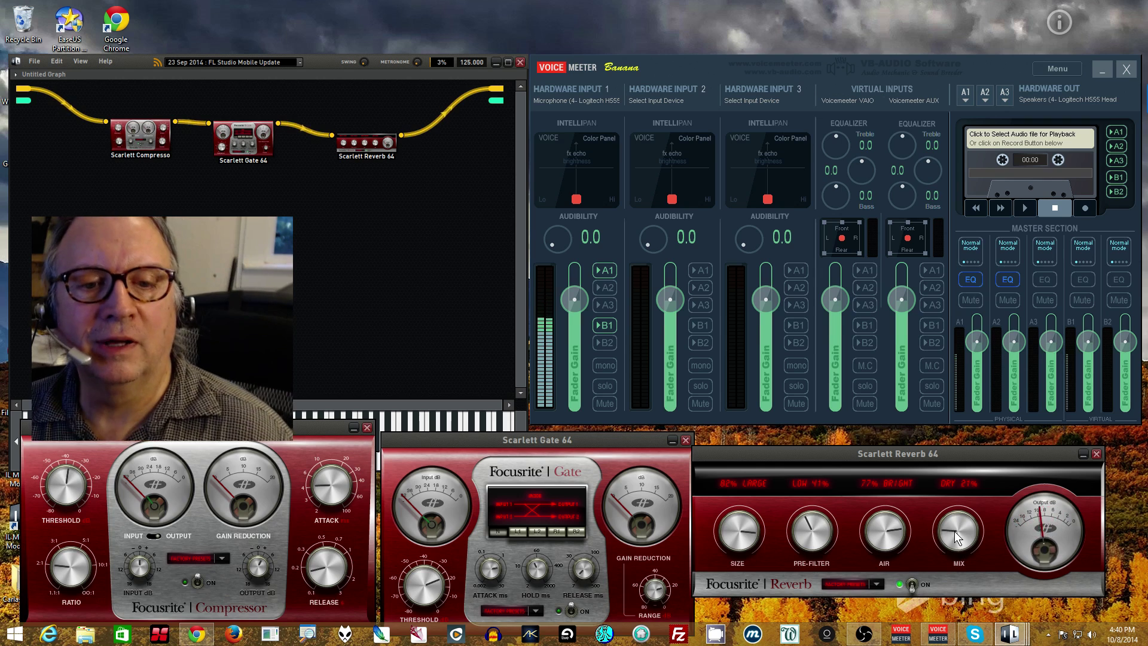
left_click(571, 611)
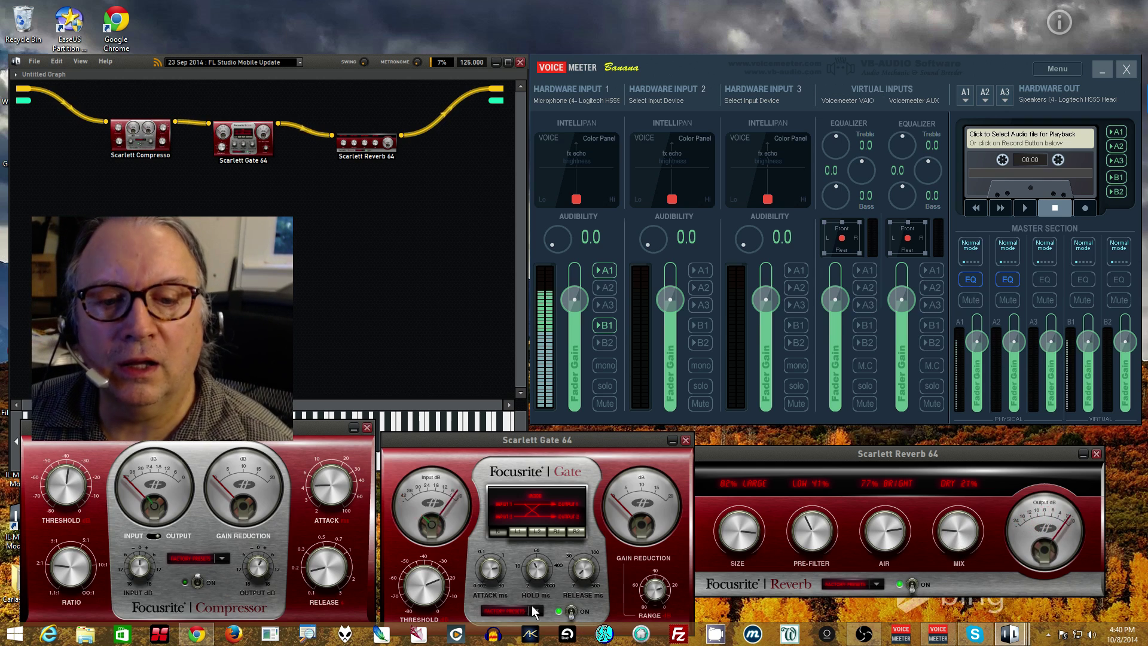
left_click(195, 583)
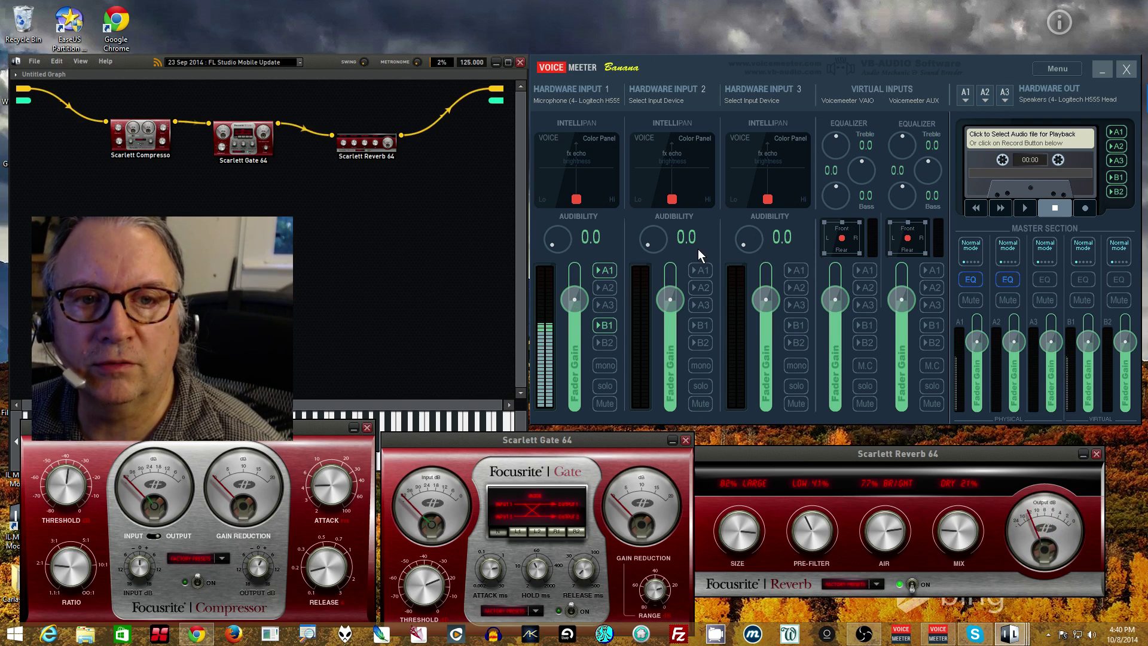
Step: Turn off the A1 button on the Hardware Input 1 strip so the mic feeds only B1
left_click(606, 271)
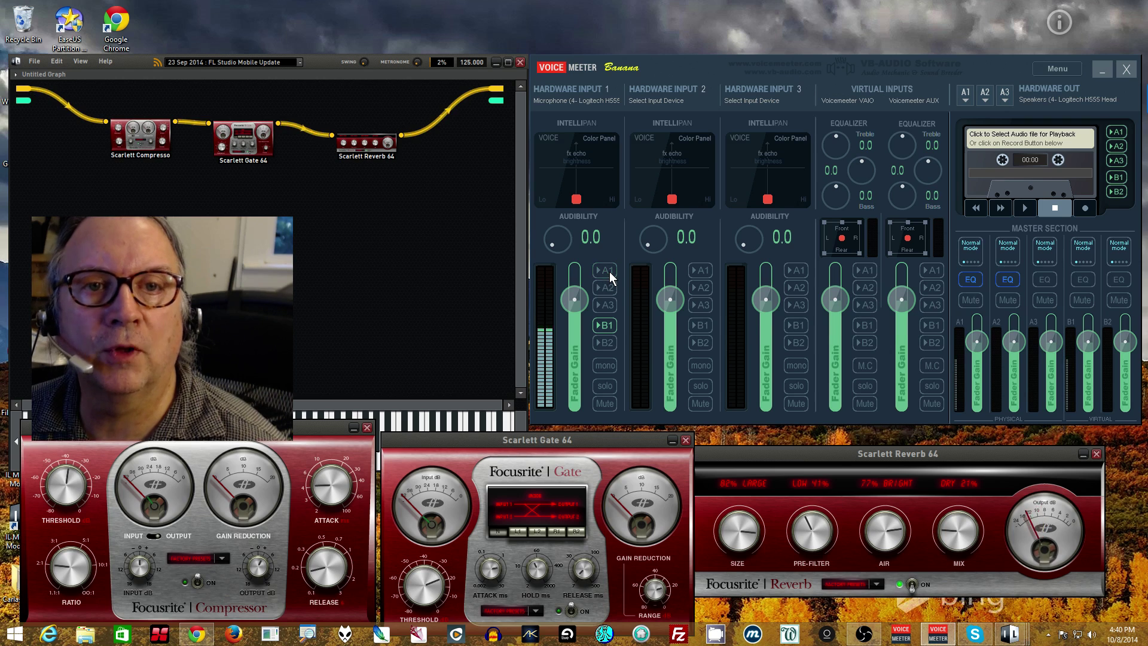